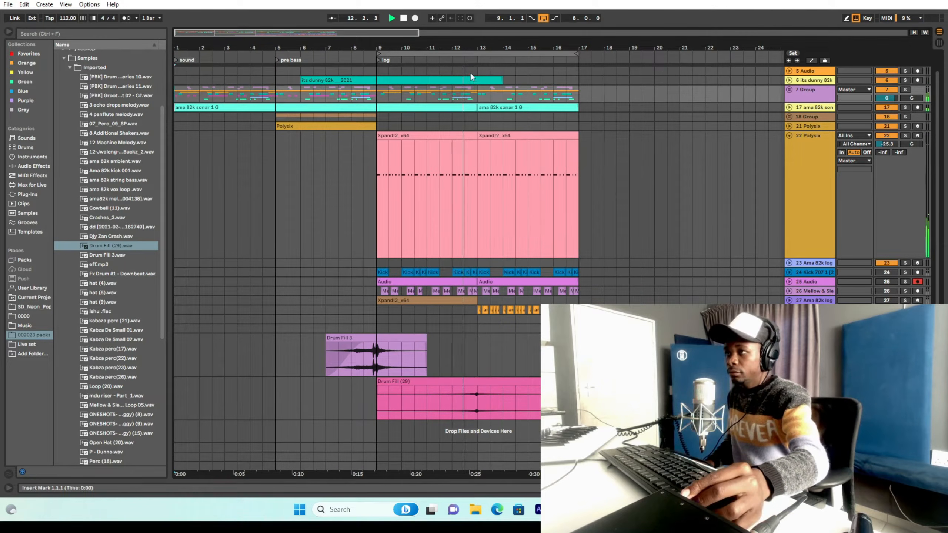
Stop playback, fold the 22 Polysix track and bring the log section from bar 9 into view
drag(521, 41, 521, 26)
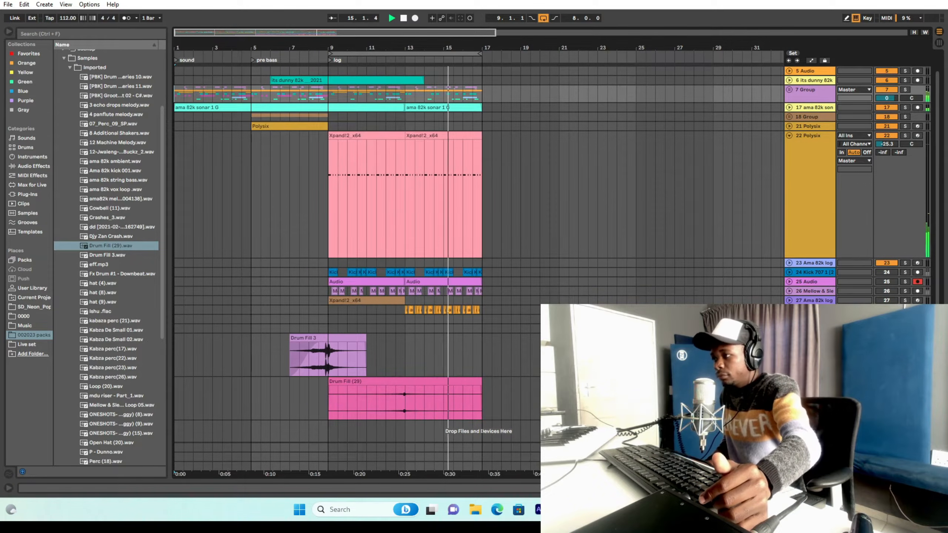
drag(471, 50, 440, 48)
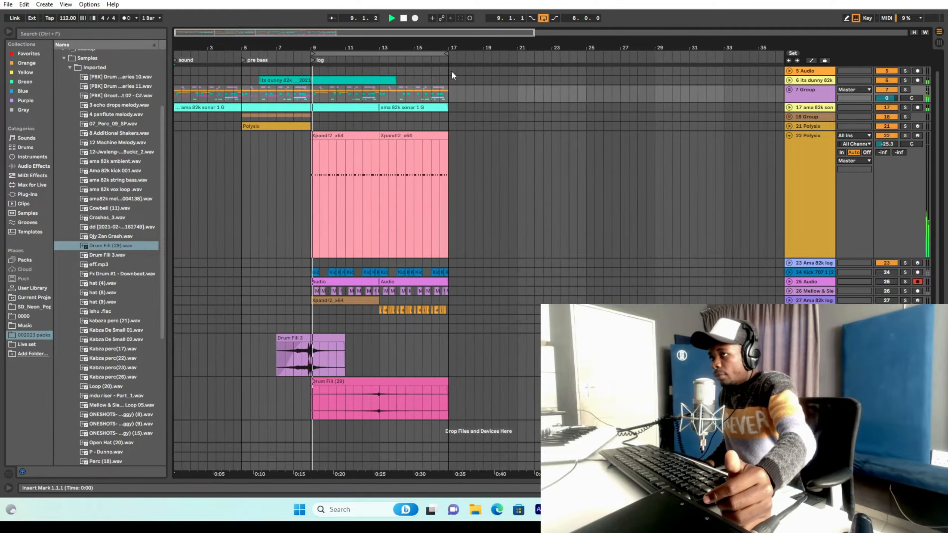
key(space)
drag(316, 48, 491, 57)
key(F11)
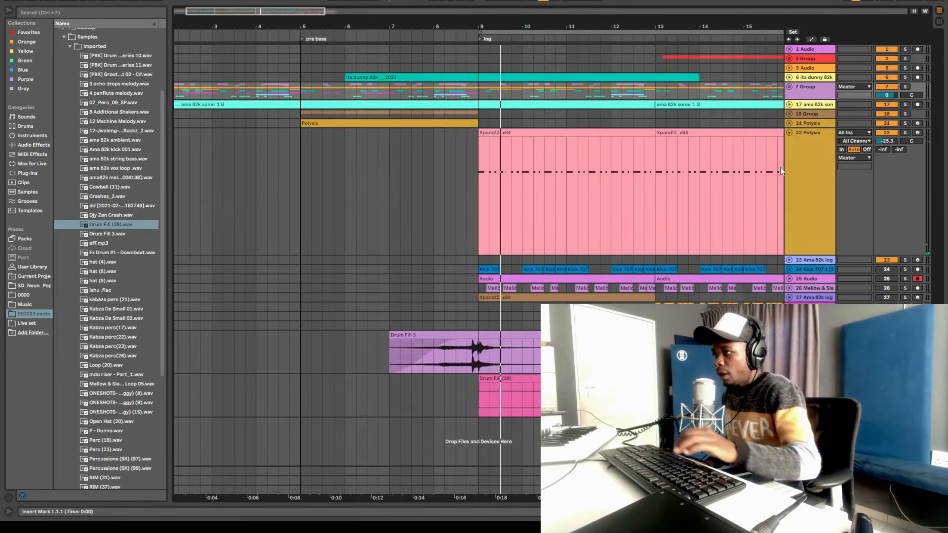
click(789, 133)
drag(622, 25, 381, 26)
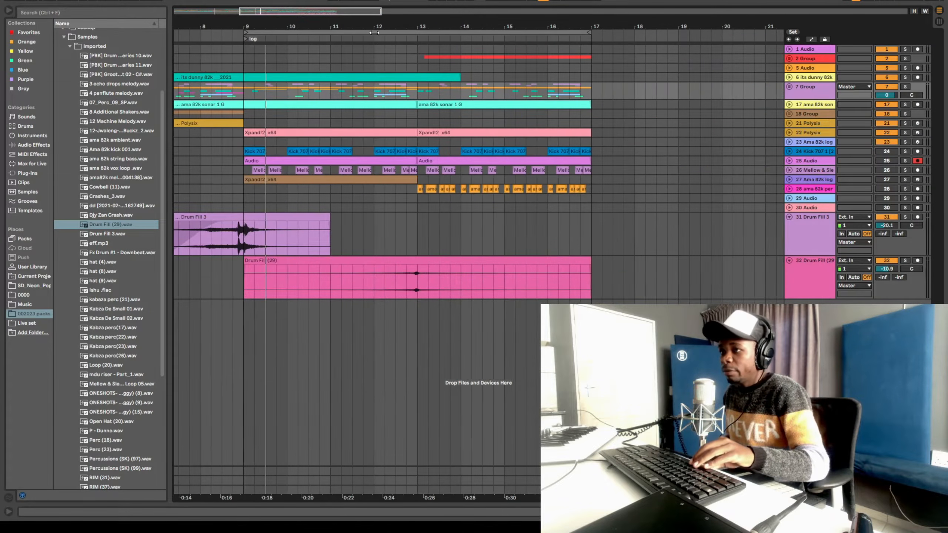
Open the Xpand!2 clip on track 27 in an enlarged note editor and activate that track
double_click(375, 181)
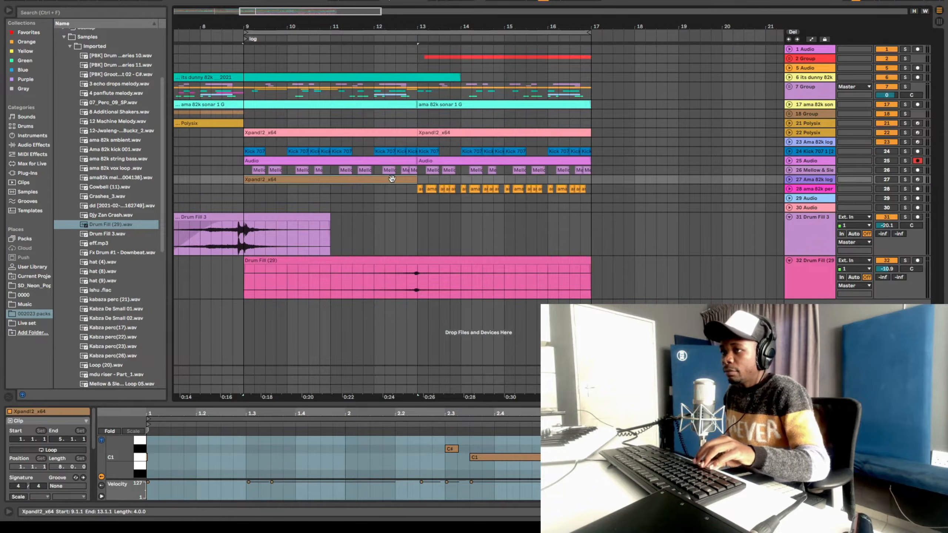
drag(504, 397, 543, 276)
click(885, 97)
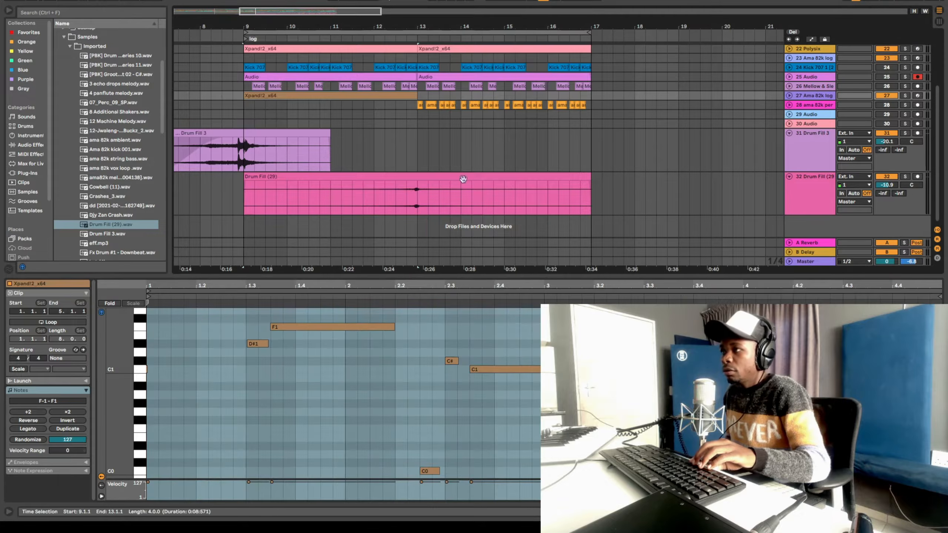
Examine the notes of the track 27 Xpand!2 clip, selecting the F1 note, and close the note editor
click(138, 358)
drag(246, 376, 303, 324)
drag(399, 385, 461, 385)
drag(278, 410, 350, 327)
scroll(503, 359, down, 4)
scroll(504, 358, up, 6)
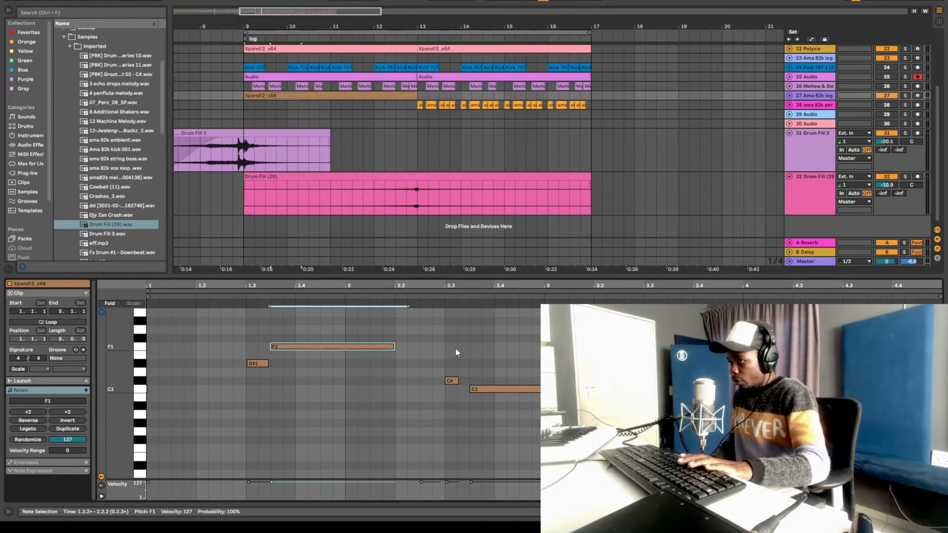
key(minus)
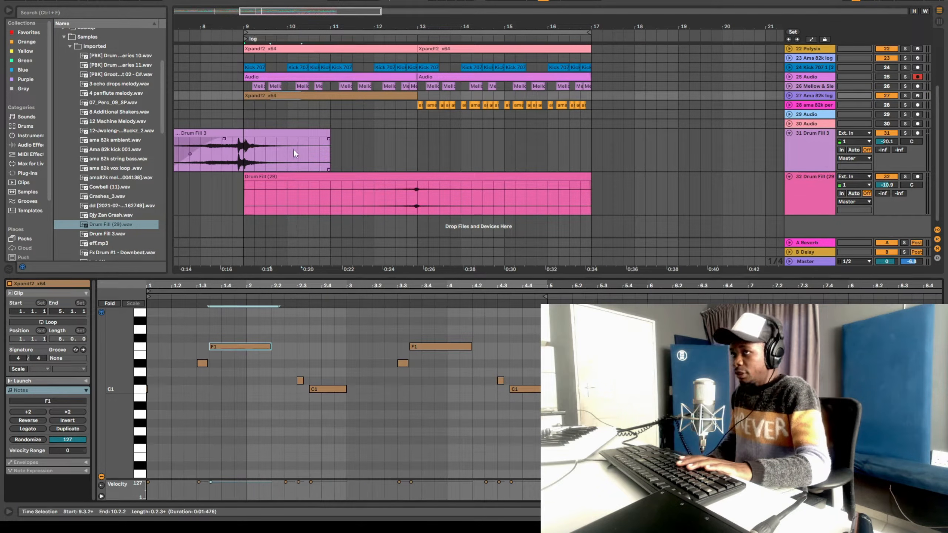
drag(566, 275, 567, 463)
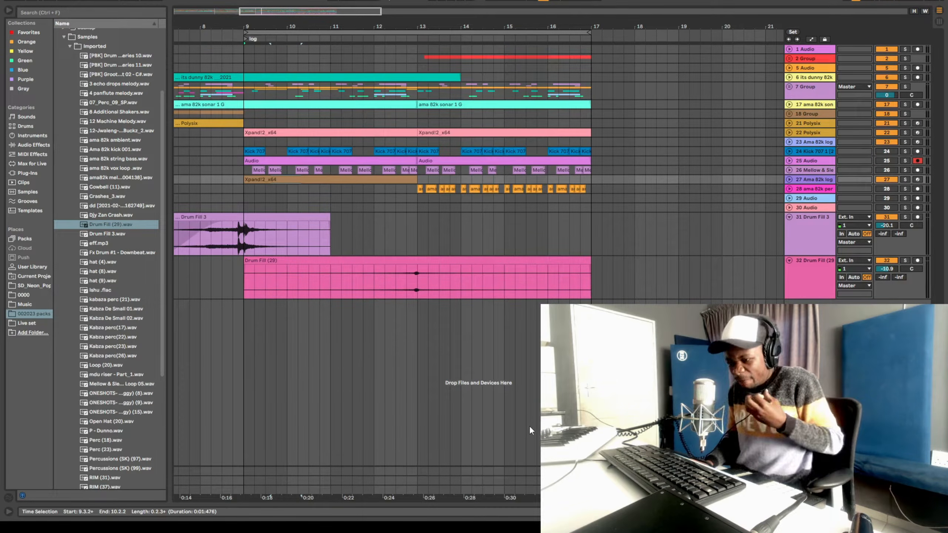
Solo the 7 Group track and play it from the start of the log section at bar 9
click(303, 180)
drag(312, 27, 481, 17)
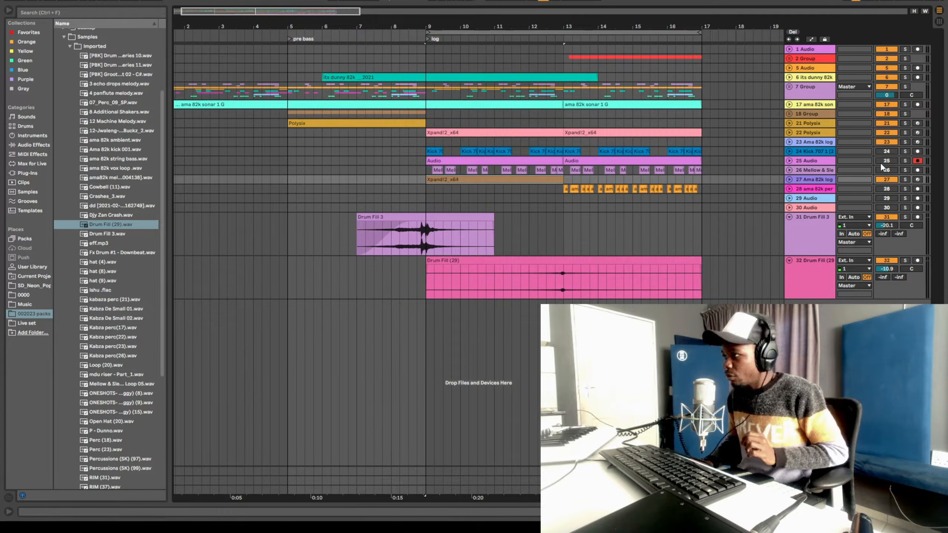
click(384, 93)
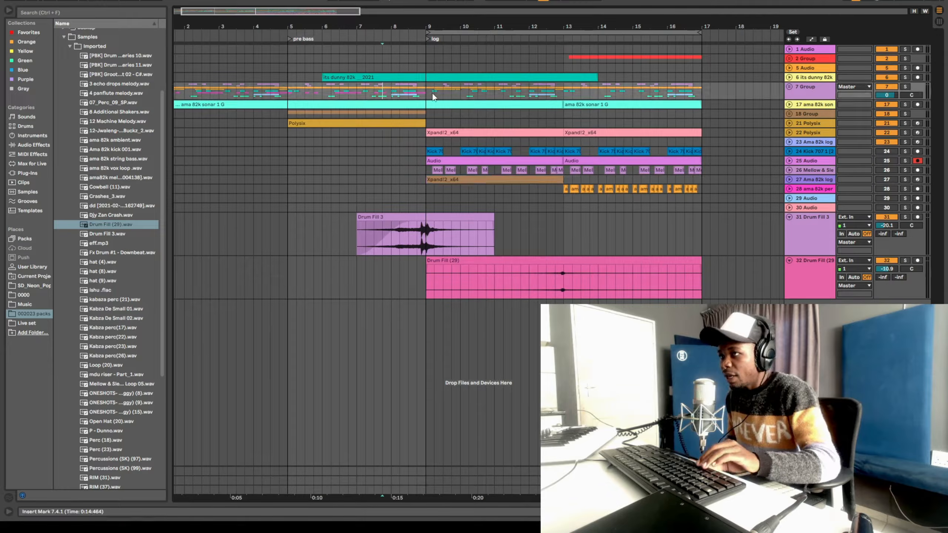
drag(286, 93, 711, 93)
click(905, 86)
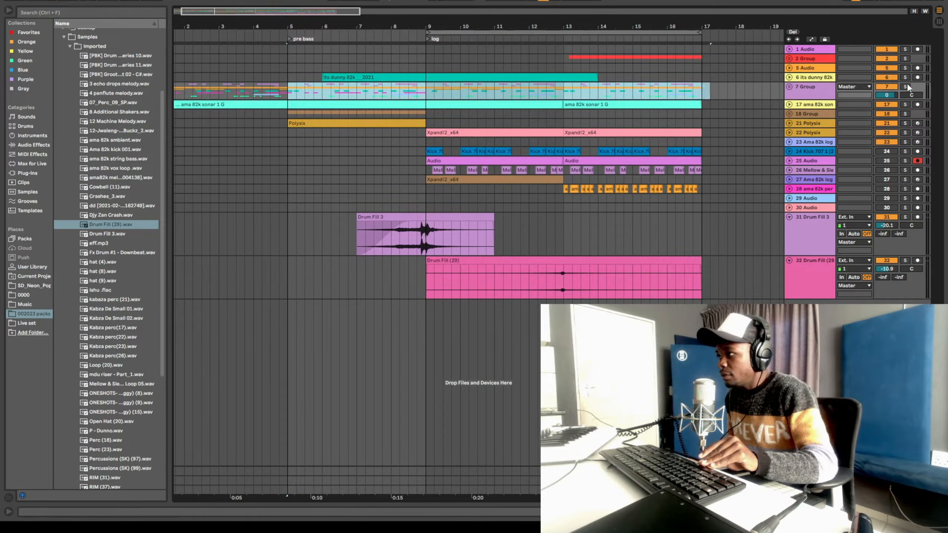
click(425, 91)
key(space)
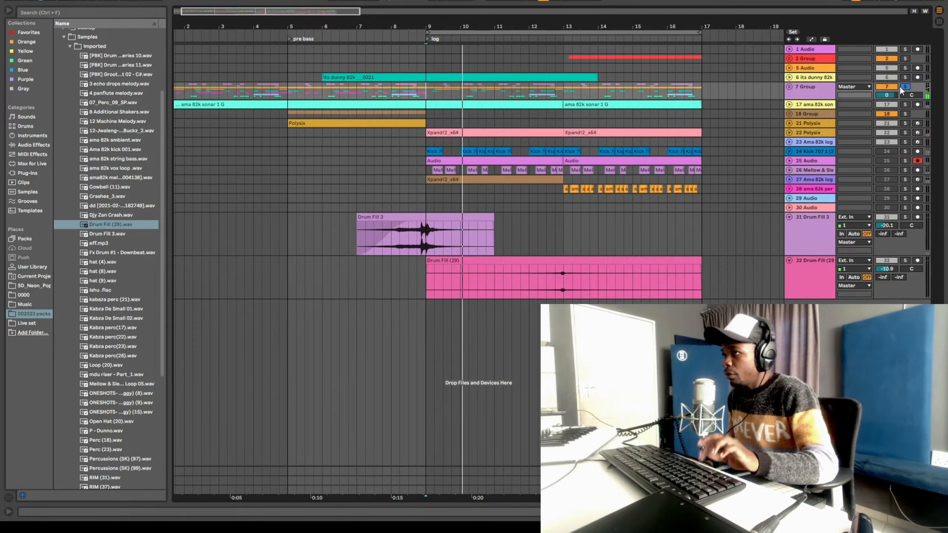
Add tracks 17 and 22 to the solo, replay from bar 9 and stop playback
key(space)
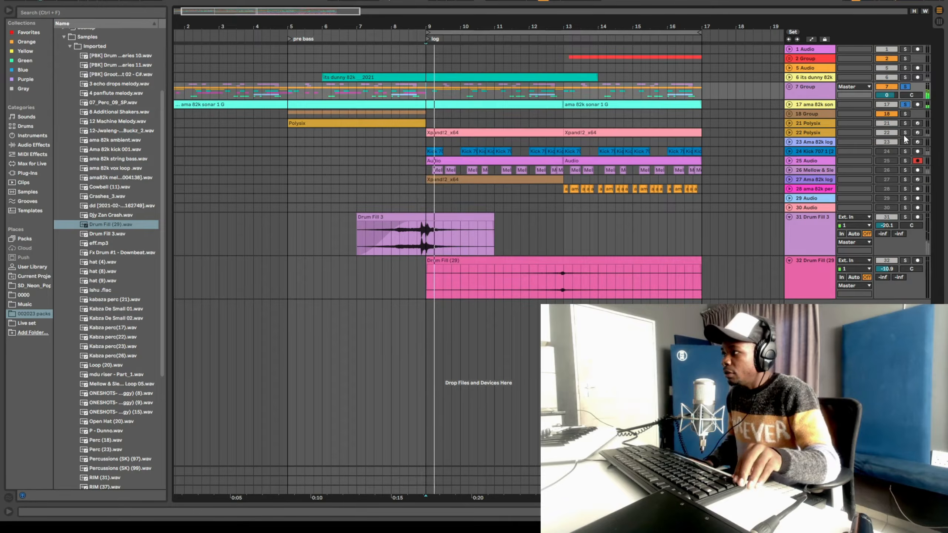
click(905, 132)
key(space)
key(space)
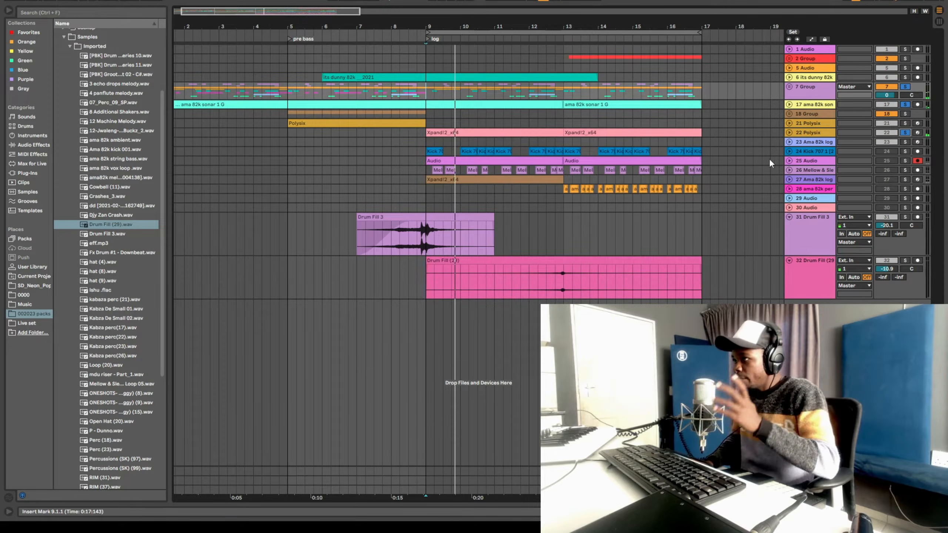
Look over the kick track briefly, then highlight the 7 Group clips across the log section and from bar 1
click(790, 152)
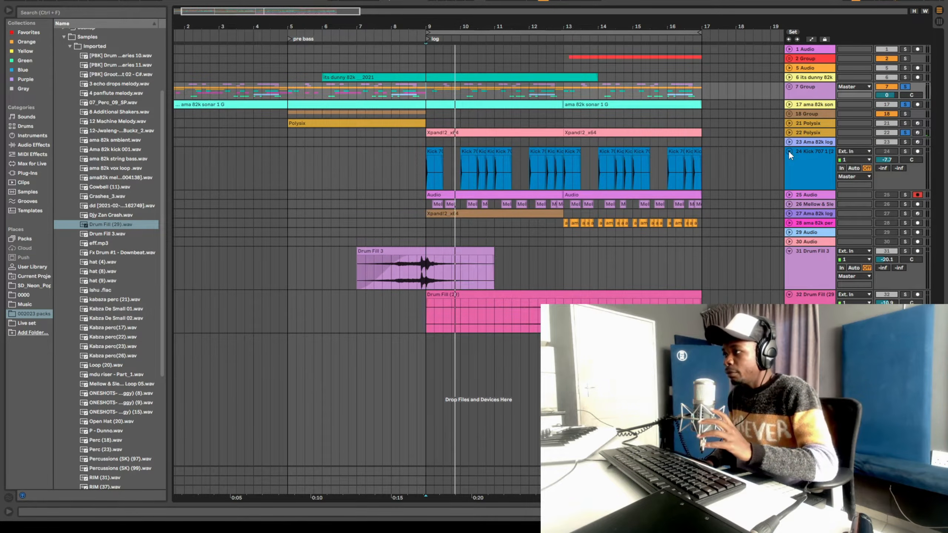
click(790, 152)
drag(434, 25, 434, 14)
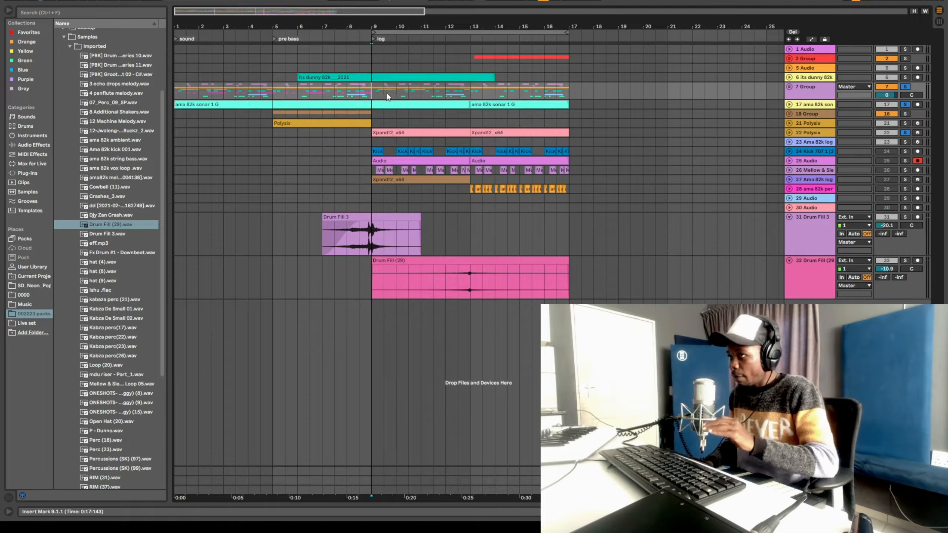
drag(376, 91, 584, 98)
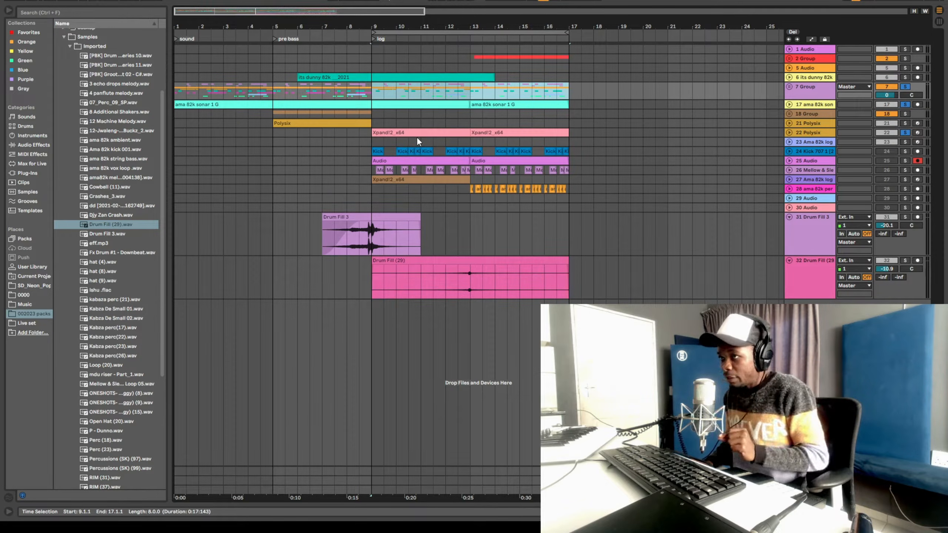
click(374, 90)
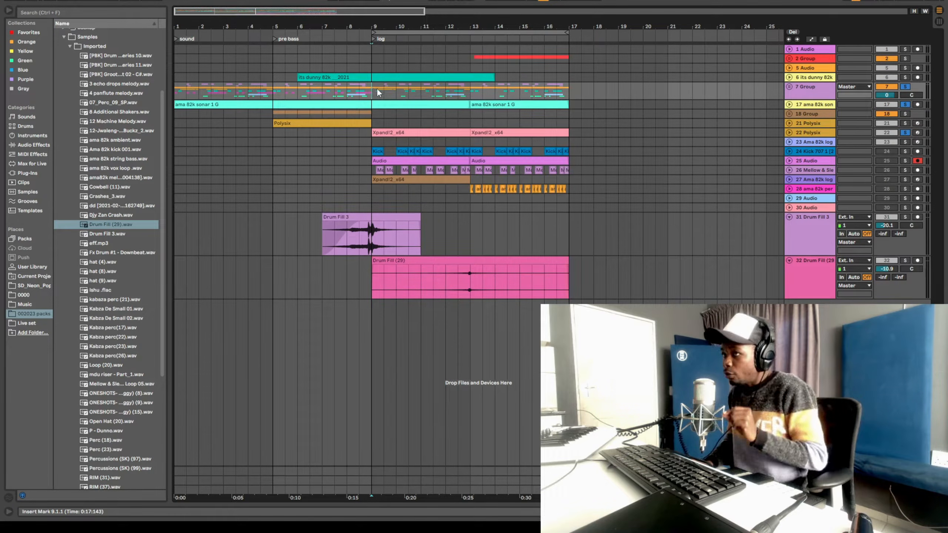
drag(179, 92, 568, 91)
Unfold the Kick 707 track 24 and highlight its clips from bar 9 to bar 11
click(374, 149)
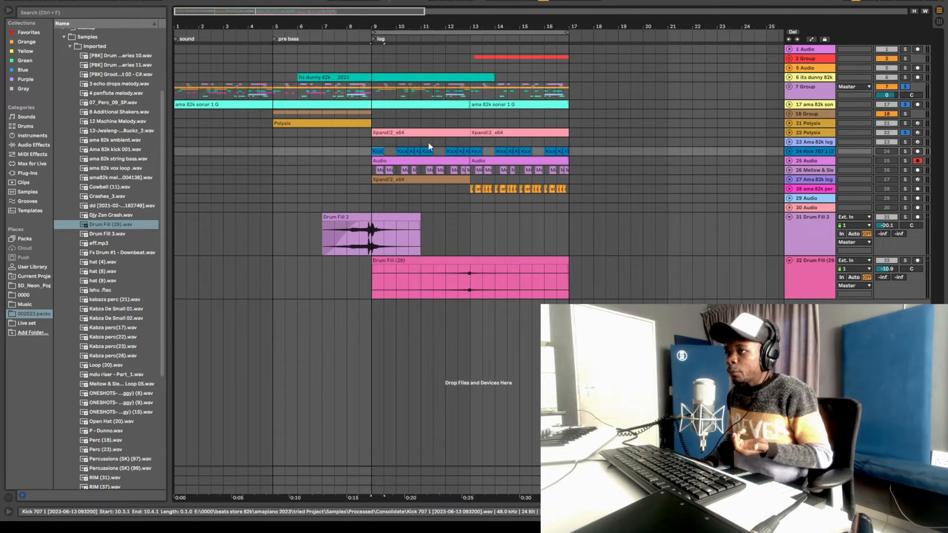
click(790, 151)
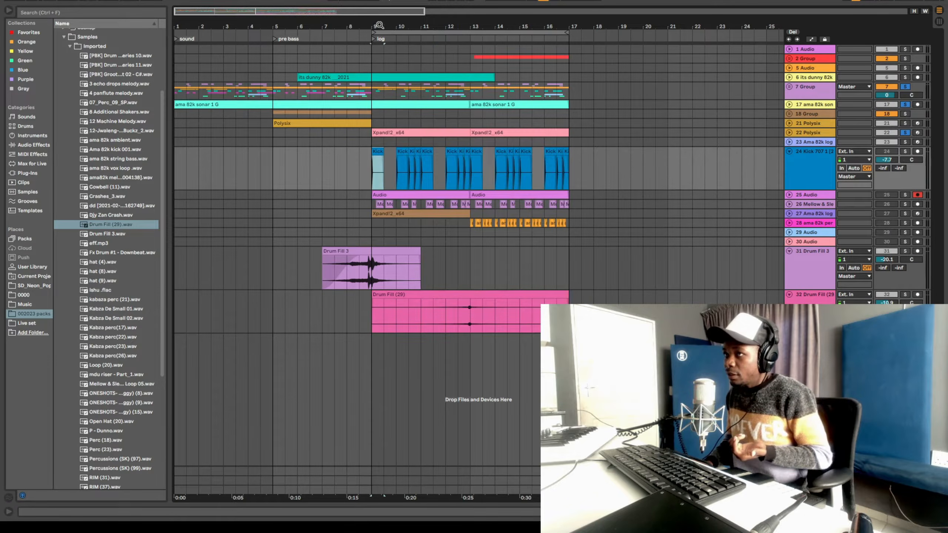
drag(380, 25, 378, 63)
drag(342, 178, 583, 179)
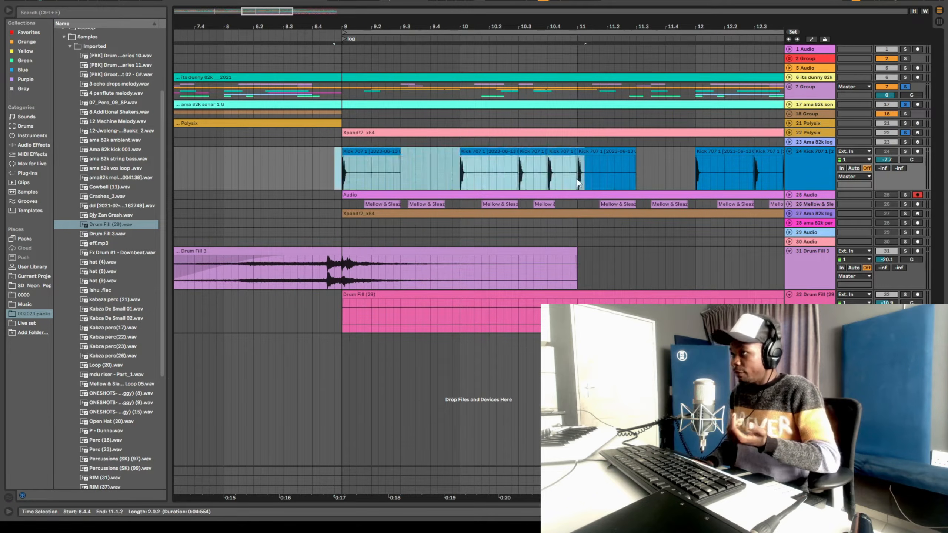
drag(343, 174, 577, 173)
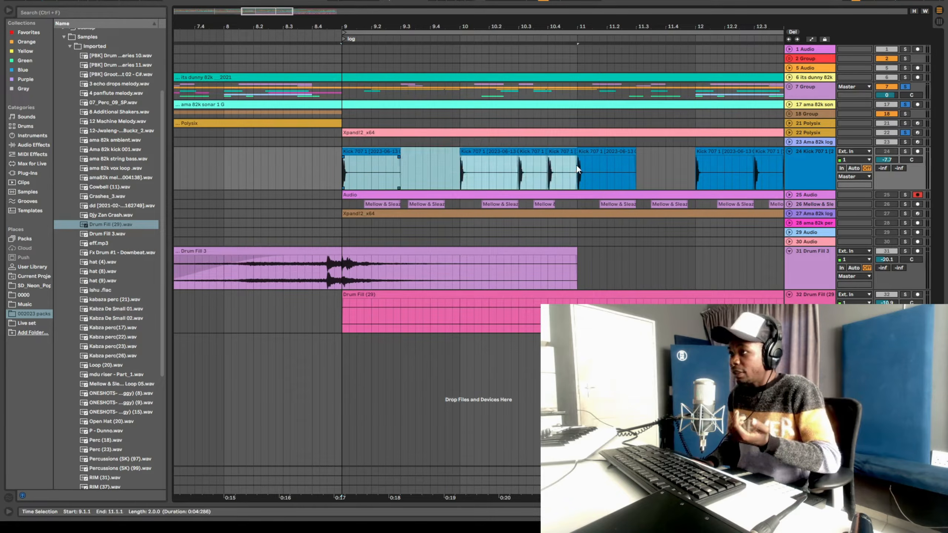
Solo the Kick 707 track and listen to its pattern from bar 9, selecting individual kick clips
drag(493, 24, 493, 2)
click(905, 151)
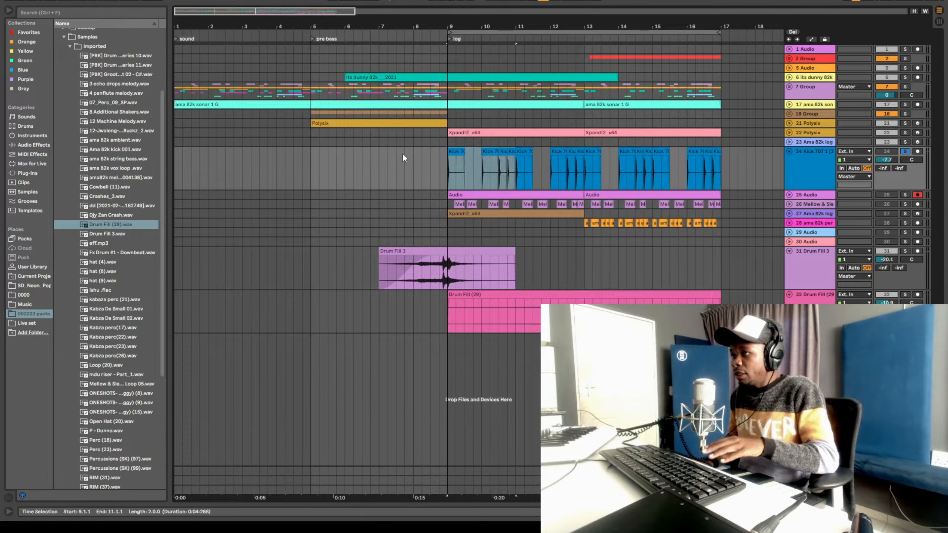
scroll(459, 184, up, 4)
click(426, 151)
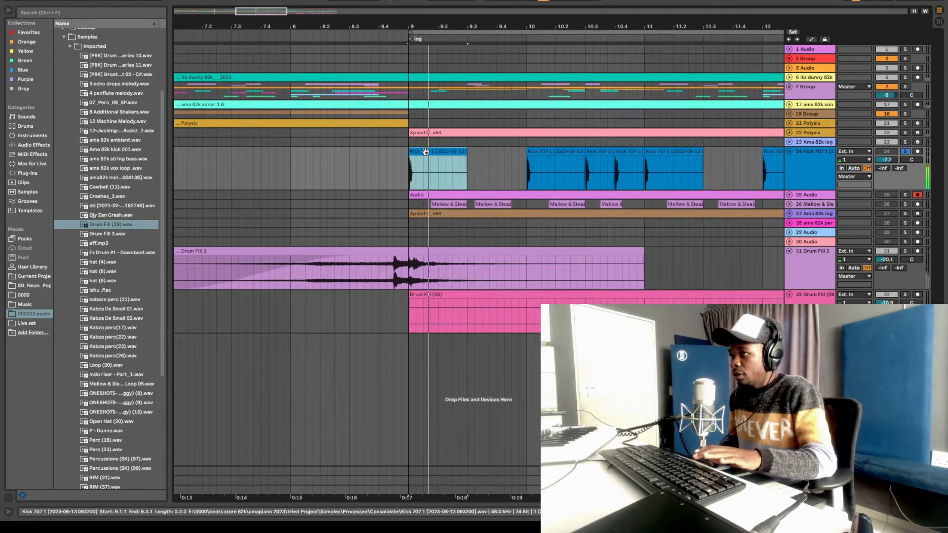
click(599, 153)
key(space)
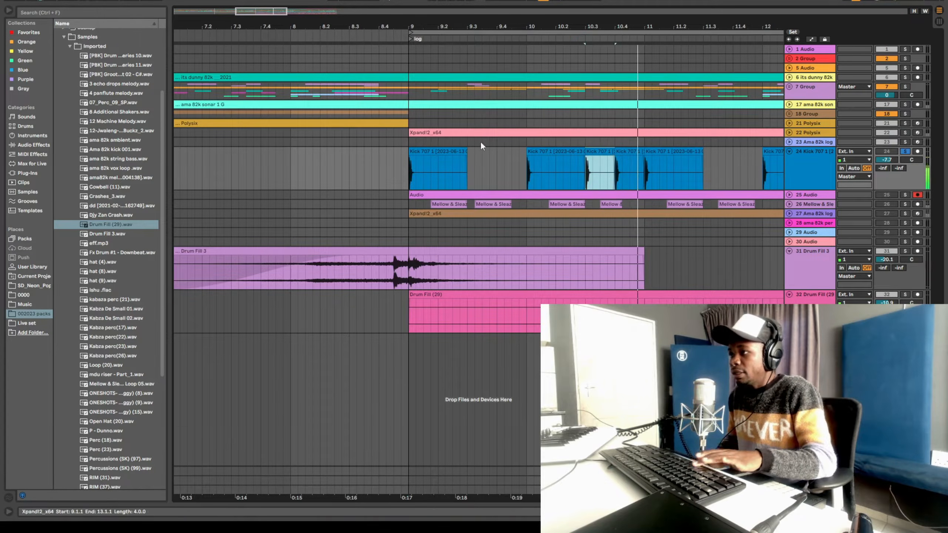
scroll(523, 22, down, 5)
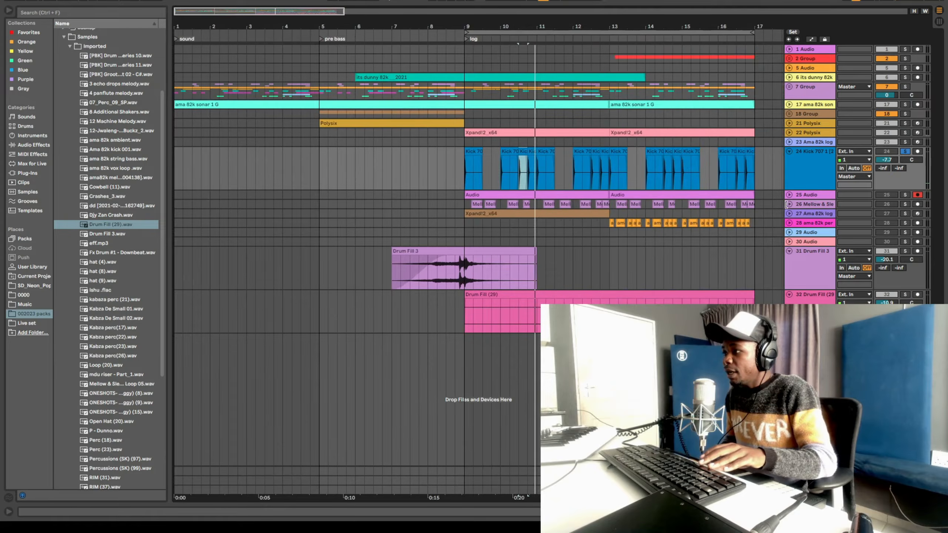
Unfold the 26 Mellow & Sle track, listen to the log section with its solo toggled, and clear the solo
click(790, 205)
click(855, 209)
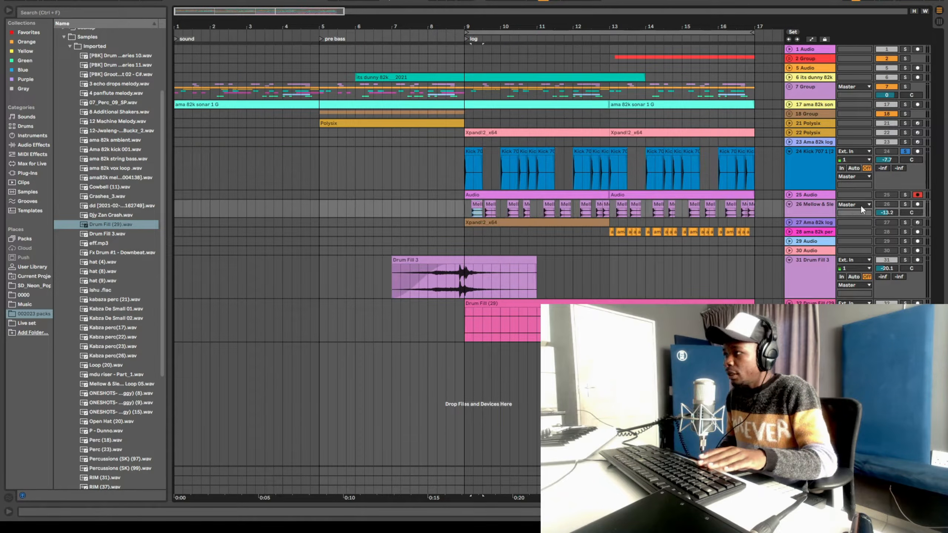
click(903, 206)
key(space)
key(space)
key(space)
key(space)
click(903, 206)
Examine the kick pattern from bar 9 to 11 and highlight the first kick clip from 9.1.1 to 9.3.1
drag(489, 26, 477, 86)
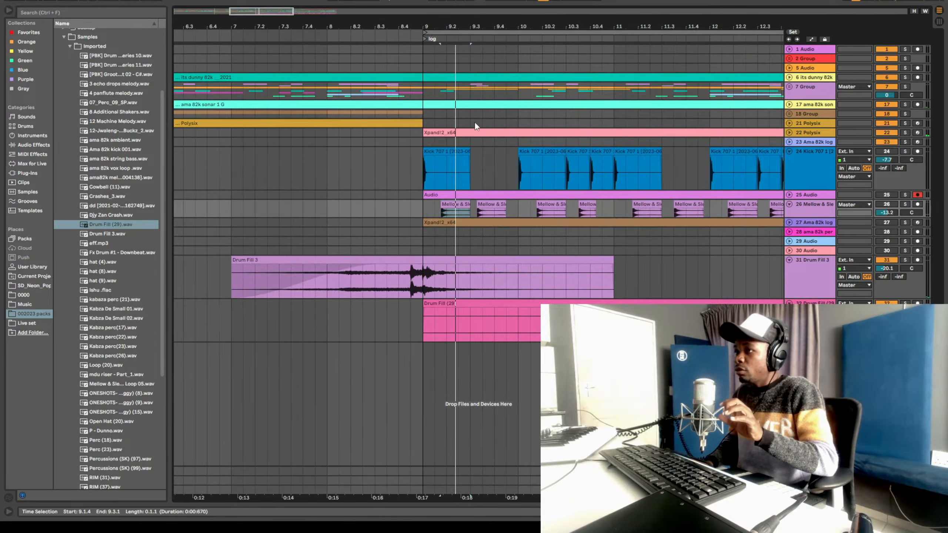
drag(430, 172, 631, 175)
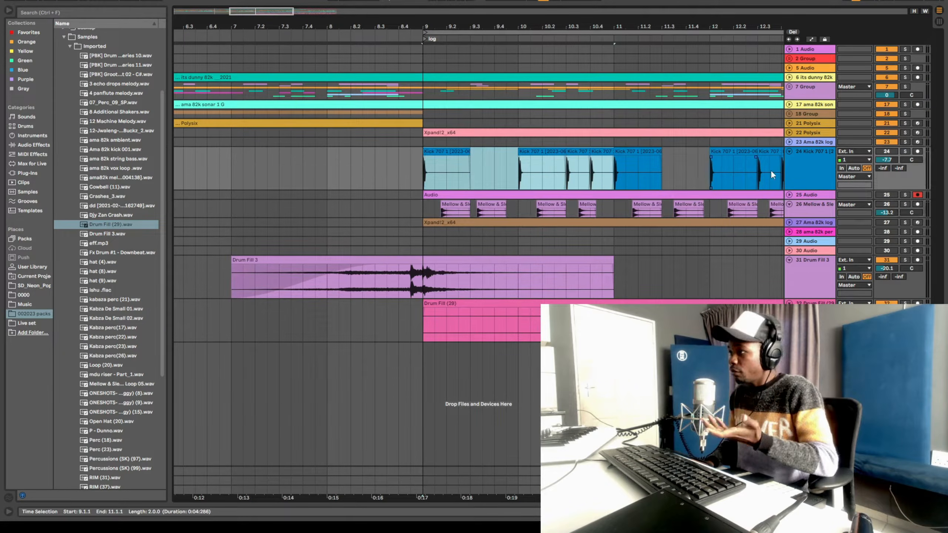
drag(425, 172, 443, 174)
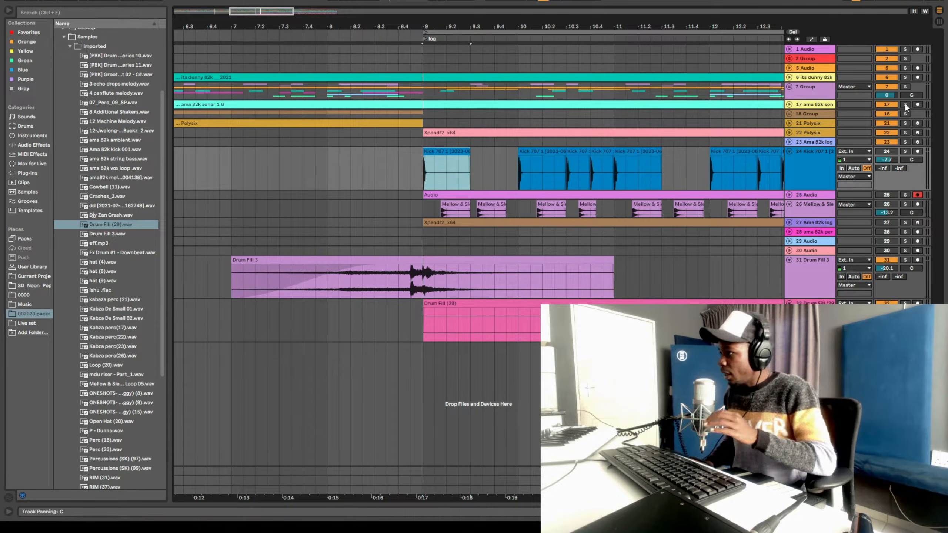
drag(502, 23, 502, 9)
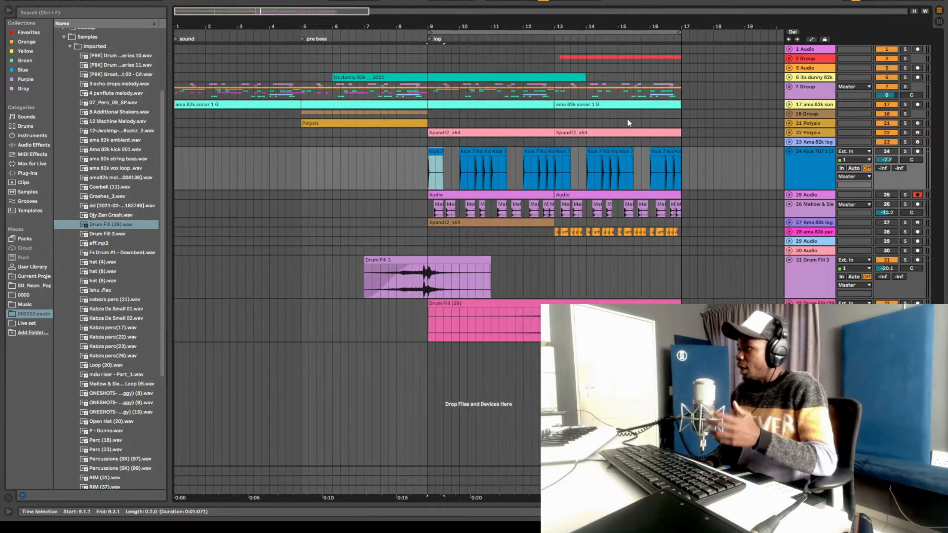
Unfold the 25 Audio track beneath the kick track and select the kick clips from bar 9 to bar 17
click(788, 152)
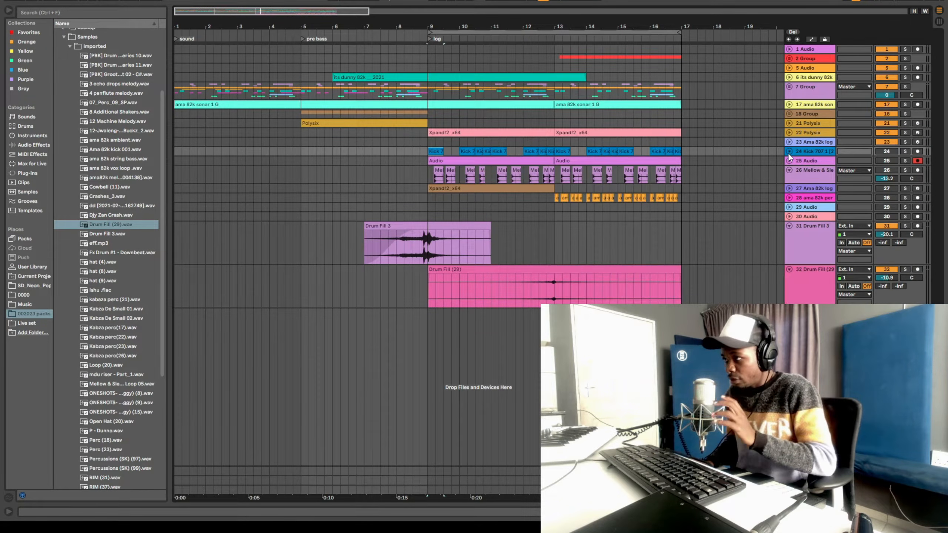
click(789, 152)
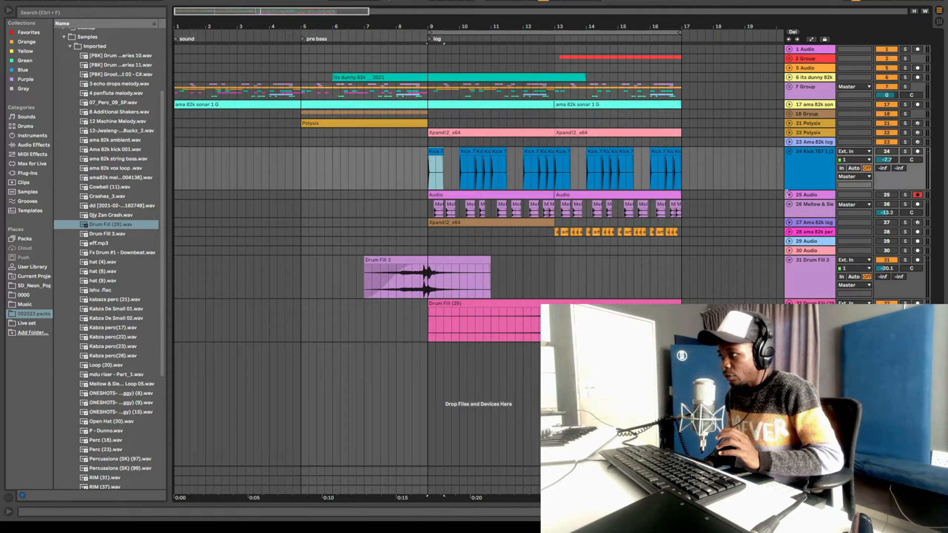
click(789, 195)
drag(429, 171, 681, 179)
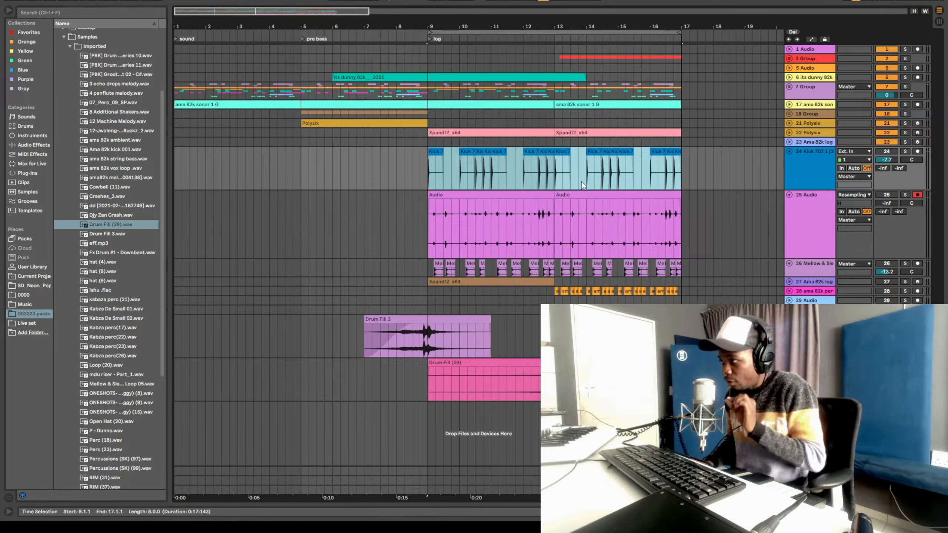
Listen to the log section from bar 9 and select individual kick clips in bar 10, including the one from 10.3.1 to 10.4.1
drag(440, 26, 438, 56)
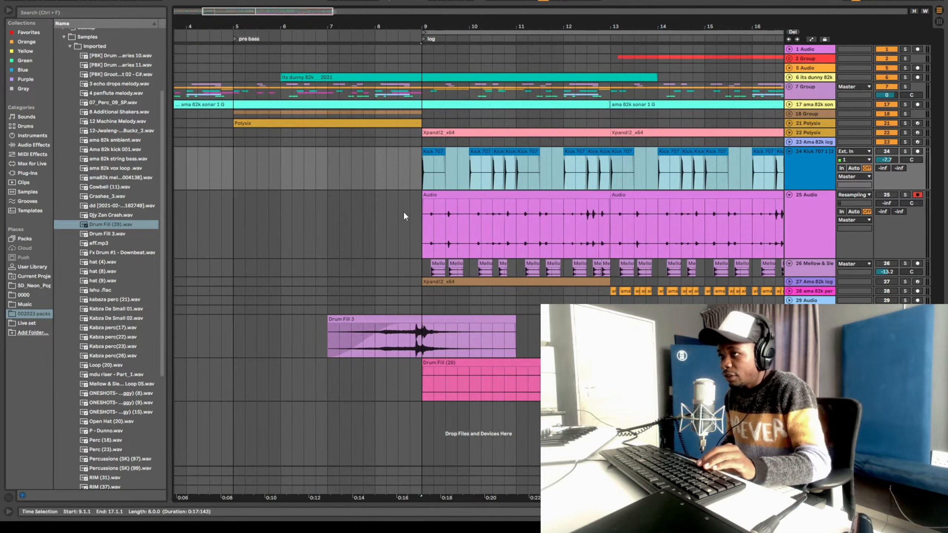
click(425, 187)
click(883, 152)
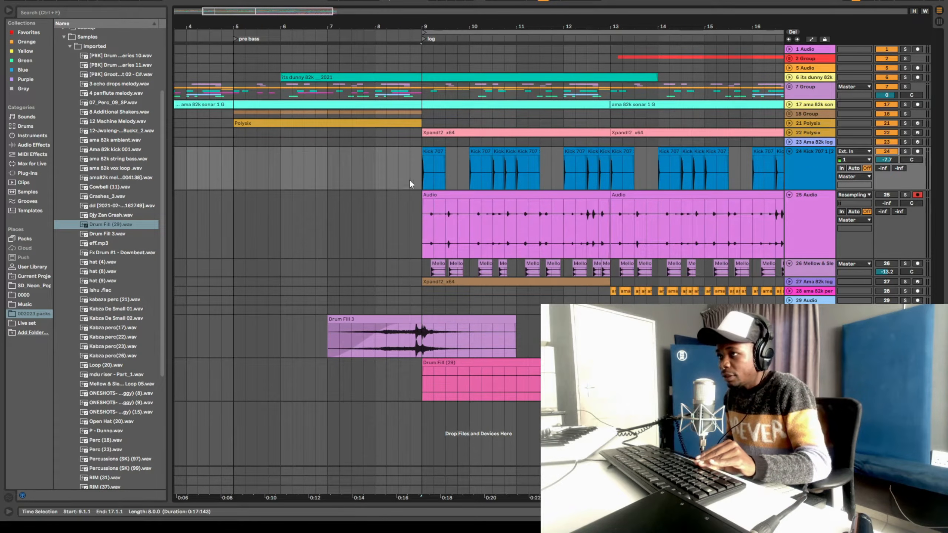
key(space)
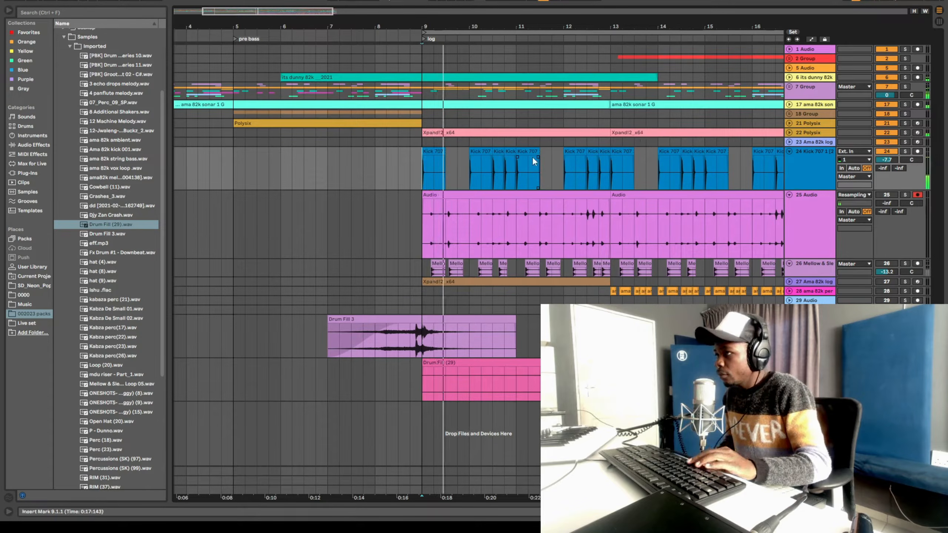
click(484, 154)
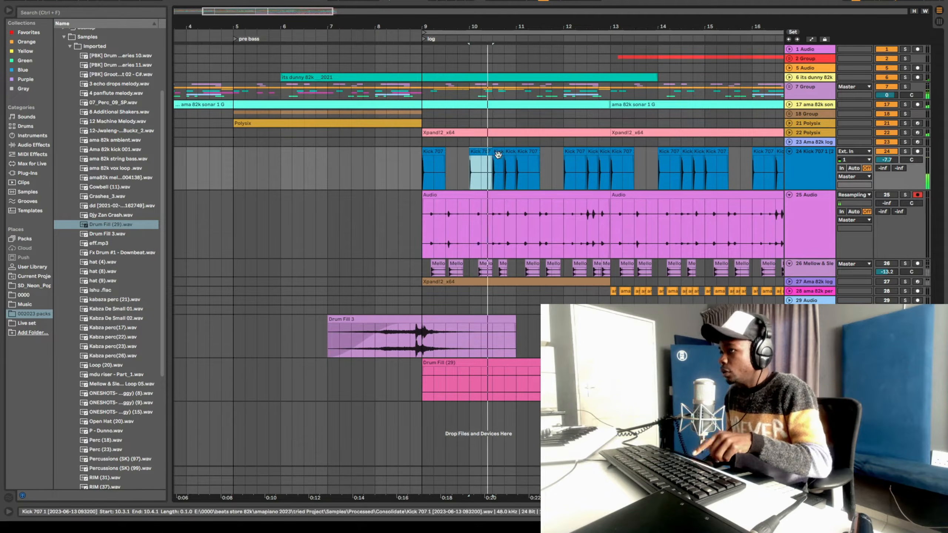
click(499, 154)
drag(551, 27, 429, 15)
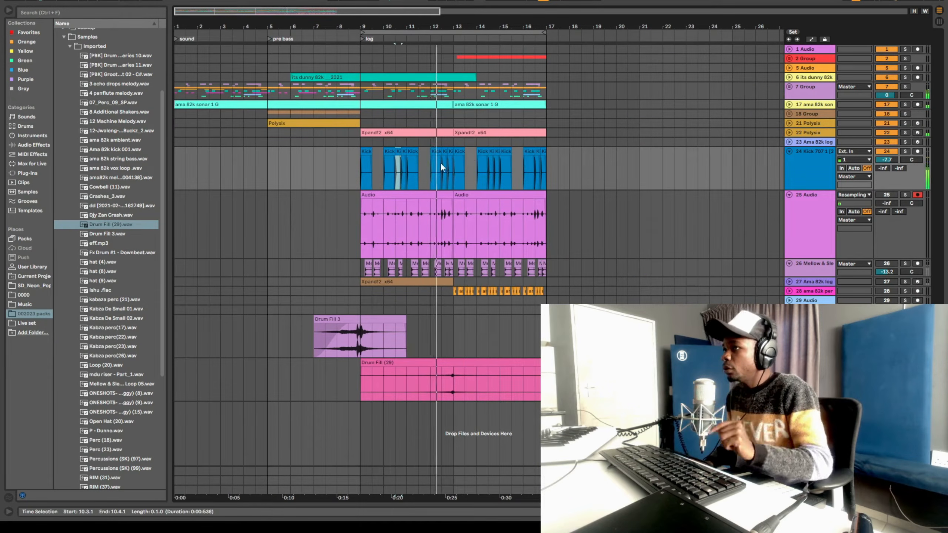
key(space)
Highlight the Kick 707 pattern from 9.1.1 to 14.1.1 and play the arrangement from bar 8
drag(364, 174, 512, 175)
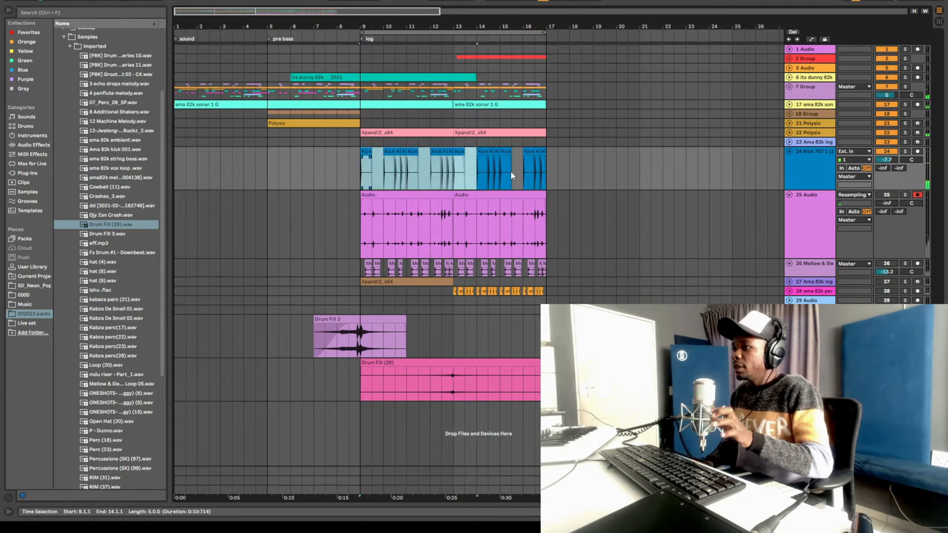
click(337, 168)
key(space)
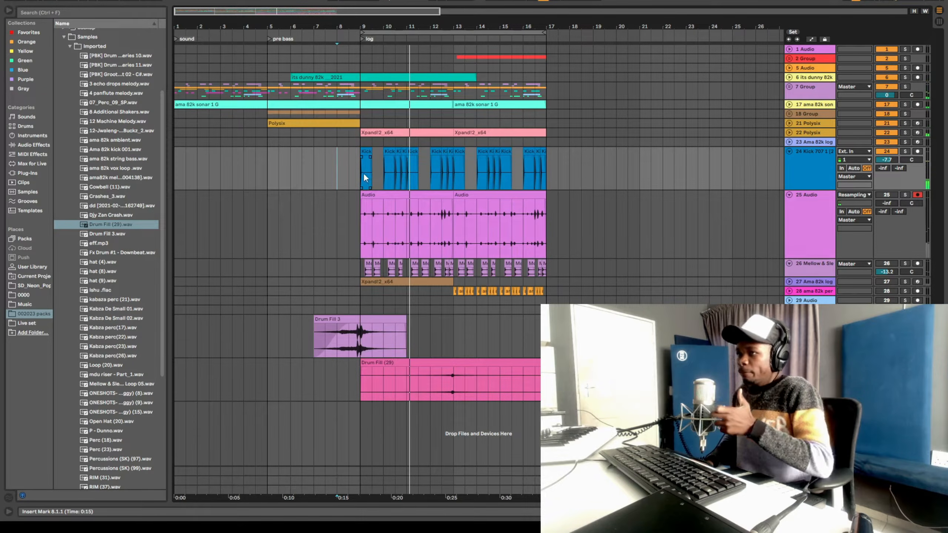
Highlight the Kick 707 clips across the whole log section, from bar 9 to bar 17
drag(366, 177, 556, 187)
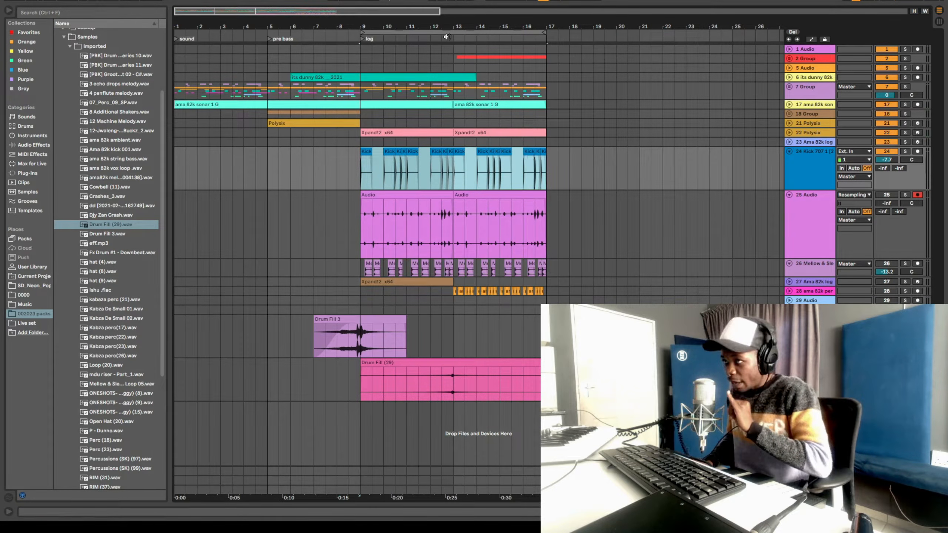
mouse_move(458, 26)
mouse_down()
mouse_move(458, 59)
mouse_move(462, 33)
mouse_up()
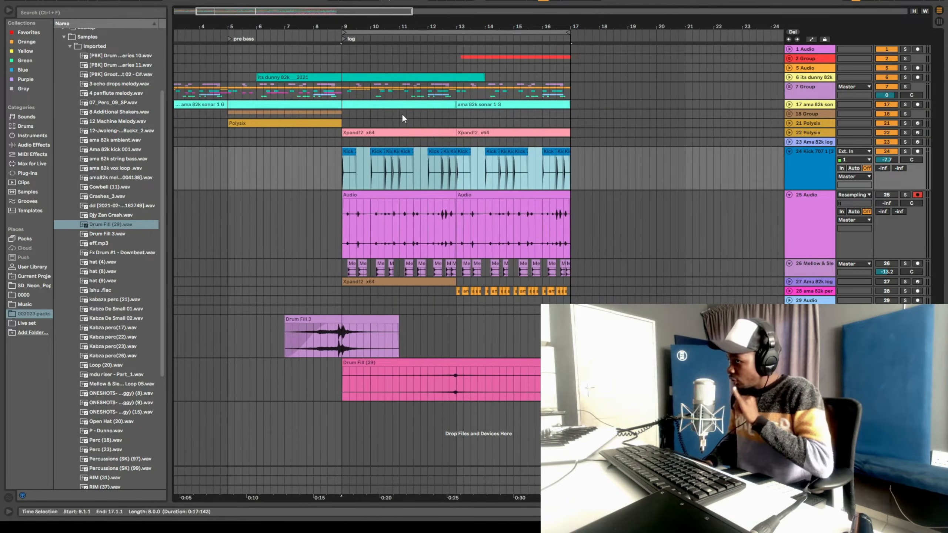
drag(347, 177, 549, 171)
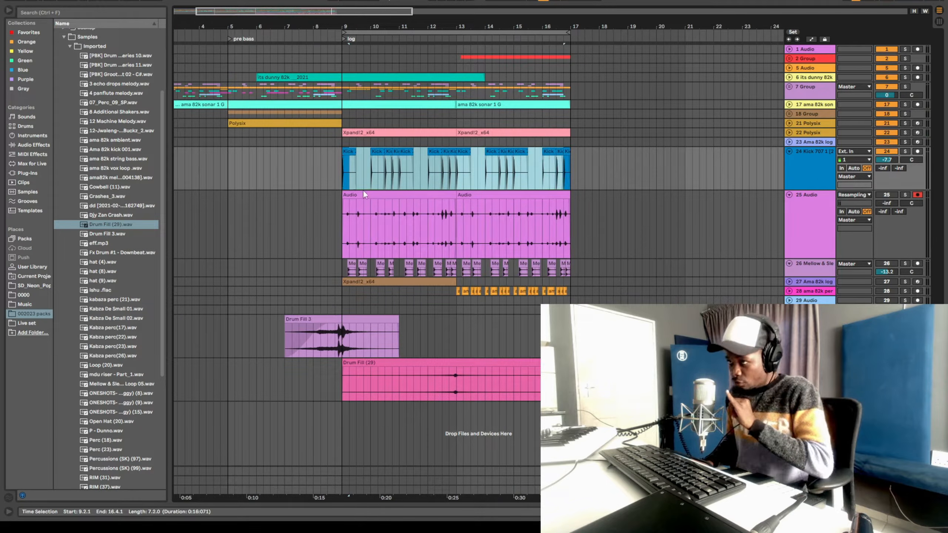
drag(345, 178, 565, 183)
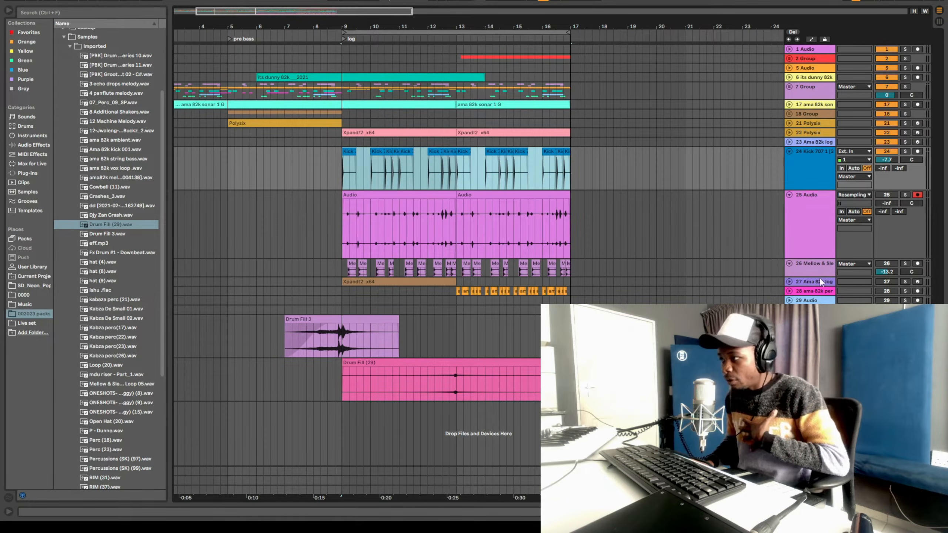
Enlarge the 26 Mellow & Sle track, highlight its clips from 9.1.1 to 13.1.1 and play the section
drag(819, 277, 818, 319)
drag(354, 26, 354, 56)
drag(329, 284, 559, 282)
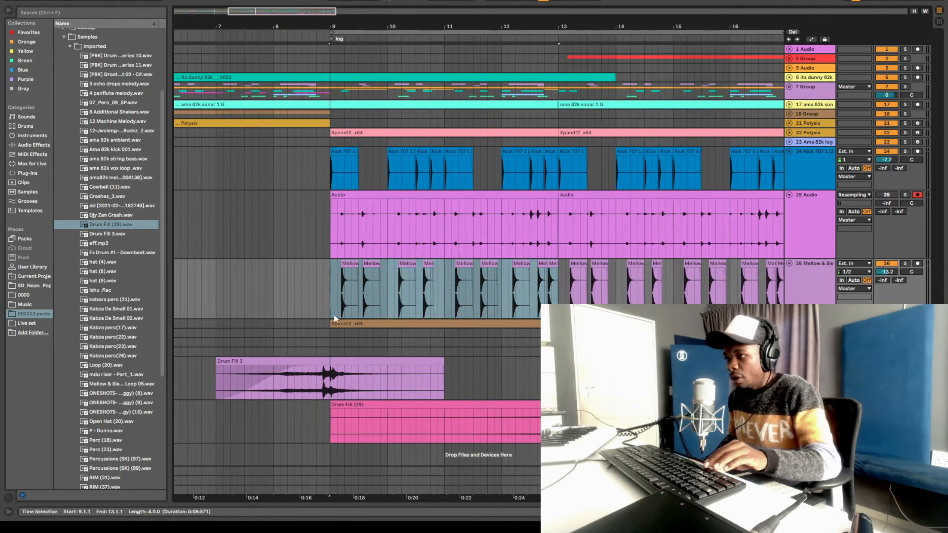
drag(330, 294, 533, 295)
key(space)
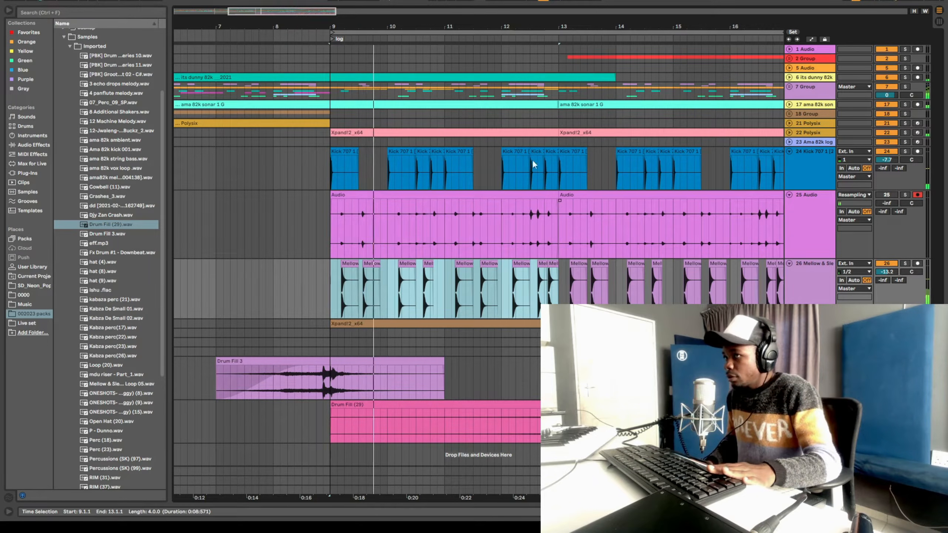
drag(472, 25, 472, 6)
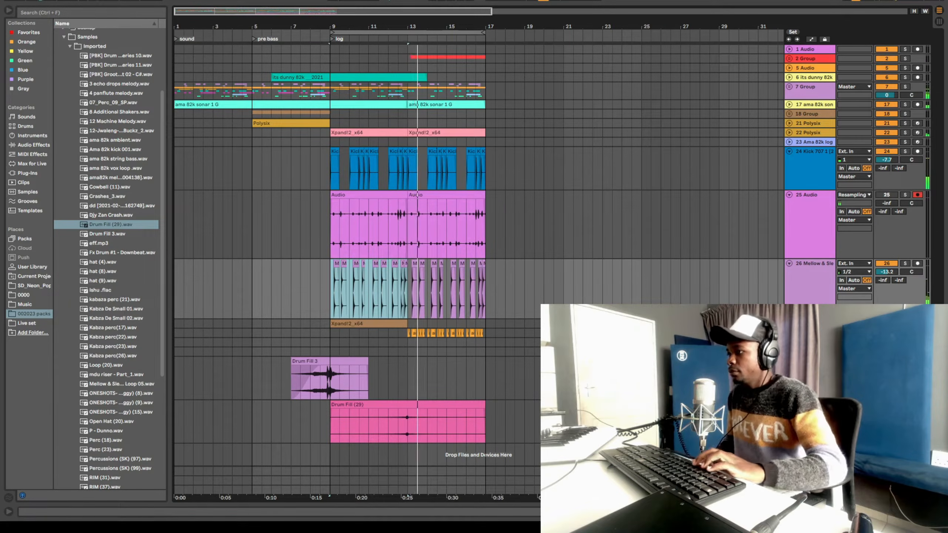
Unfold the 28 ama 82k percussion track and listen to its clips from 13.1.1
click(789, 333)
scroll(415, 255, down, 2)
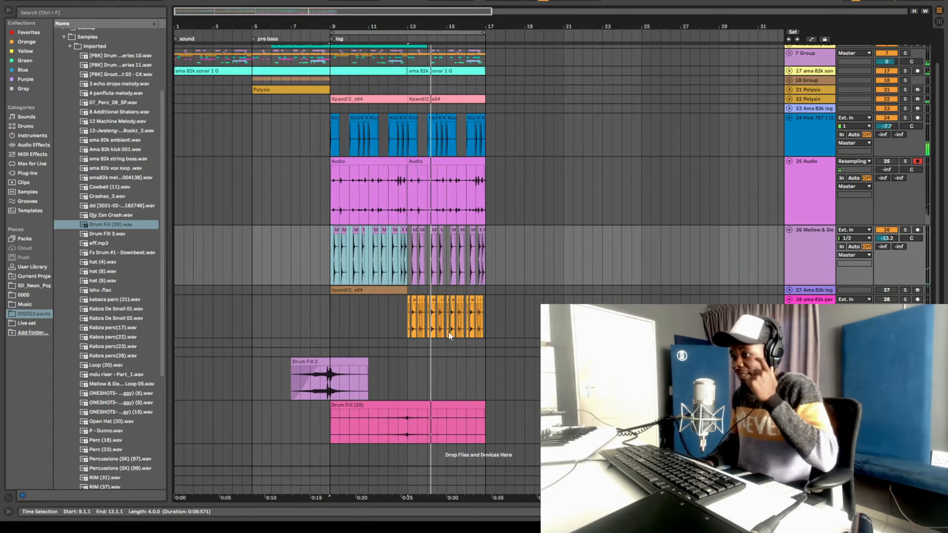
click(406, 313)
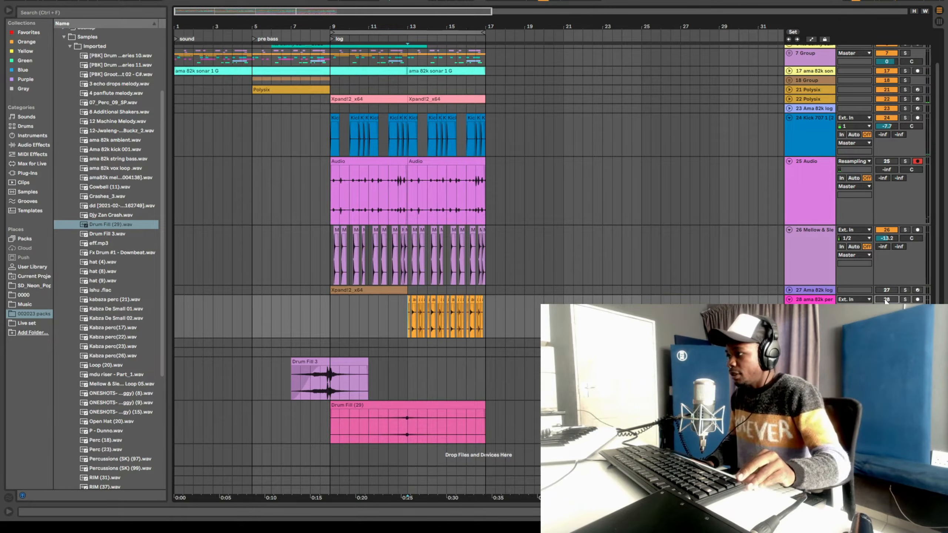
key(space)
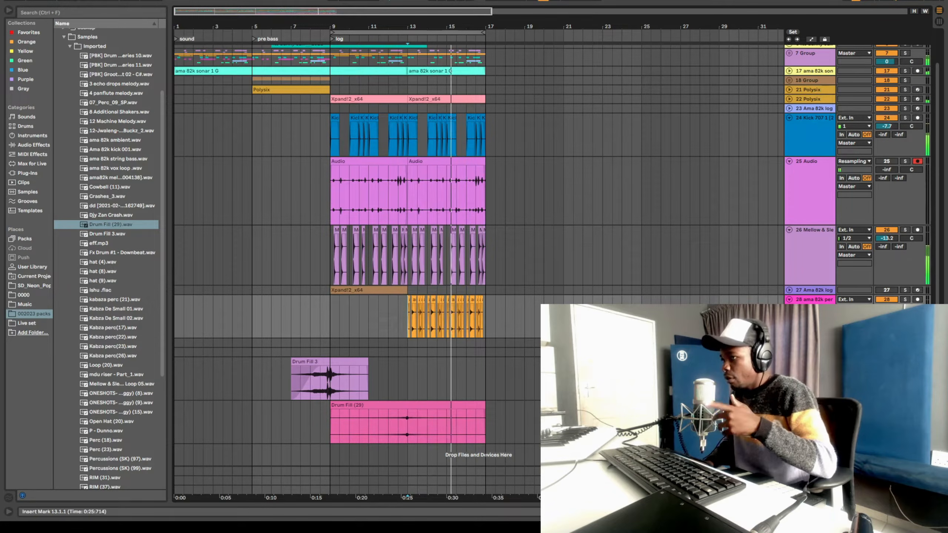
Highlight the kick, 25 Audio, Mellow & Sle and percussion clips of the log section, from bar 9 to bar 17
click(328, 186)
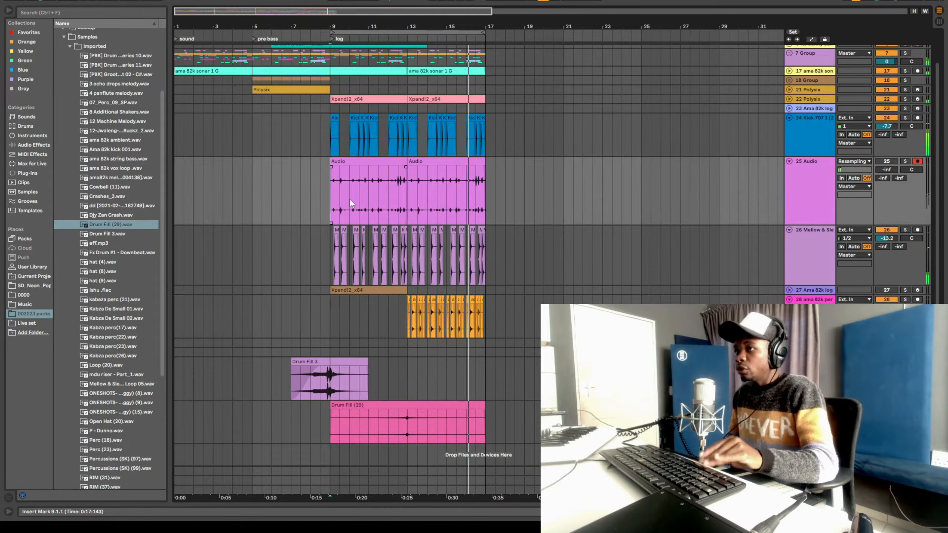
drag(336, 135, 485, 307)
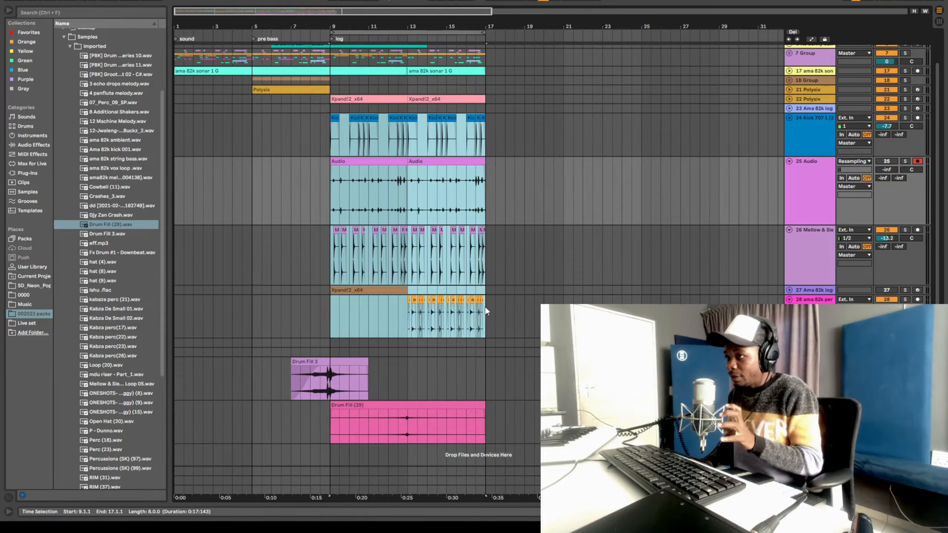
drag(327, 258, 491, 257)
drag(417, 321, 483, 311)
drag(326, 151, 369, 149)
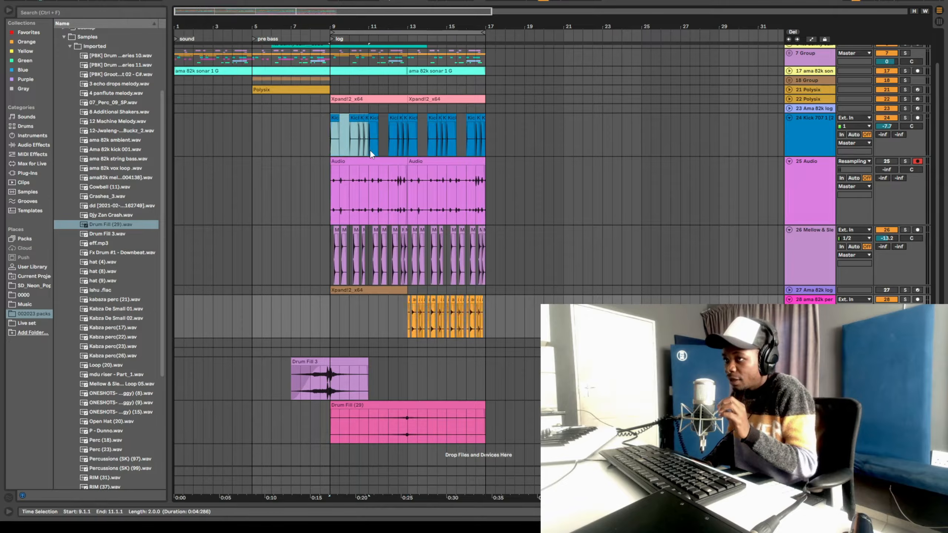
click(327, 259)
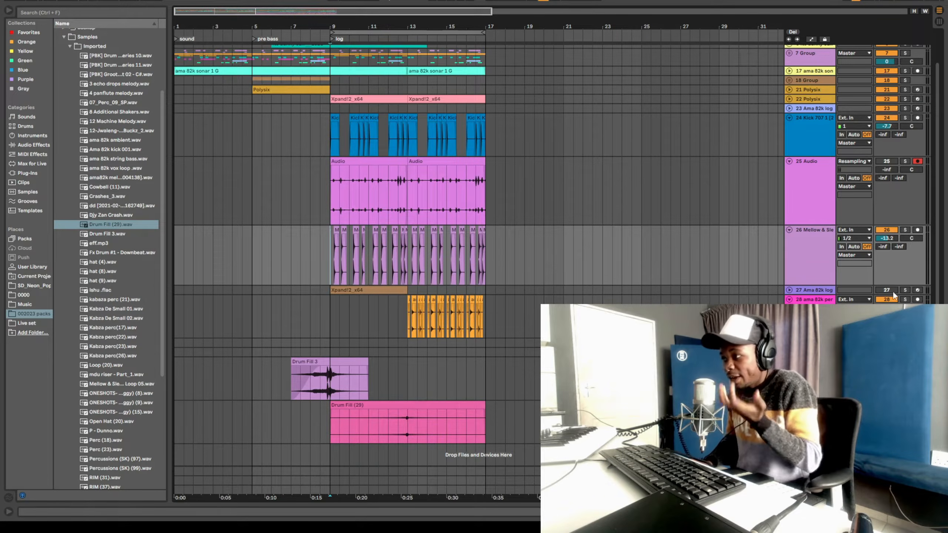
click(789, 291)
click(788, 291)
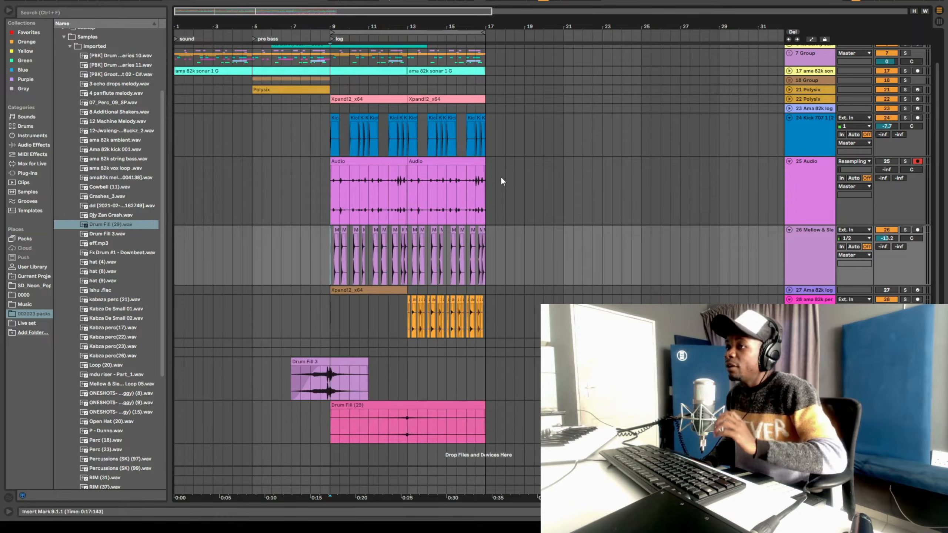
Listen to the transition from the pre bass part into the log section from 7.1.1, then stop playback
drag(445, 27, 444, 20)
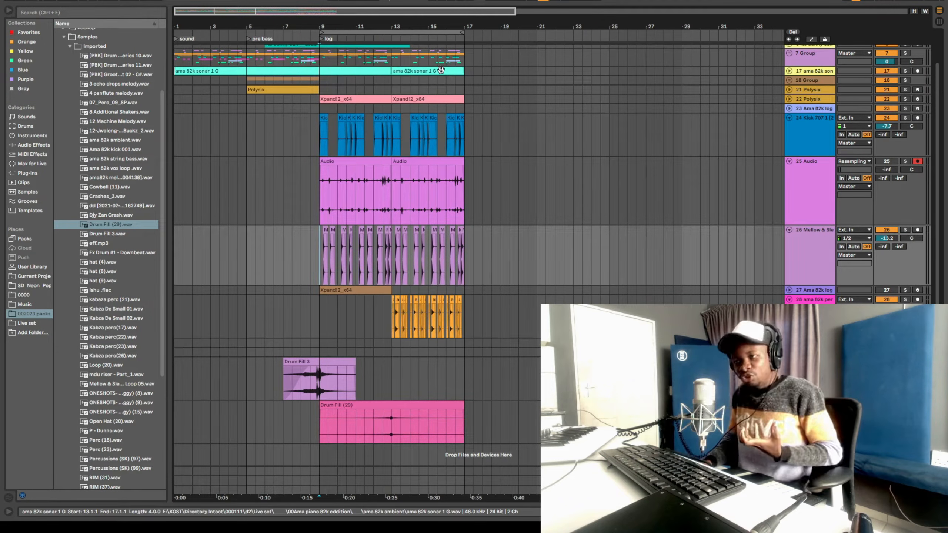
click(302, 182)
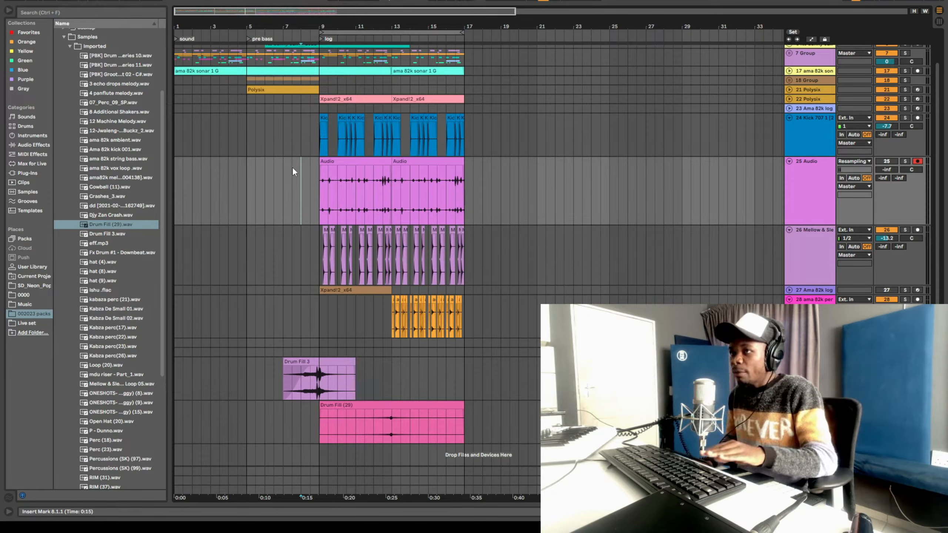
click(283, 171)
key(space)
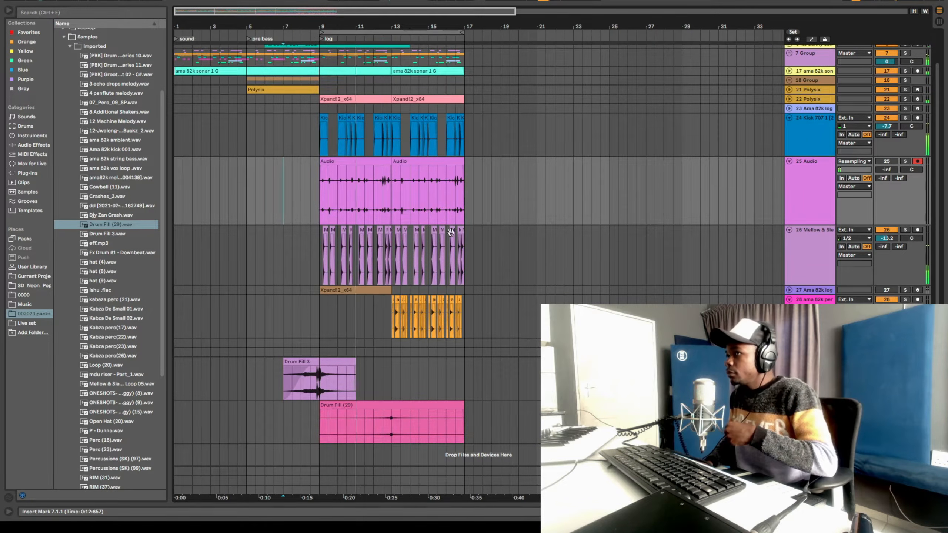
drag(386, 27, 409, 30)
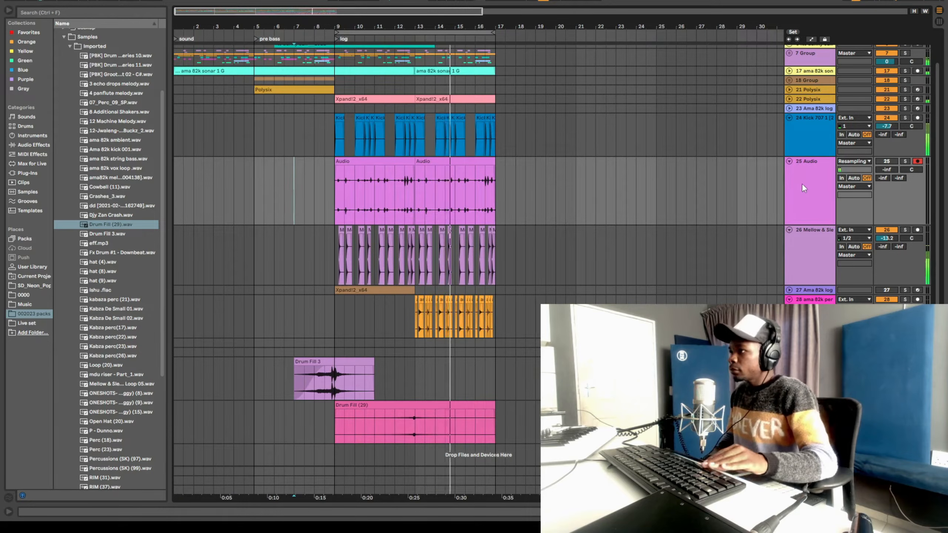
key(space)
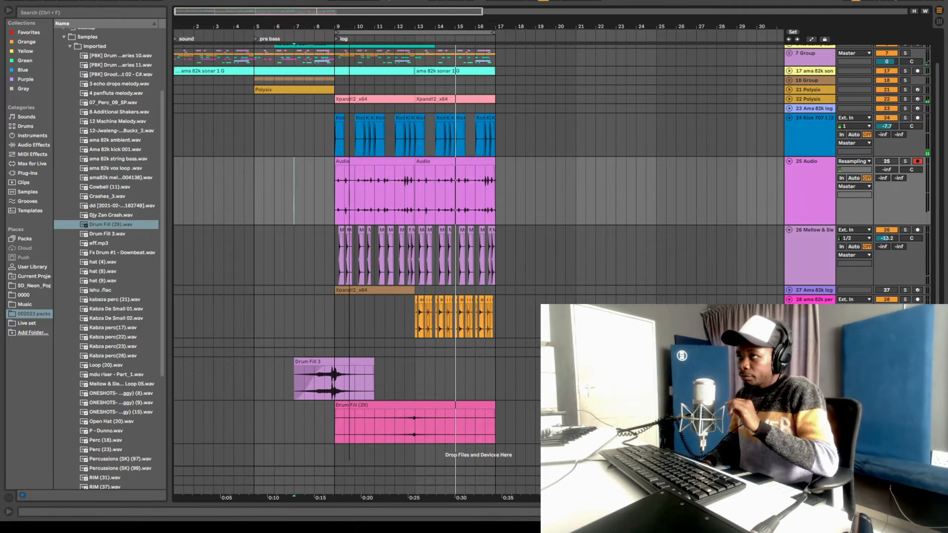
Select the first clip on the 25 Audio track, from 9.1.1 to 13.1.1
drag(347, 30, 349, 52)
click(365, 173)
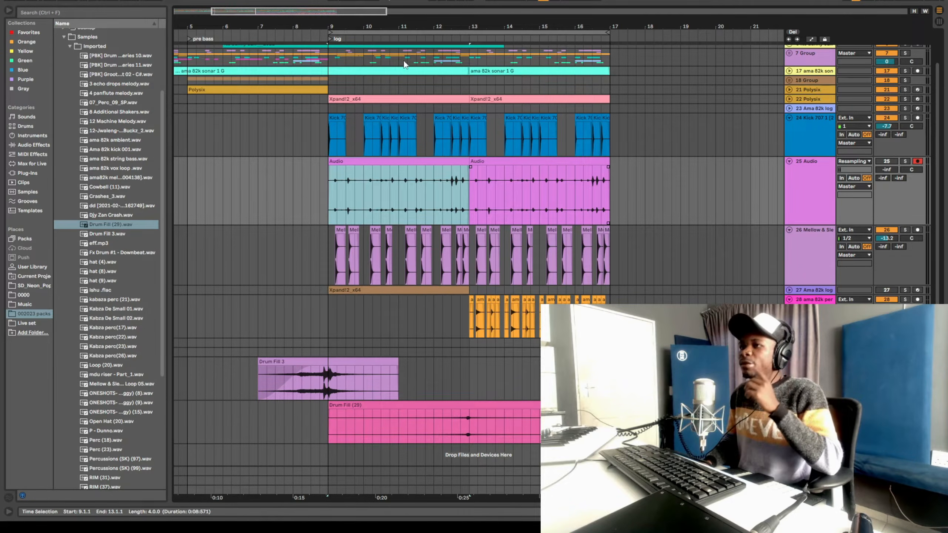
drag(485, 23, 515, 21)
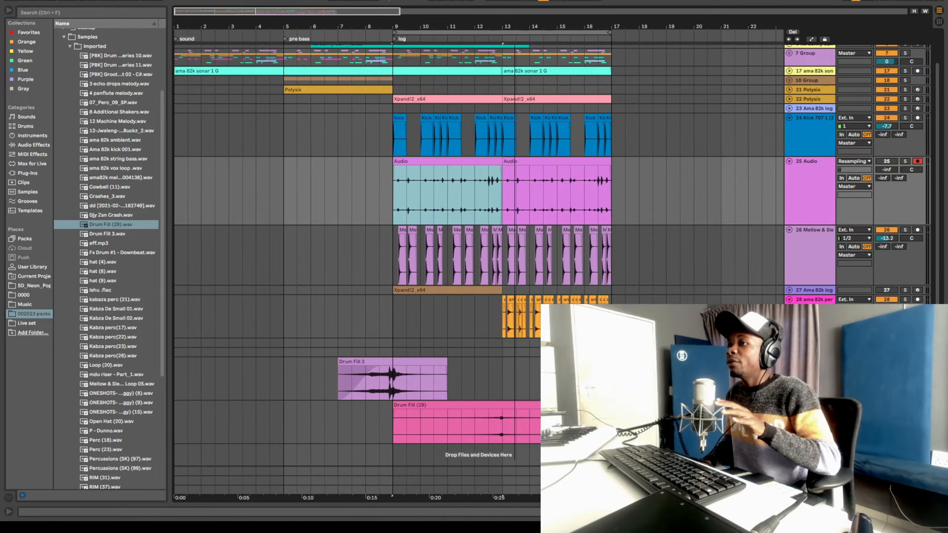
Highlight the 7 Group content from bar 1 to bar 17, then only its opening sound section from bar 1 to bar 5
drag(178, 61, 612, 68)
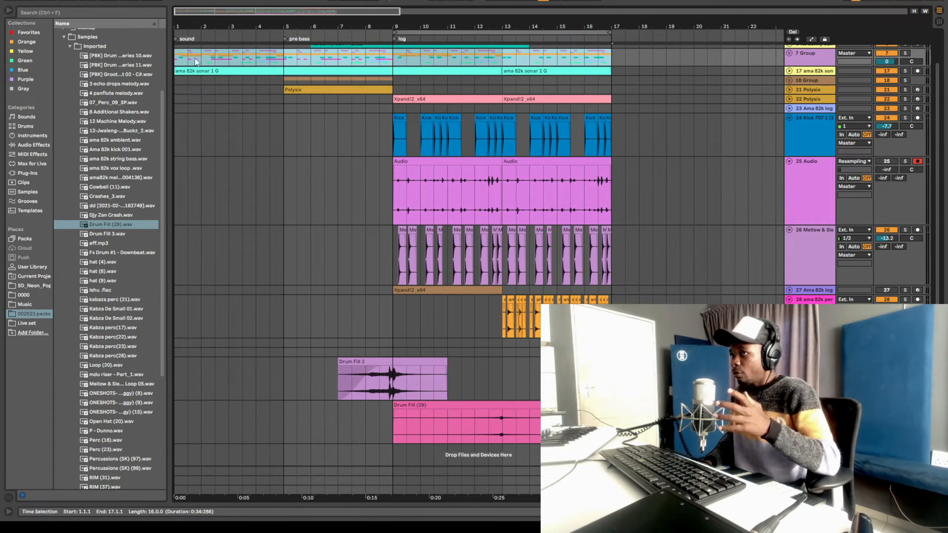
drag(178, 61, 285, 63)
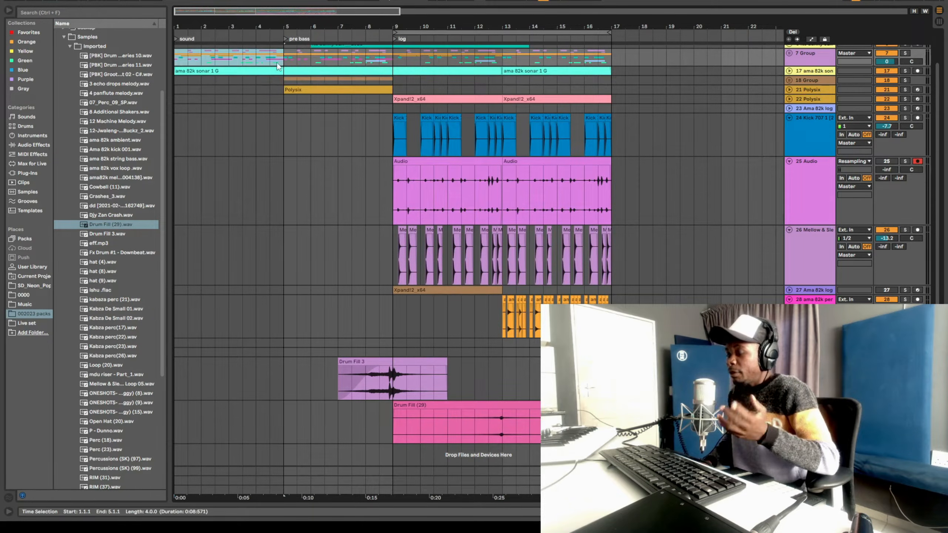
click(177, 66)
drag(184, 65, 271, 60)
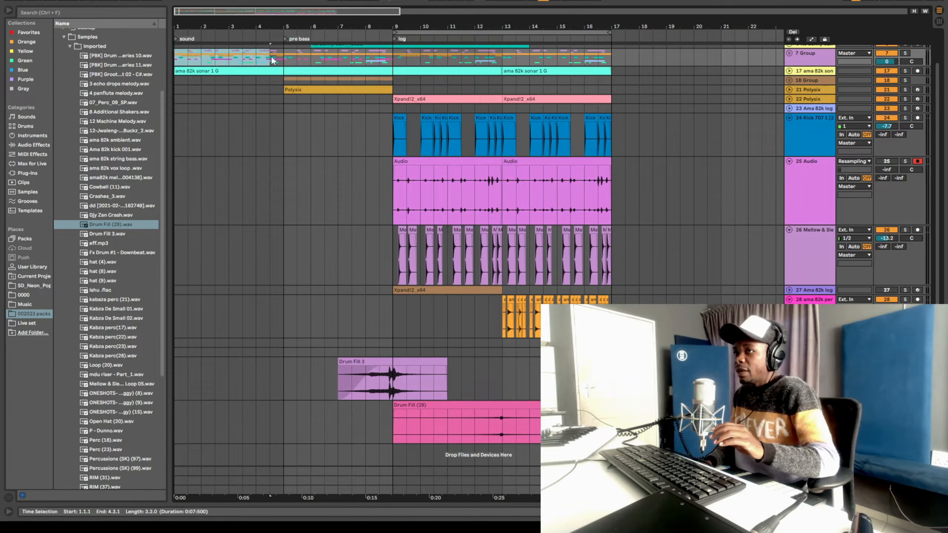
click(215, 74)
Highlight the pre bass section from bar 5 to bar 9, then the log tracks from 9.1.1 to 11.1.4
click(284, 60)
drag(297, 66, 394, 84)
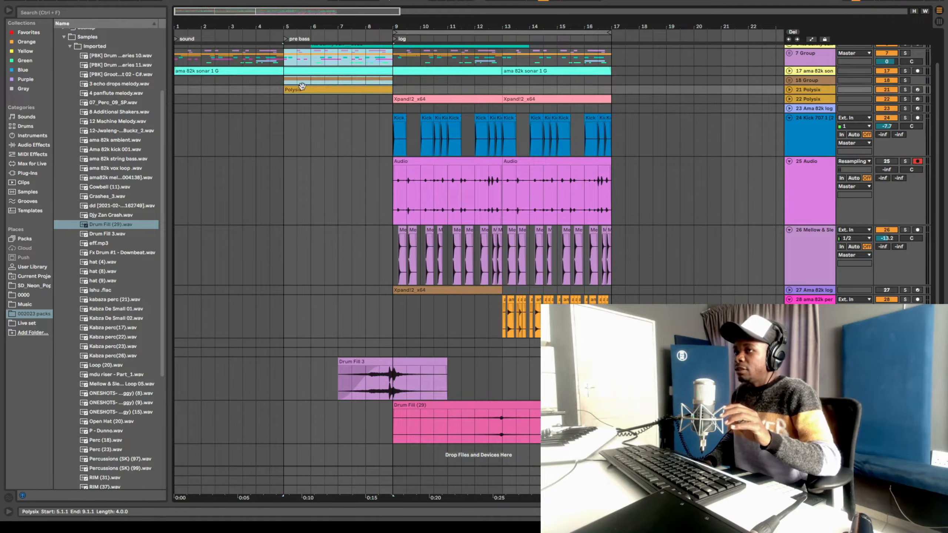
drag(280, 82, 297, 83)
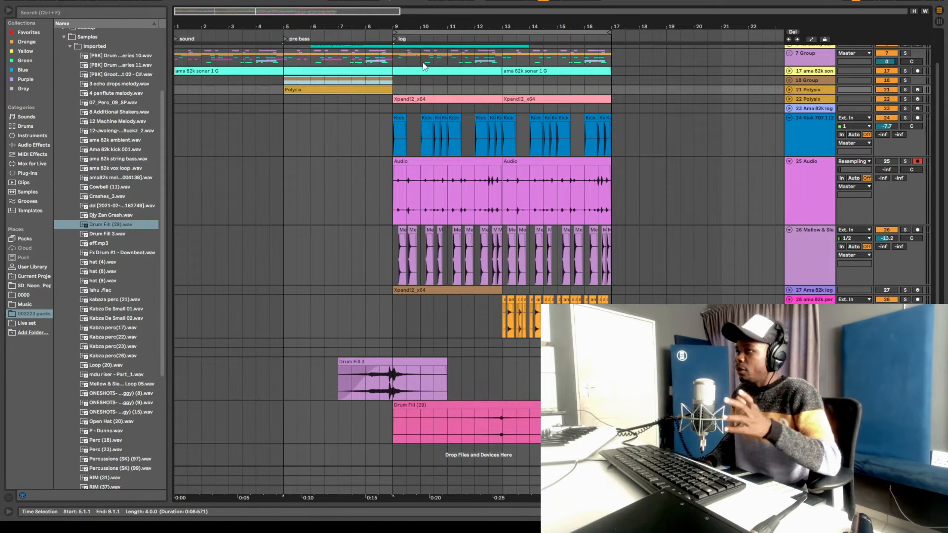
drag(394, 82, 452, 262)
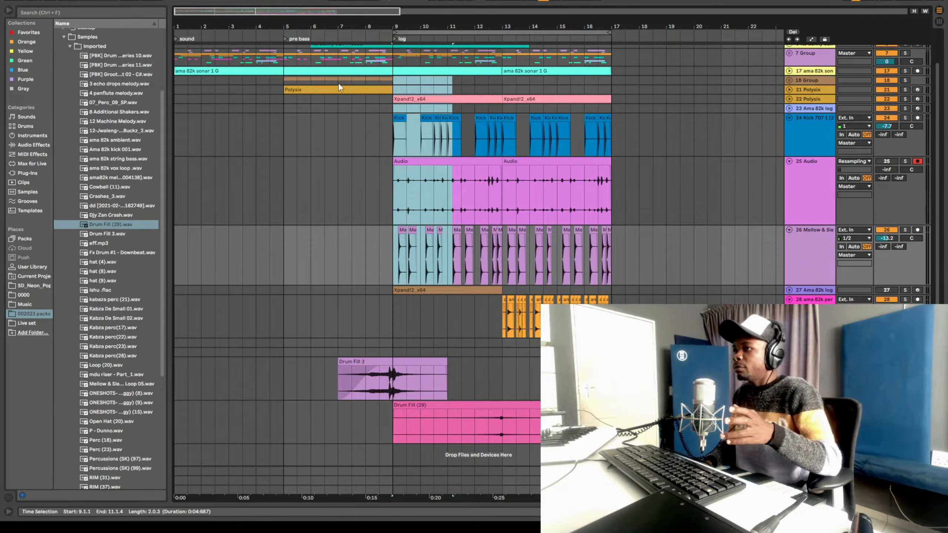
Highlight the 18 Group content from 7.1.1 to 9.1.1, then start playback of the pre bass section from 5.1.1
drag(336, 81, 381, 88)
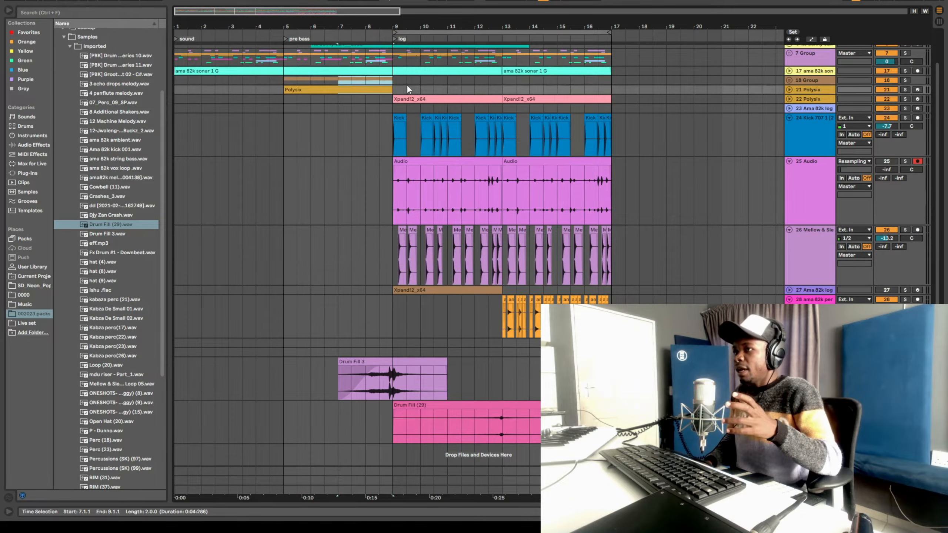
click(395, 81)
click(283, 82)
key(space)
Unfold the 18 Group, its 19 Xpand!2 track and the 21 Polysix track while the pre bass section plays
click(788, 80)
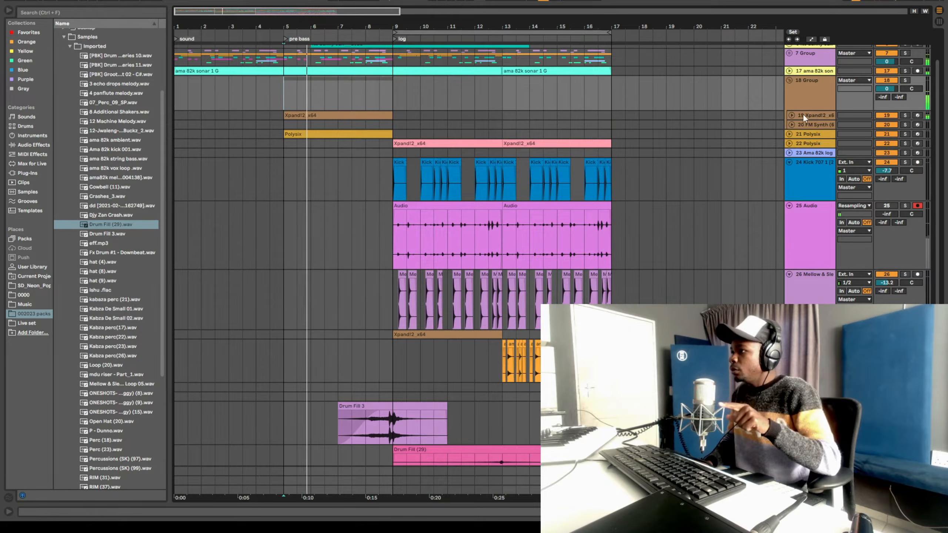
click(792, 115)
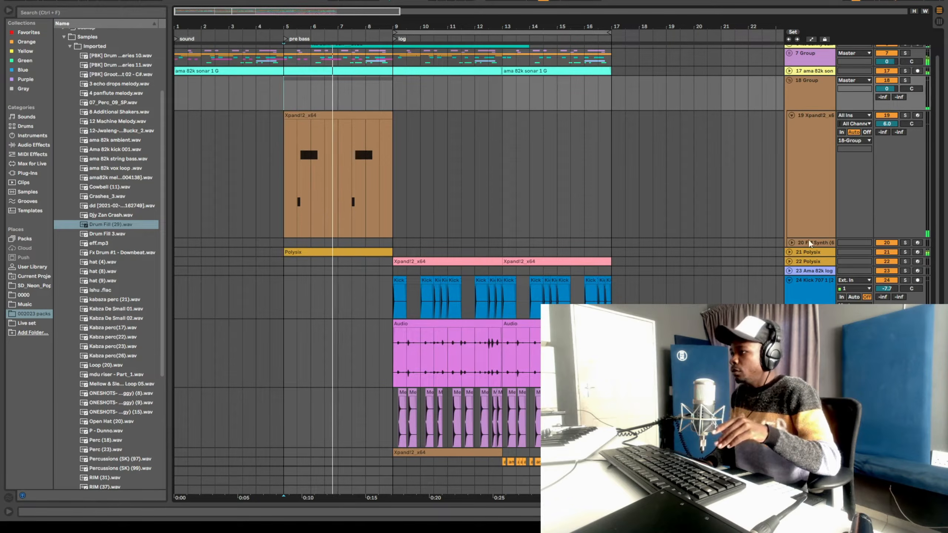
click(790, 252)
scroll(373, 238, down, 2)
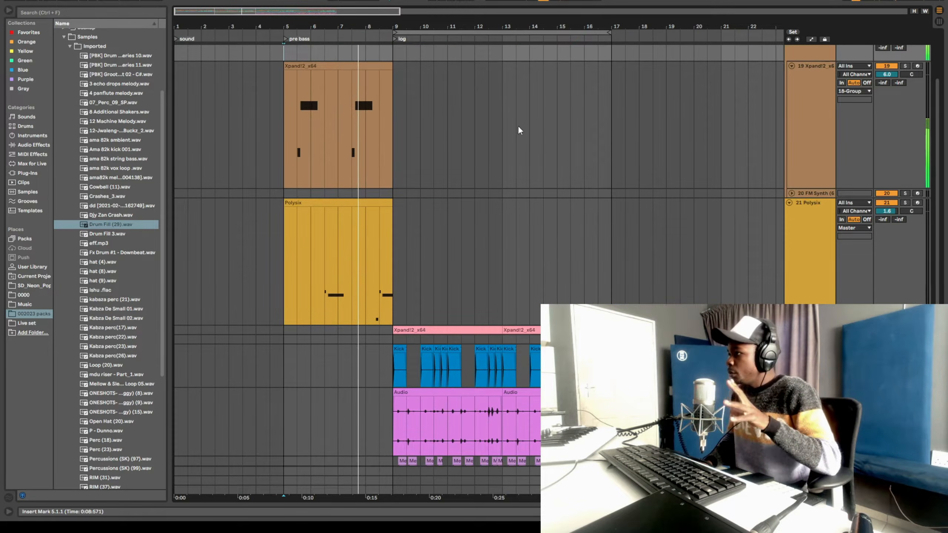
scroll(418, 116, up, 2)
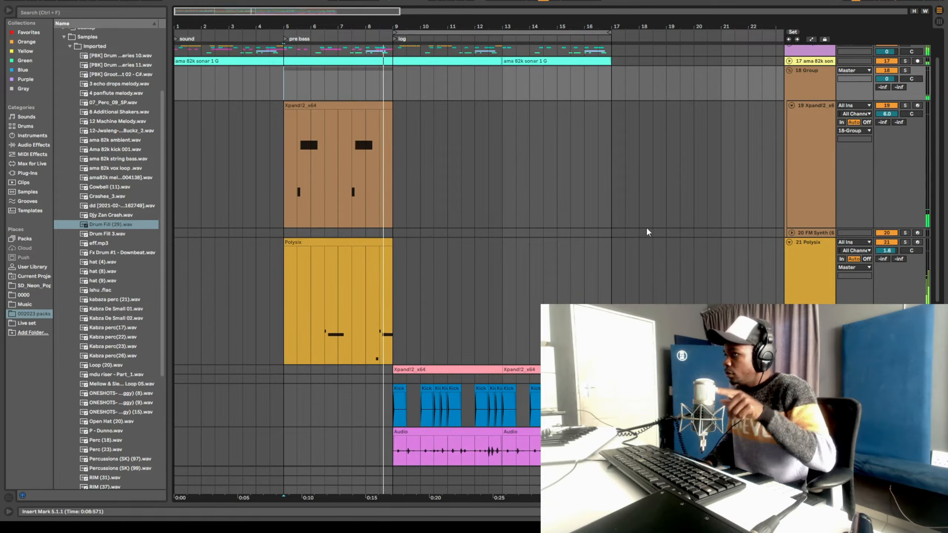
Listen on from the pre bass section into the log section, folding the 28 percussion track along the way
scroll(634, 228, down, 8)
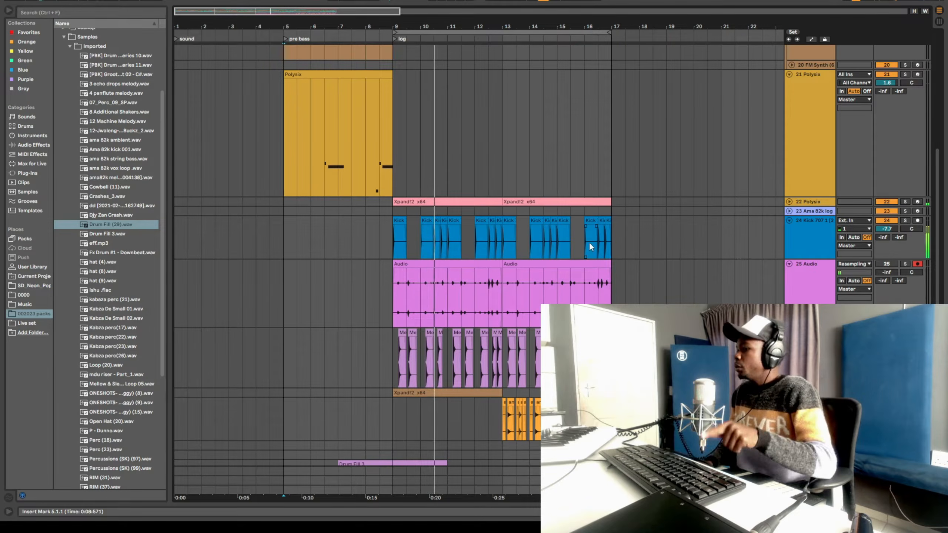
scroll(789, 373, down, 2)
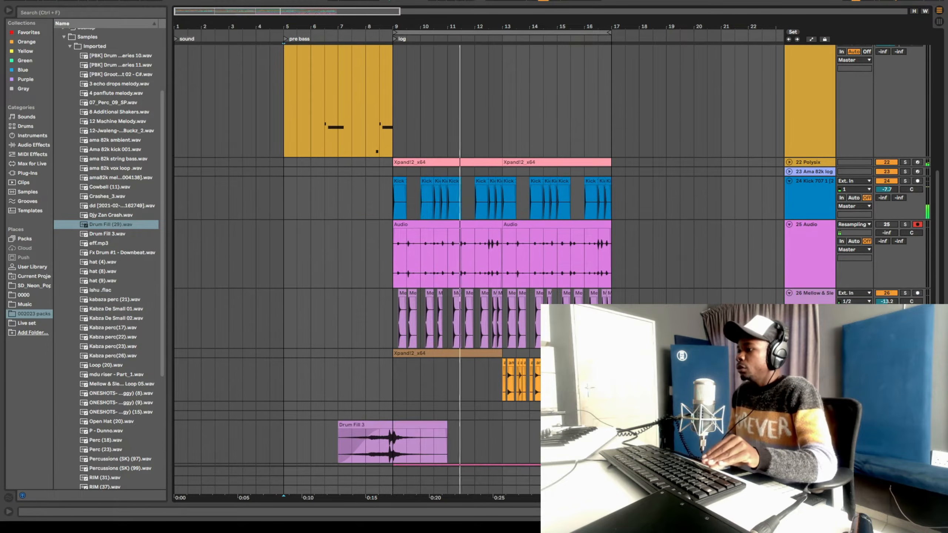
click(790, 361)
scroll(448, 254, down, 2)
scroll(395, 224, up, 6)
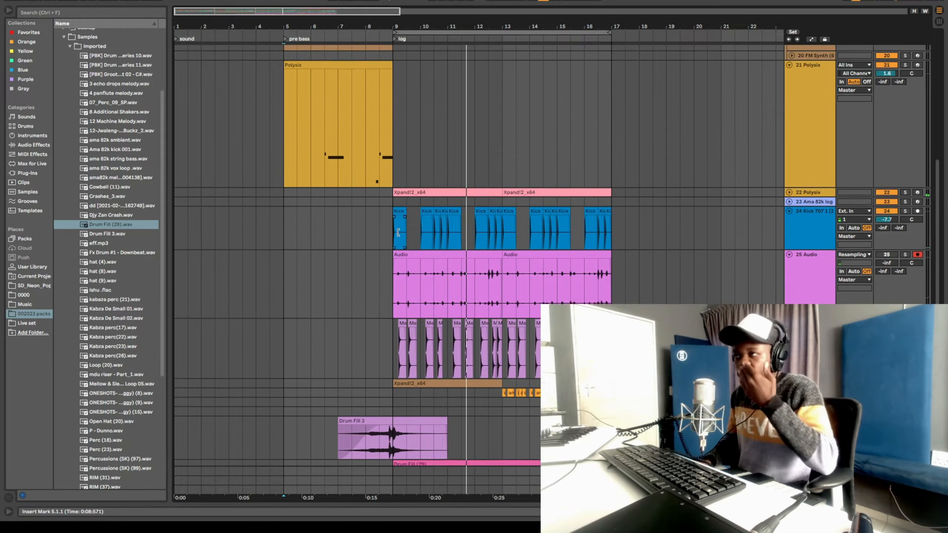
Stop playback and select the pre bass Xpand!2 clip on track 19, from 5.1.1 to 9.1.1
right_click(317, 97)
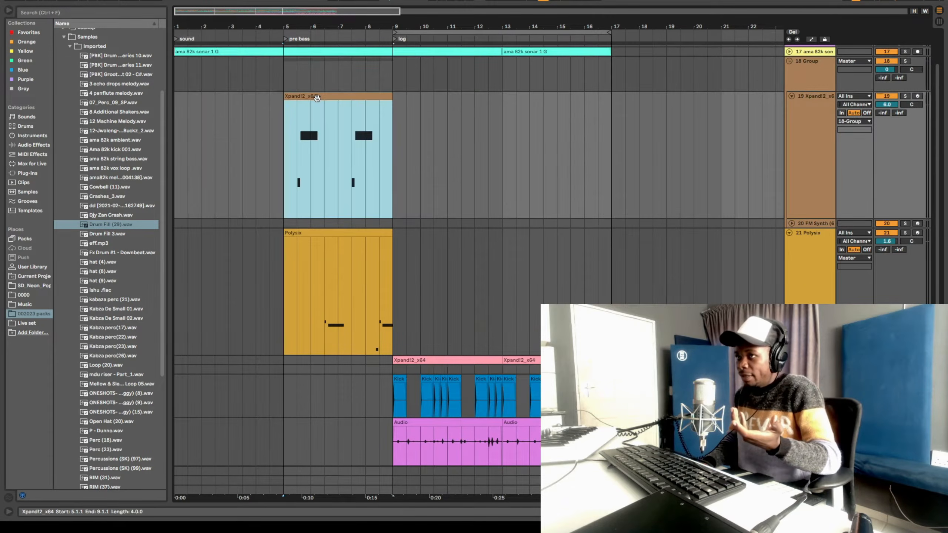
click(351, 110)
scroll(439, 176, down, 1)
Select the log clip from 9.1.1 to 13.1.1 on the 27 Ama 82k log track and unfold that track
scroll(439, 177, down, 6)
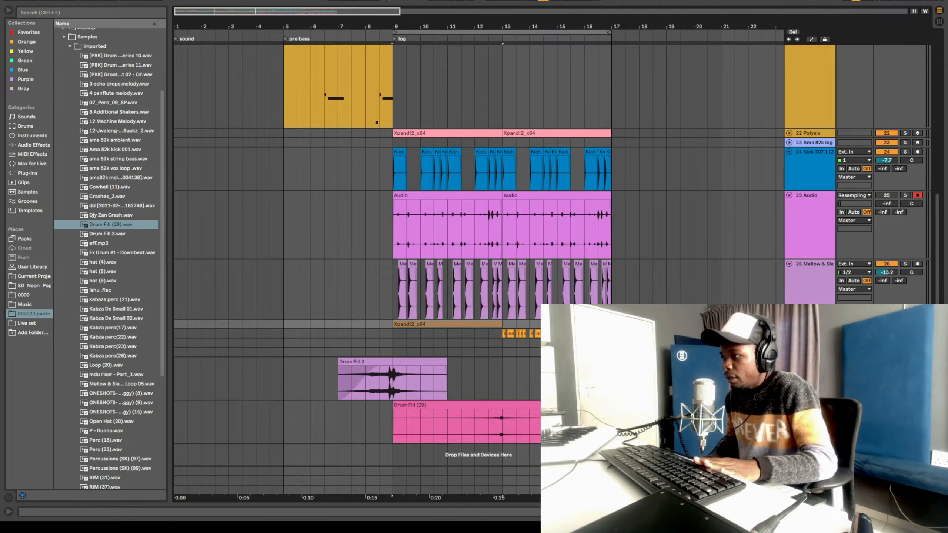
click(790, 361)
click(789, 324)
scroll(454, 312, down, 2)
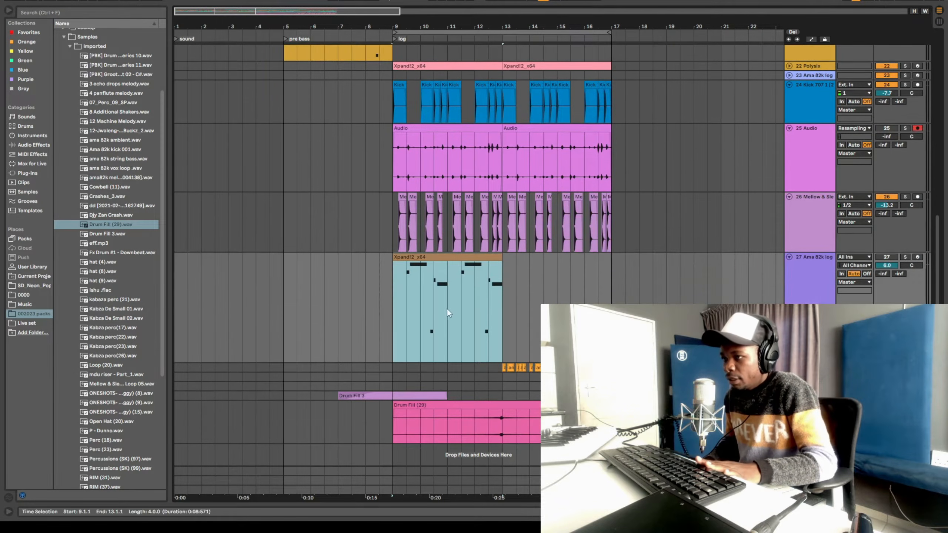
Solo the 27 Ama 82k log track and open its device chain
click(801, 295)
click(905, 258)
click(807, 314)
double_click(807, 314)
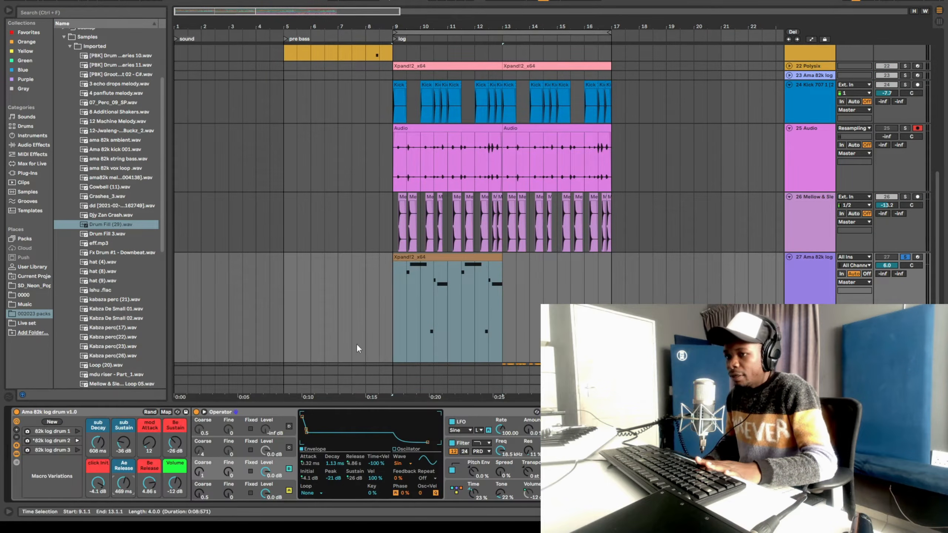
Examine the Ama 82k log drum v1.0 rack and its macro variations, collapsing and re-expanding the Operator device
click(87, 412)
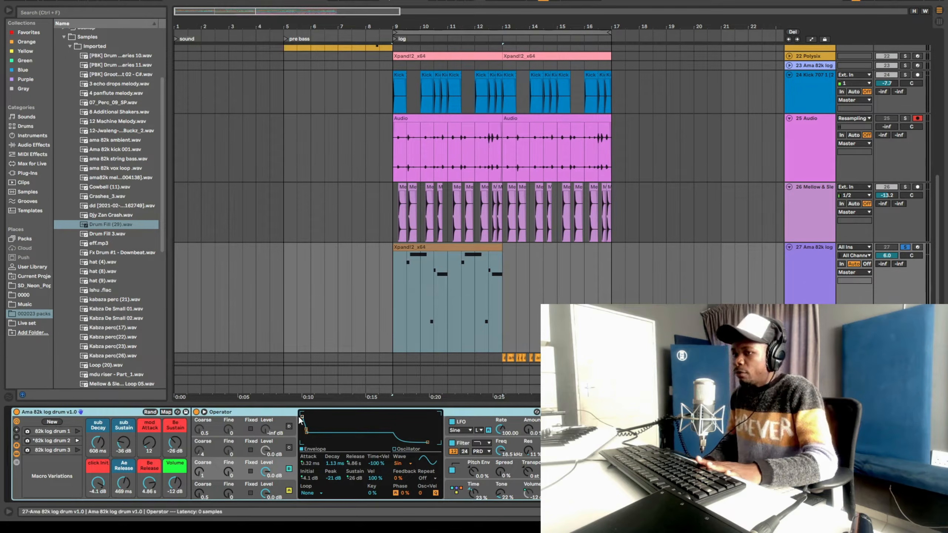
click(242, 412)
double_click(242, 412)
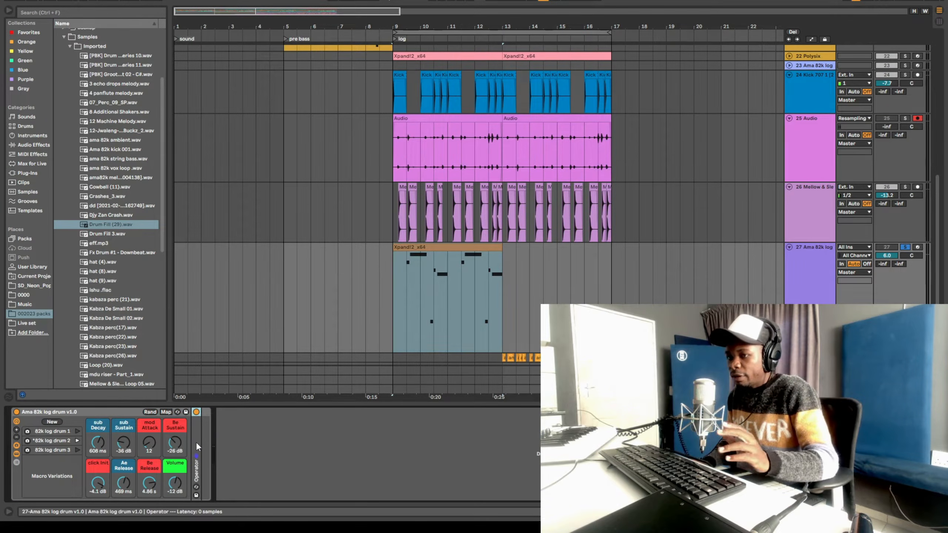
double_click(196, 442)
double_click(214, 414)
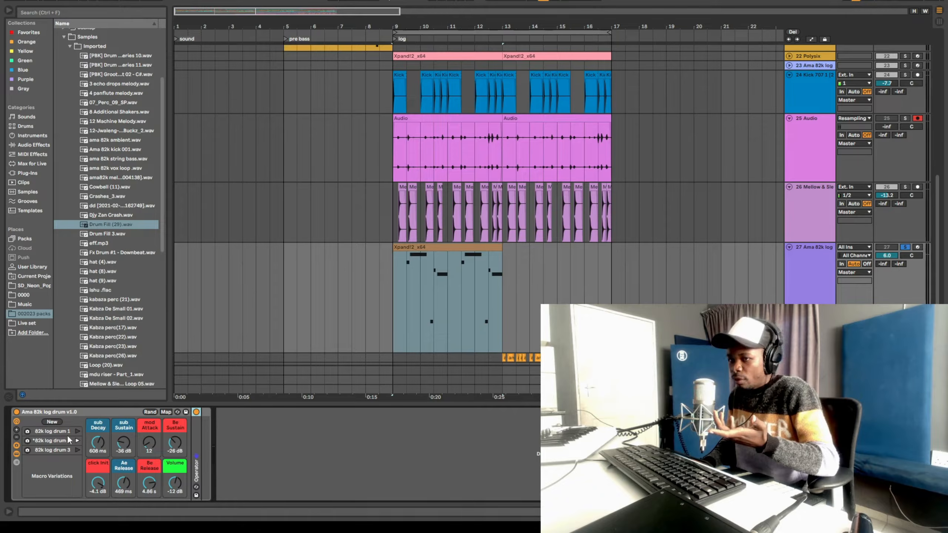
right_click(66, 413)
click(32, 414)
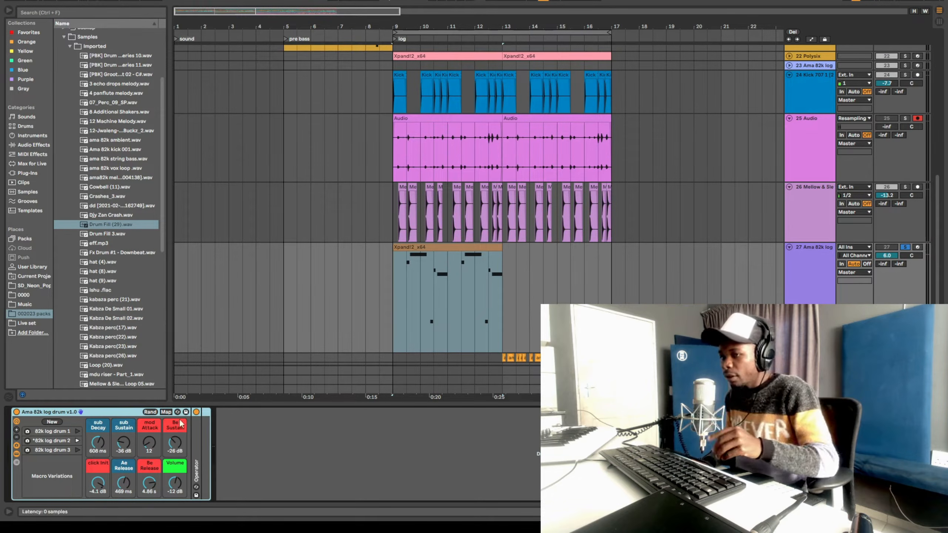
double_click(195, 430)
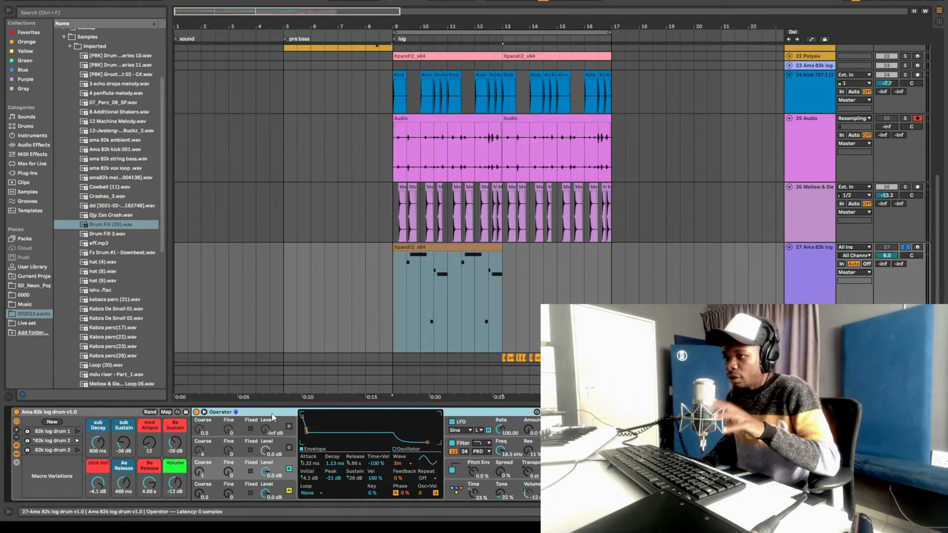
Zoom in on the log drum clip and listen to it soloed from 9.1.1
scroll(494, 298, down, 5)
scroll(488, 298, down, 1)
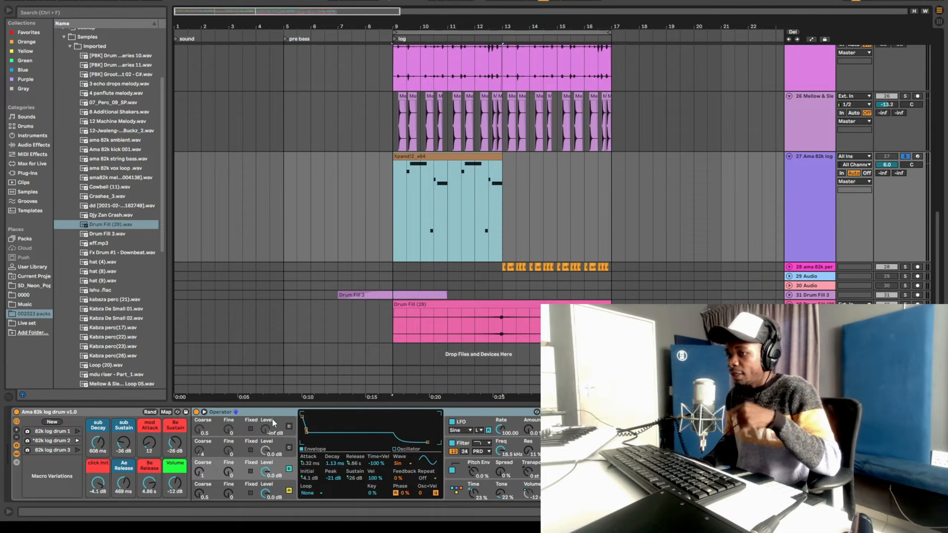
drag(425, 26, 425, 48)
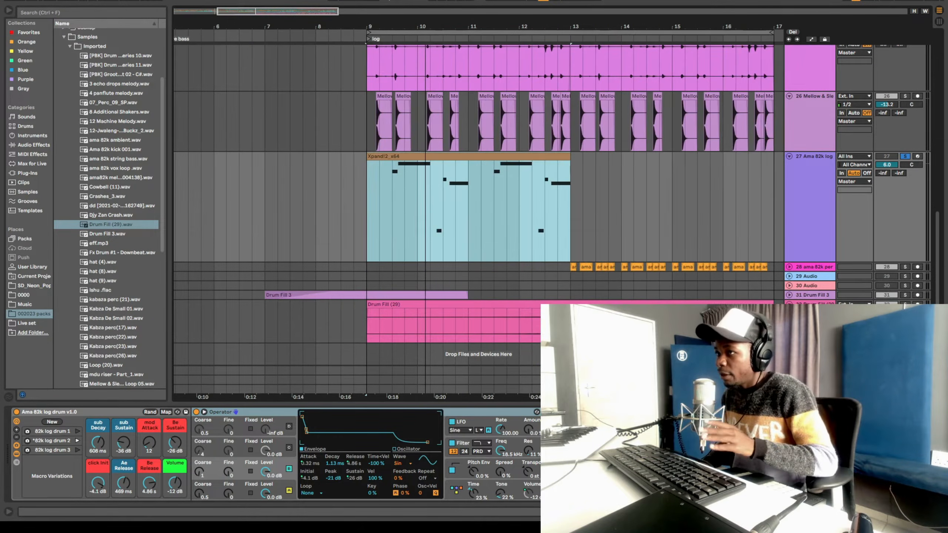
key(space)
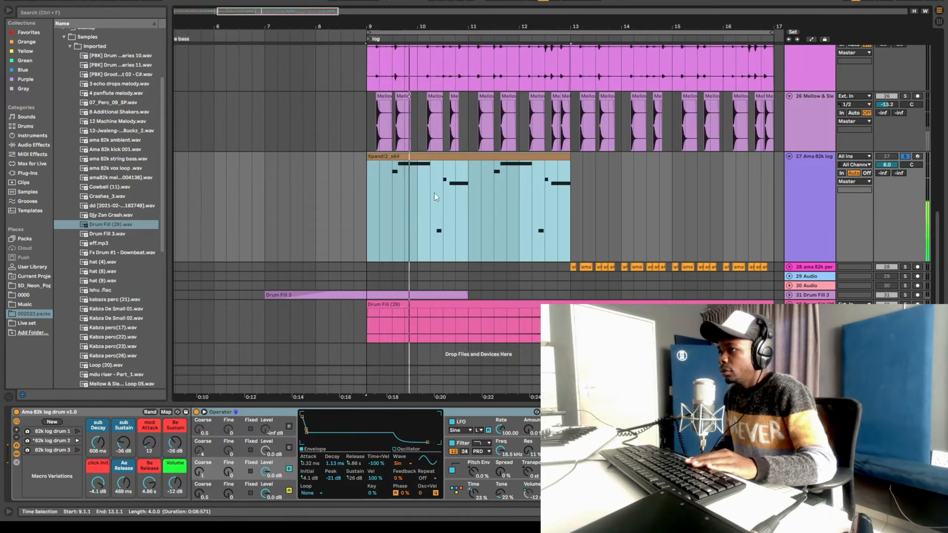
scroll(847, 180, up, 1)
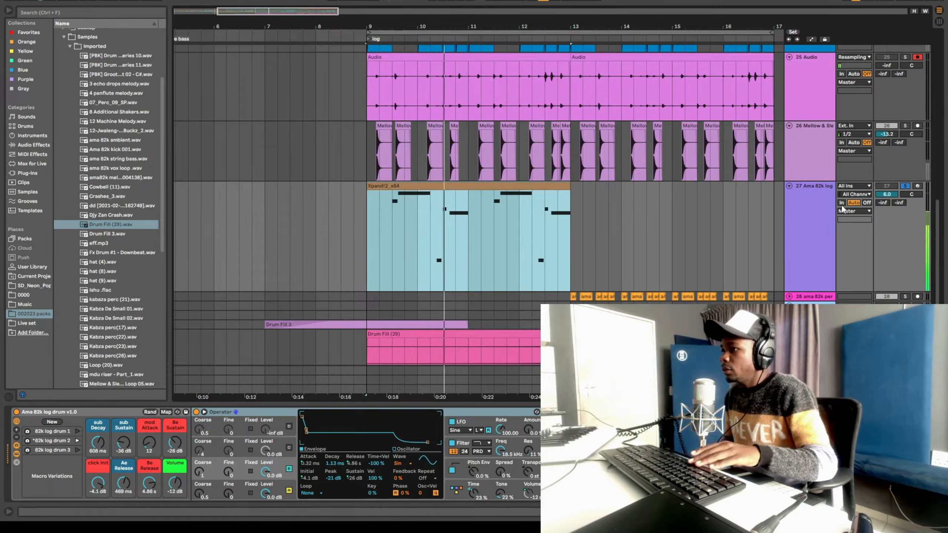
Unsolo the 27 Ama 82k log track, replay the log section with that track muted, then reactivate it
key(space)
click(906, 186)
key(space)
scroll(432, 176, up, 1)
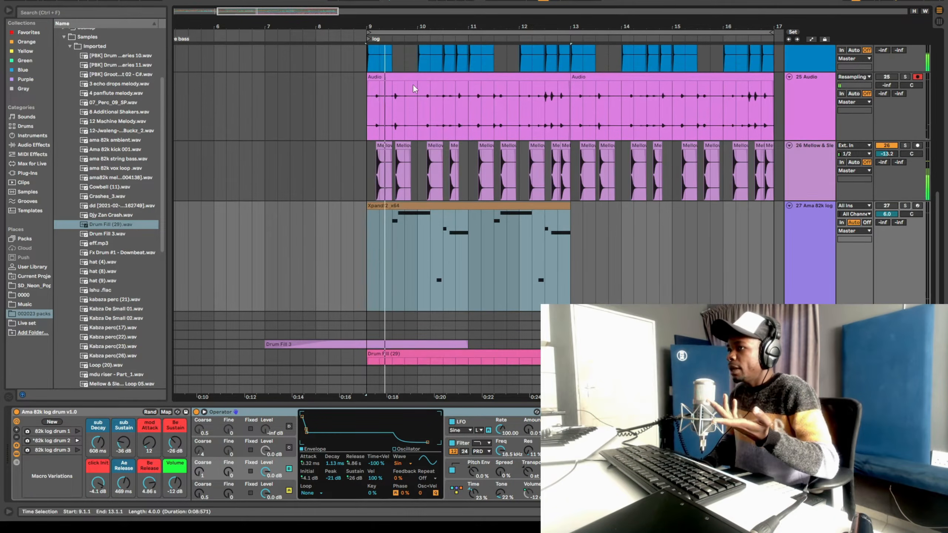
click(892, 206)
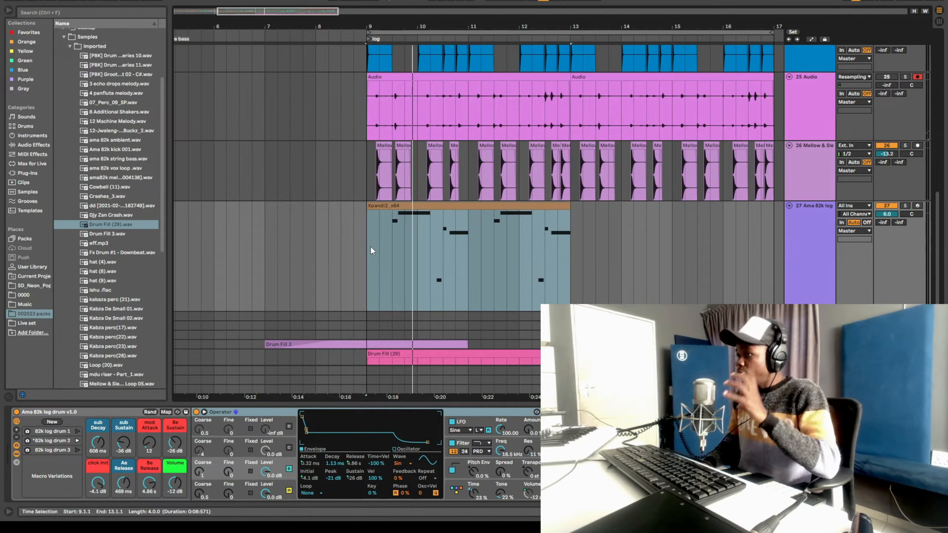
Highlight the opening Mellow & Sleazy snare hits from 9.1.1, mark 9.3.1 on the kick track, then mark the log drum clip's start at 9.1.1
scroll(400, 175, up, 3)
drag(373, 228, 401, 208)
click(388, 106)
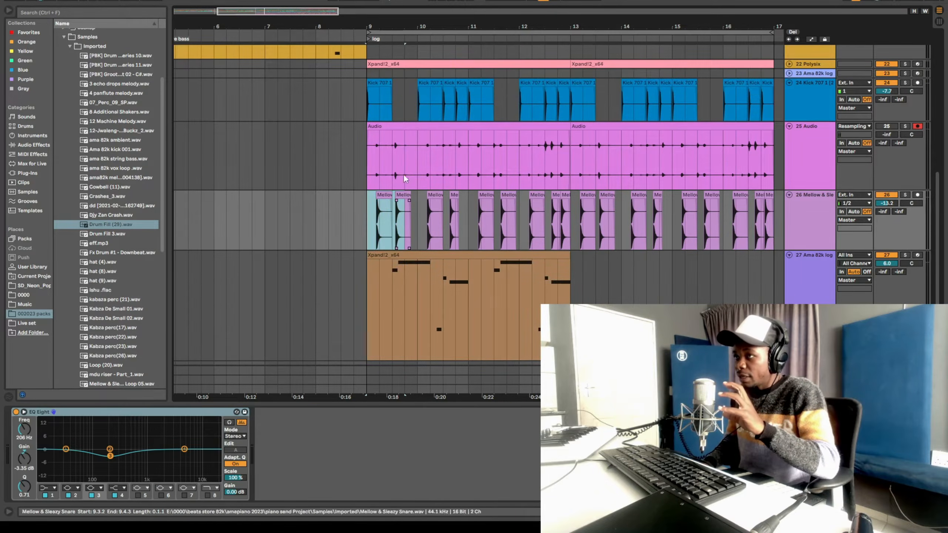
scroll(528, 336, down, 3)
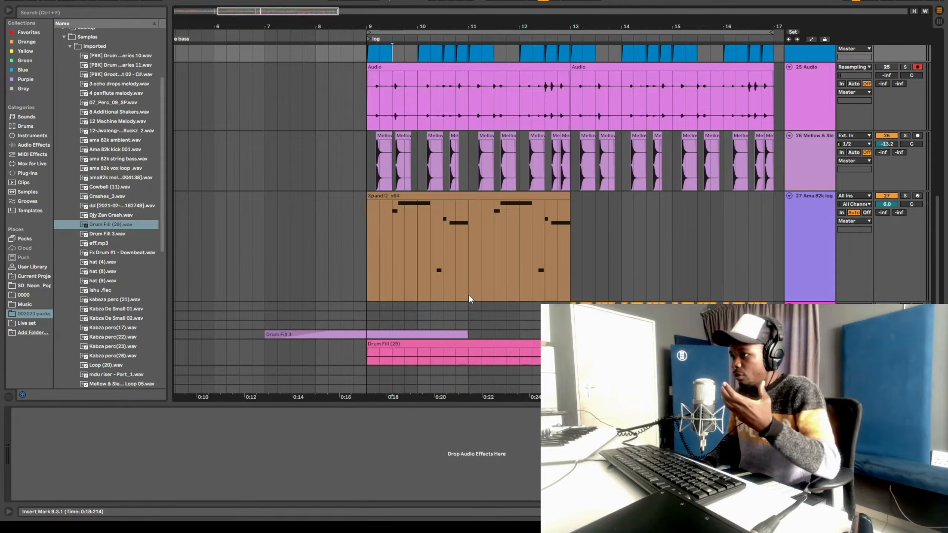
scroll(471, 299, down, 2)
scroll(403, 239, up, 2)
click(370, 255)
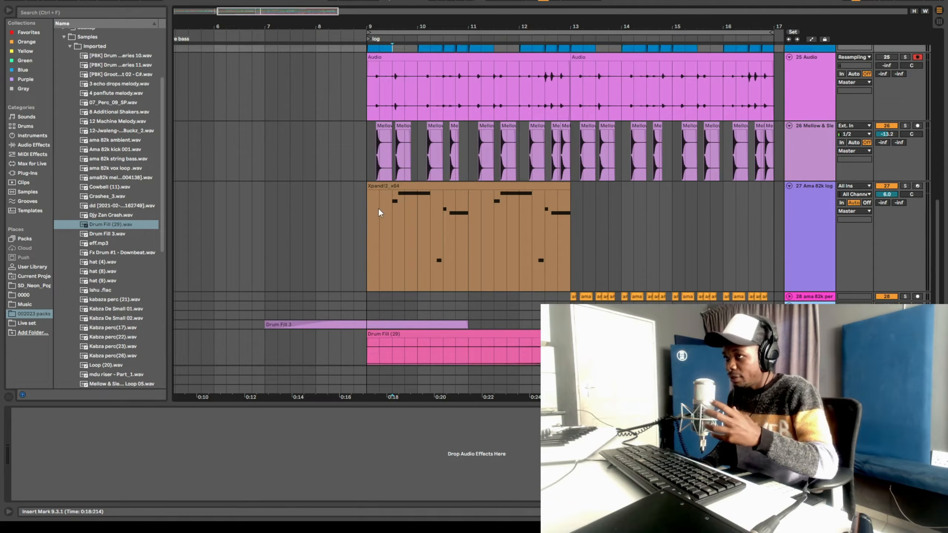
scroll(374, 261, up, 2)
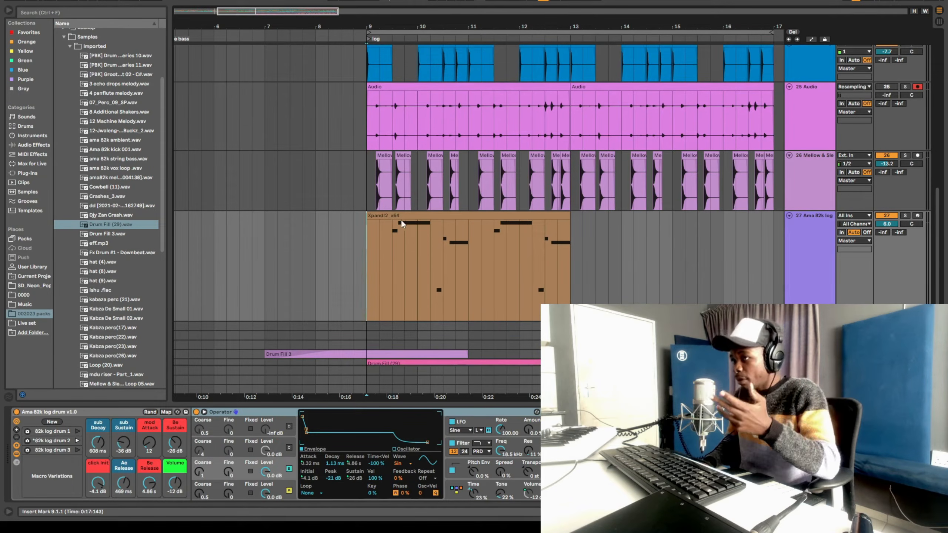
Play the full log section from 9.1.1 to hear the log drum together with the other tracks
click(401, 216)
scroll(265, 116, up, 10)
drag(221, 97, 253, 96)
scroll(500, 344, down, 6)
click(365, 289)
key(space)
scroll(858, 252, down, 3)
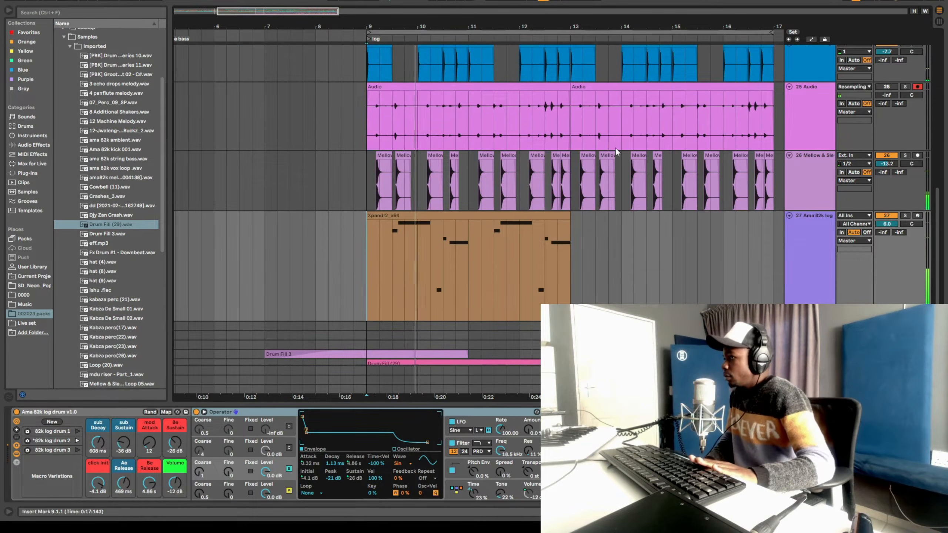
drag(471, 27, 471, 16)
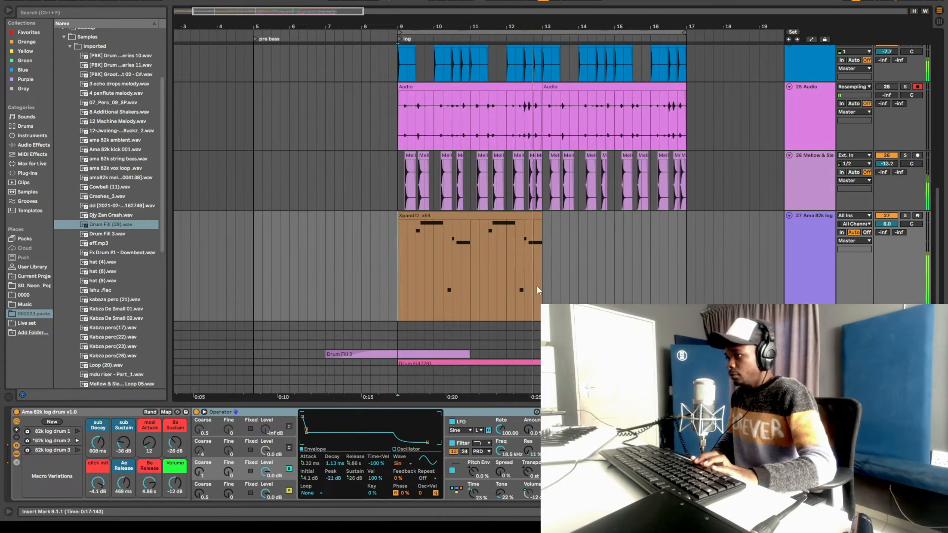
Stop playback, select the log drum clip and duplicate the 27 Ama 82k log track
click(454, 221)
scroll(690, 276, down, 1)
scroll(691, 274, down, 2)
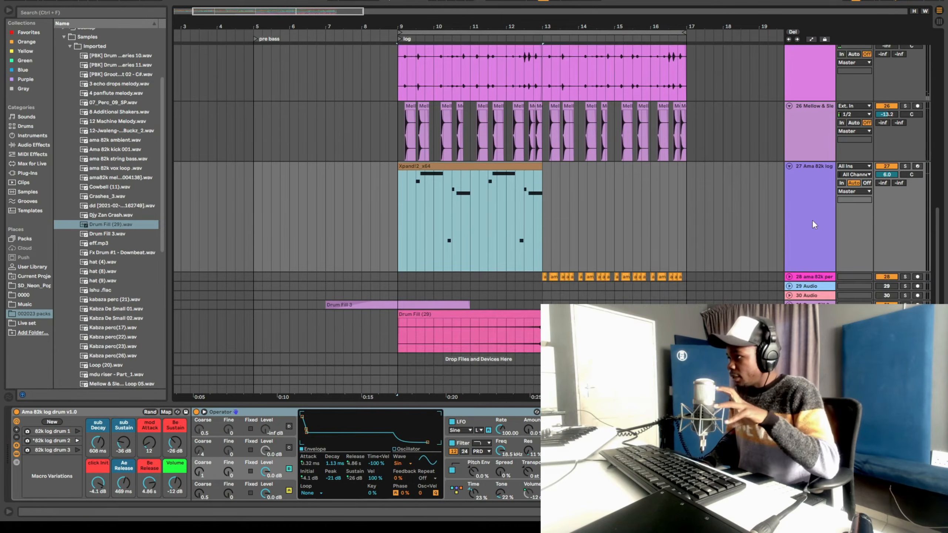
right_click(812, 220)
click(864, 242)
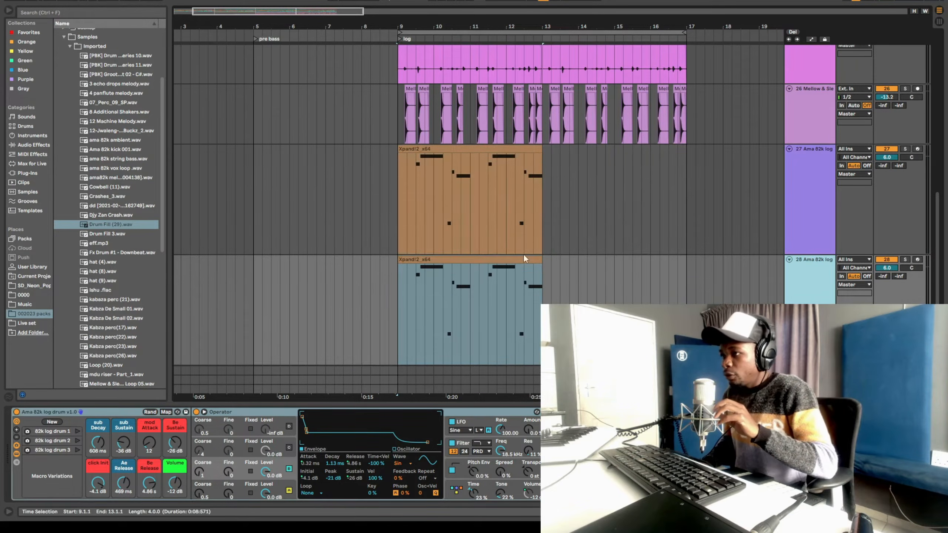
Move the duplicated Xpand!2 clip on the new track 28 so that it starts at 13.1.1
scroll(581, 253, down, 4)
scroll(486, 224, up, 2)
drag(430, 216, 552, 234)
scroll(493, 279, up, 1)
scroll(493, 280, up, 1)
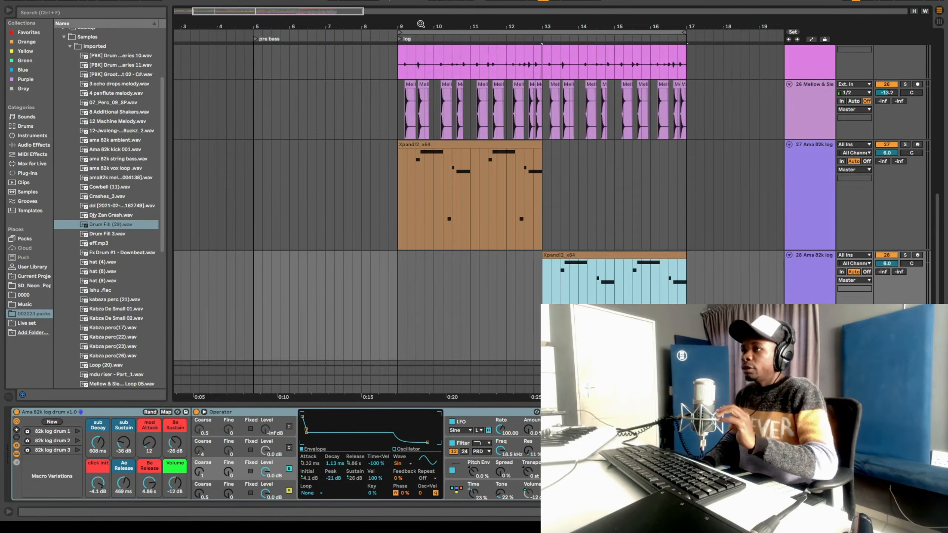
Zoom in on bars 9 to 11 and select the original Xpand!2 clip on the 27 Ama 82k log track
drag(421, 27, 421, 69)
scroll(533, 236, up, 4)
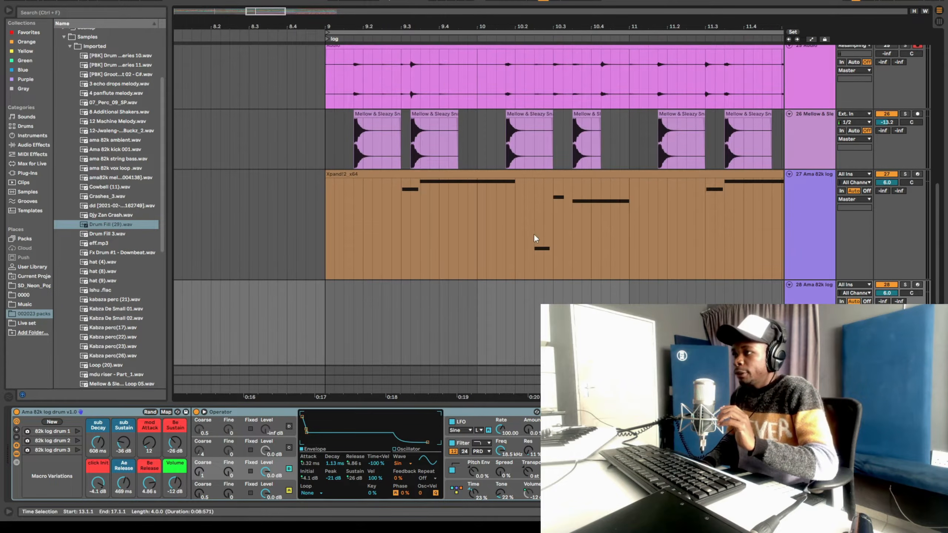
scroll(410, 239, up, 3)
scroll(425, 242, down, 2)
click(438, 234)
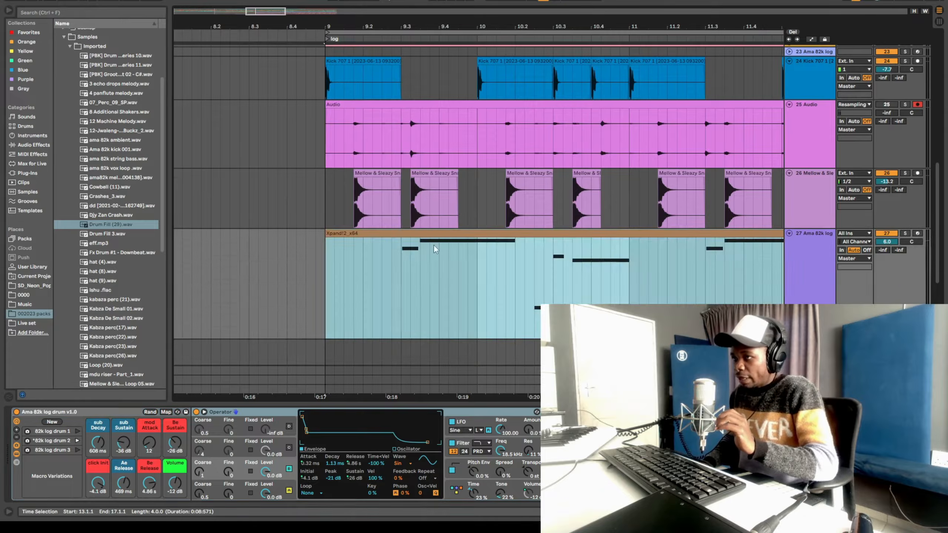
click(441, 234)
key(ctrl+d)
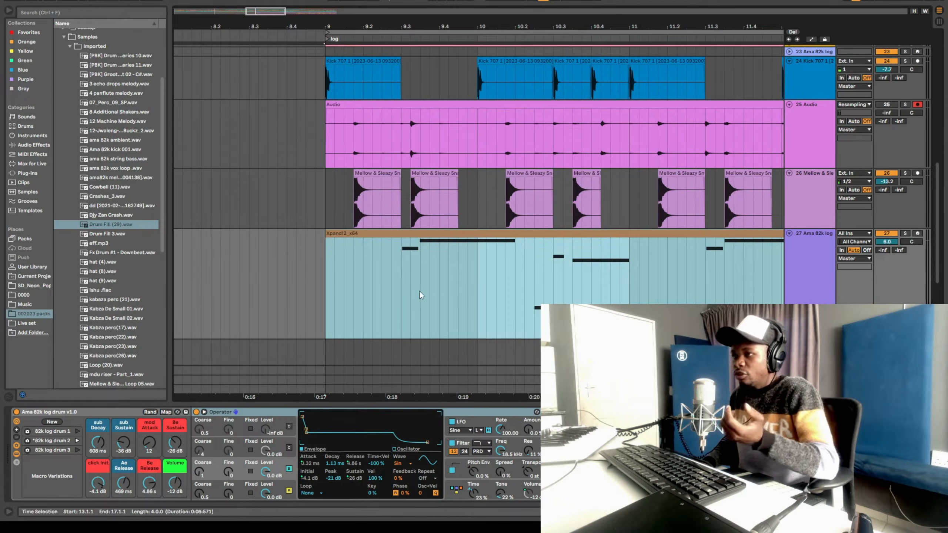
Open the Xpand!2 clip on the 27 Ama 82k log track in an enlarged note editor
click(399, 280)
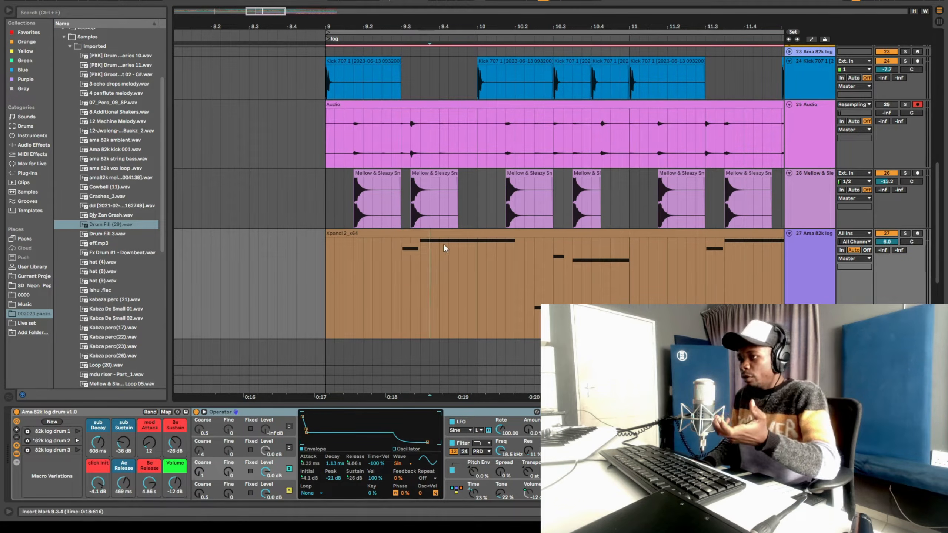
click(455, 233)
double_click(455, 233)
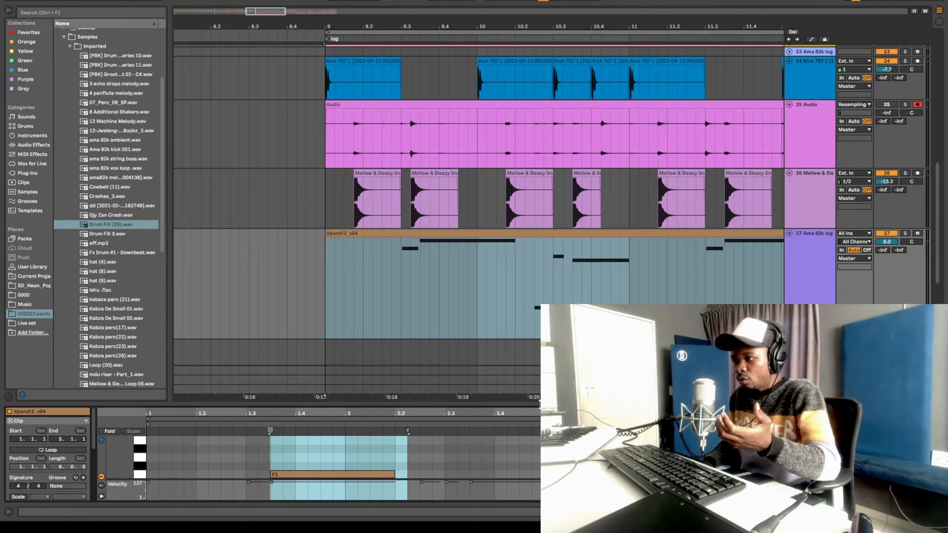
drag(465, 404, 470, 151)
click(563, 299)
click(612, 280)
click(587, 238)
drag(557, 181, 621, 305)
key(Delete)
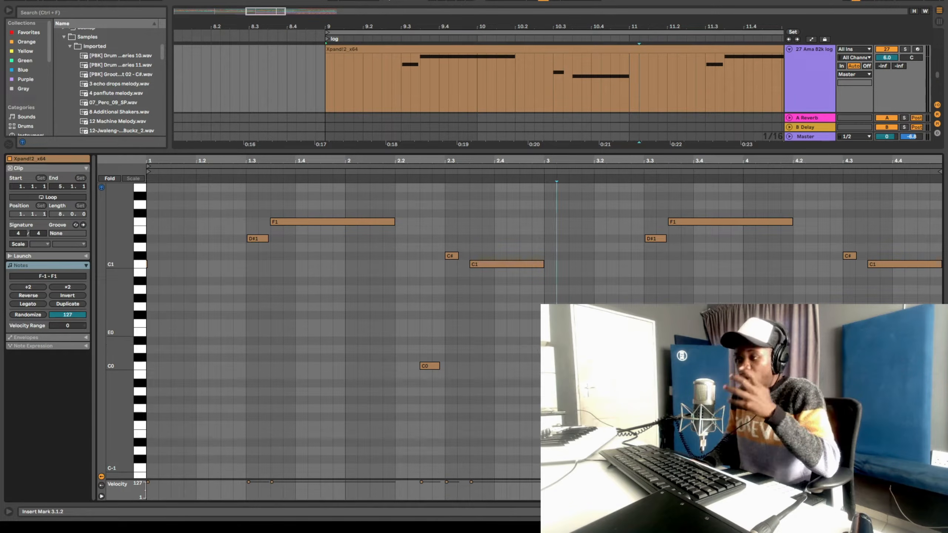
click(202, 324)
click(227, 323)
click(277, 323)
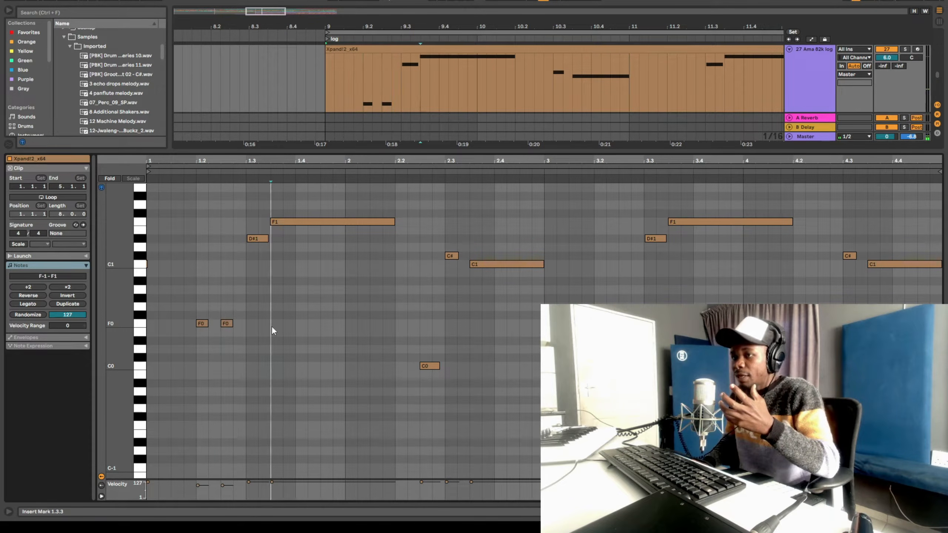
drag(354, 310, 206, 347)
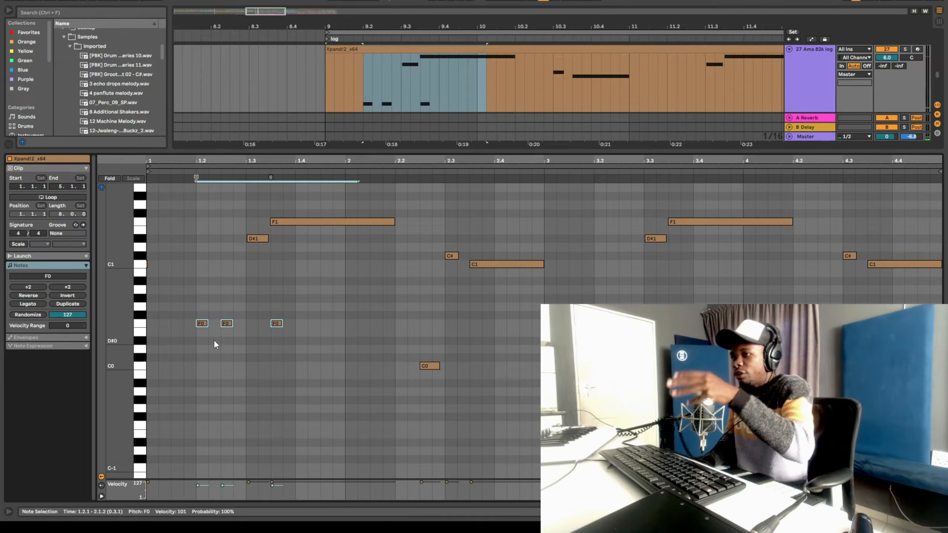
drag(332, 298, 172, 362)
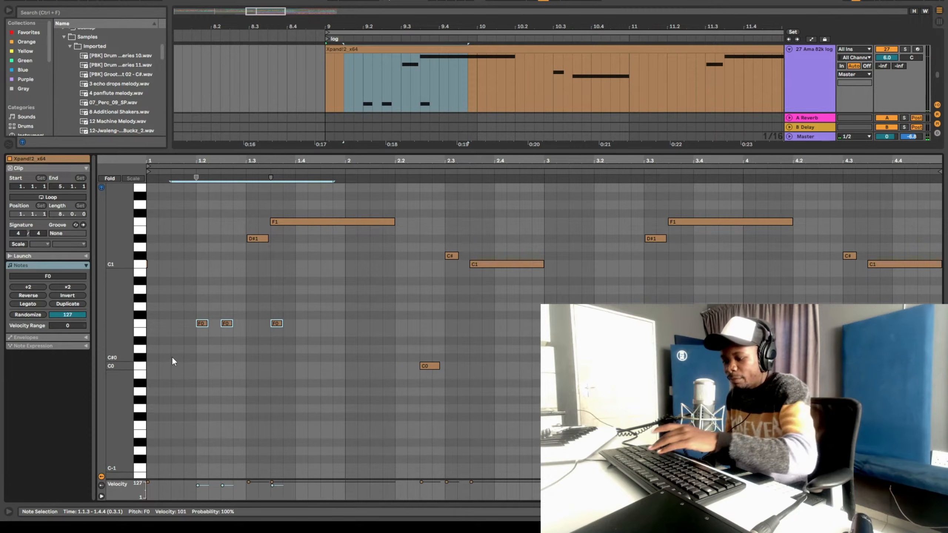
key(Delete)
Shrink the note editor and zoom out the arrangement to show the log drum clip across bars 9 to 12
scroll(262, 323, up, 3)
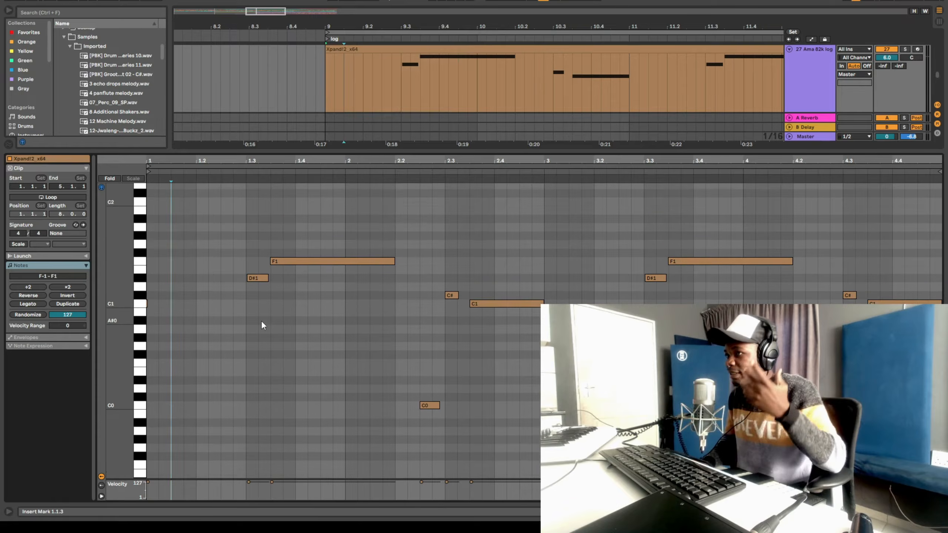
scroll(265, 326, up, 2)
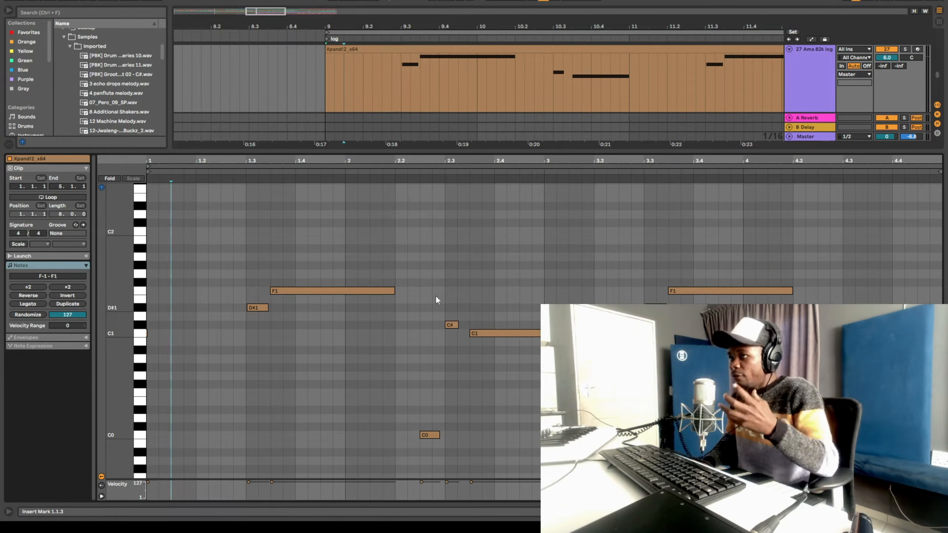
drag(517, 150, 516, 269)
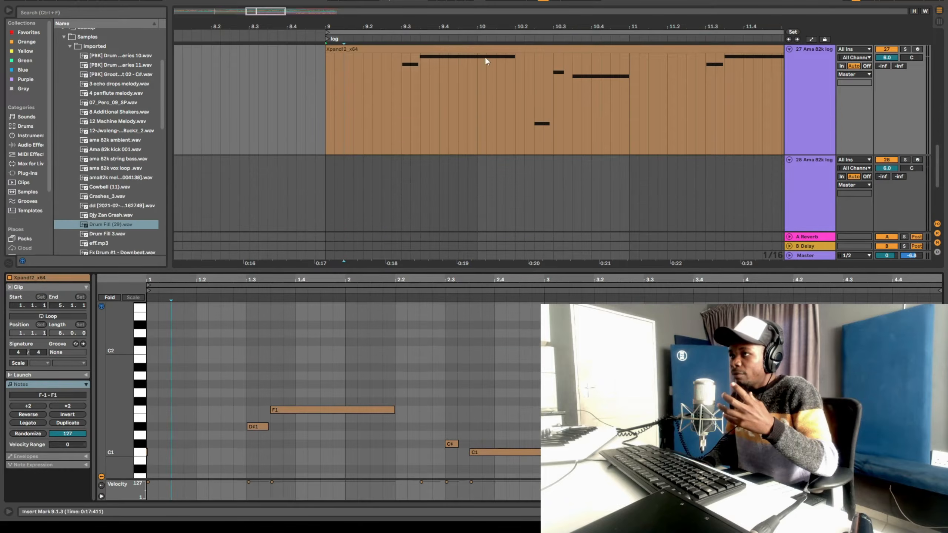
key(minus)
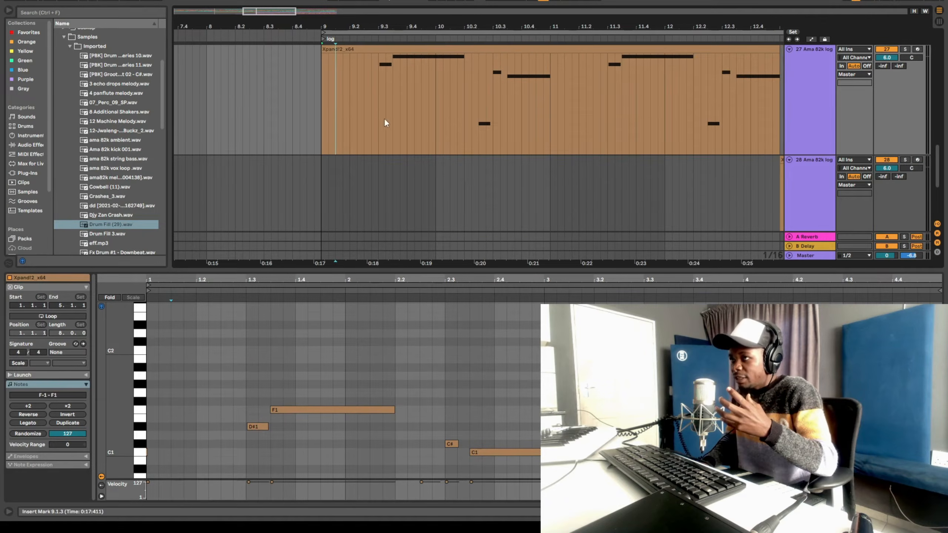
double_click(228, 375)
double_click(275, 366)
double_click(325, 367)
drag(385, 345, 197, 386)
key(Delete)
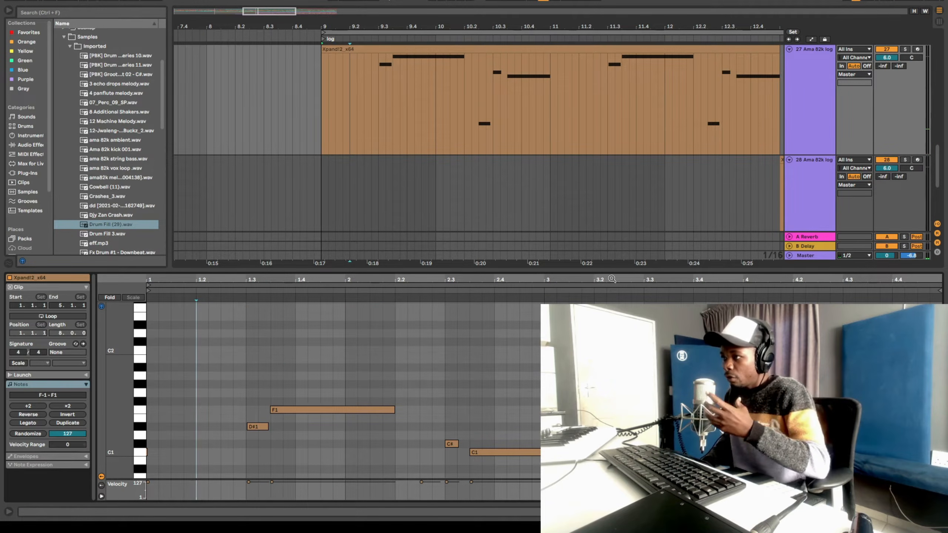
Play the log section from 9.1.1 with all the tracks, showing both log drum clips through bar 17
drag(625, 272, 625, 404)
scroll(555, 176, up, 3)
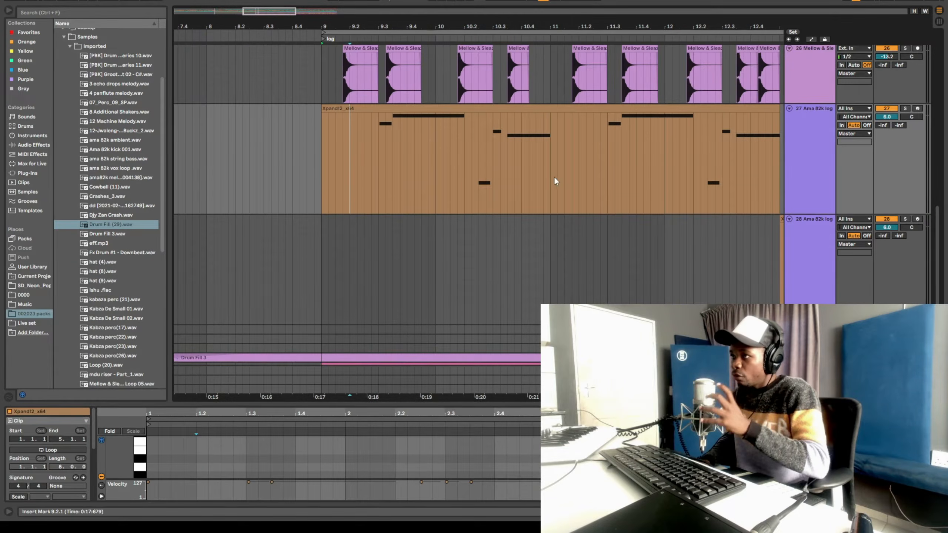
scroll(555, 206, up, 4)
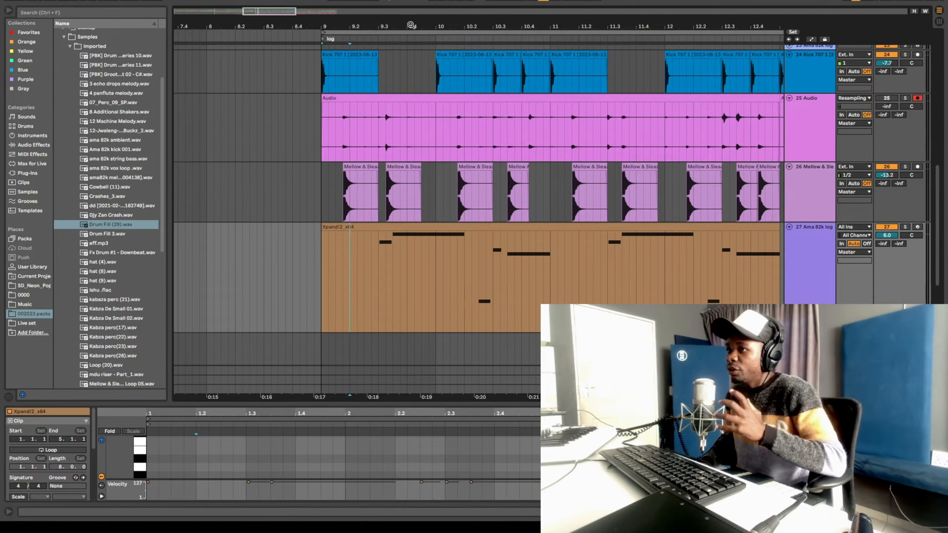
drag(414, 24, 398, 39)
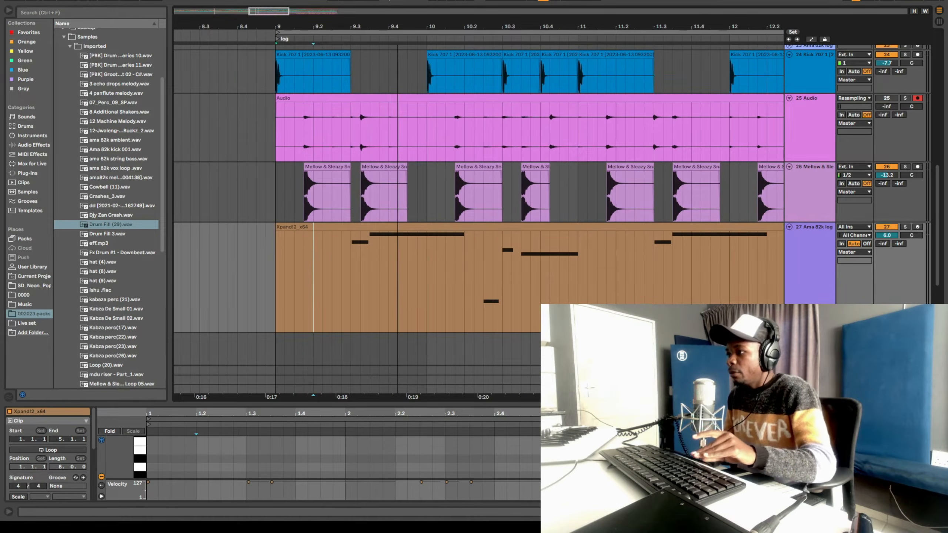
click(307, 227)
key(space)
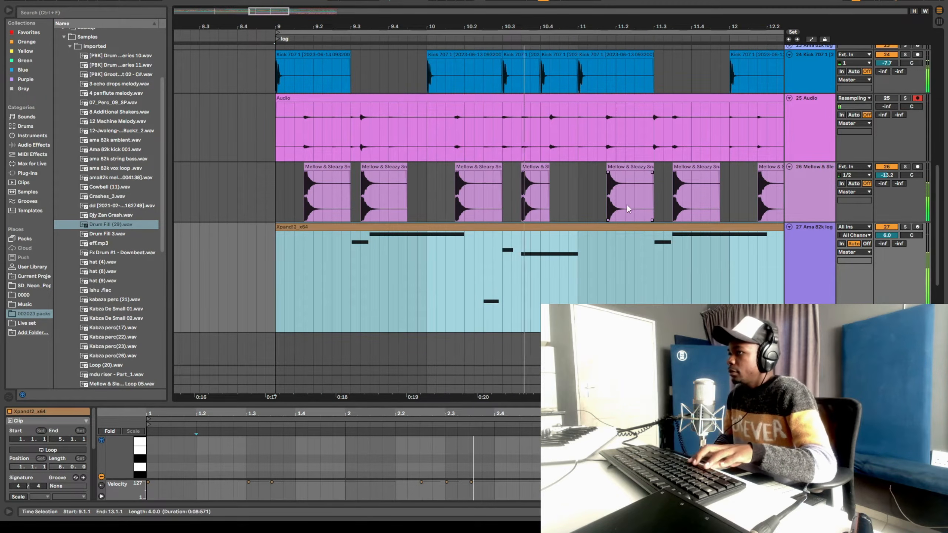
drag(731, 27, 513, 11)
scroll(611, 187, down, 2)
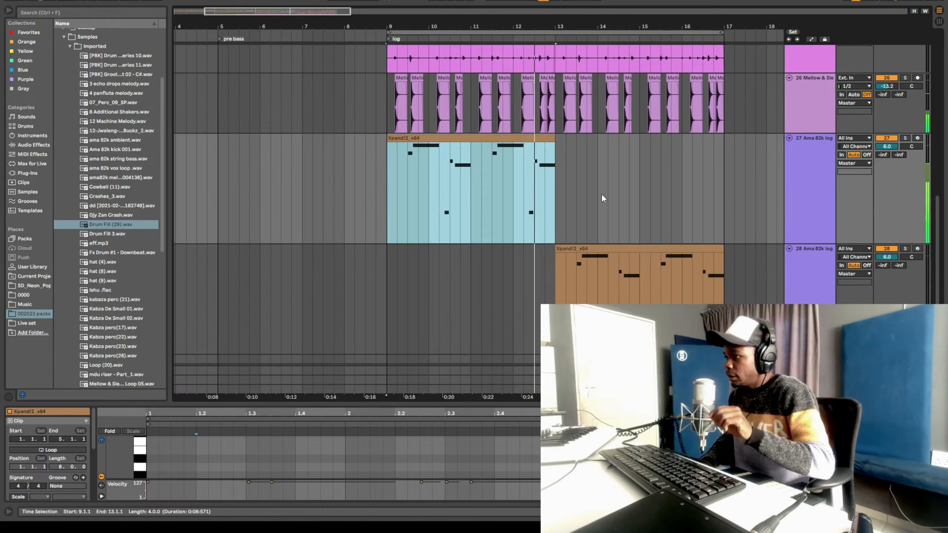
scroll(601, 197, down, 3)
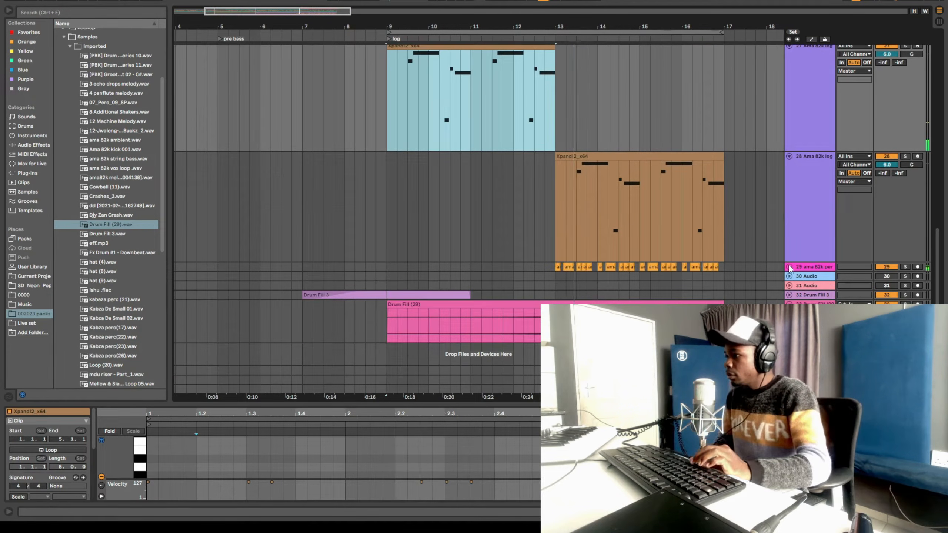
Unfold the 29 ama 82k perc track, set its volume to -1.3 while playing from bar 13, and select the track 28 clip
click(790, 268)
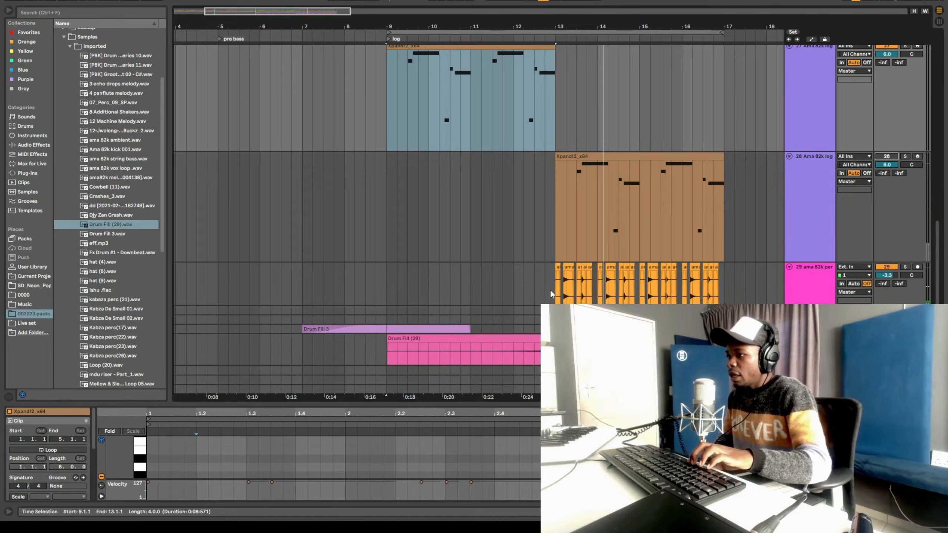
click(552, 290)
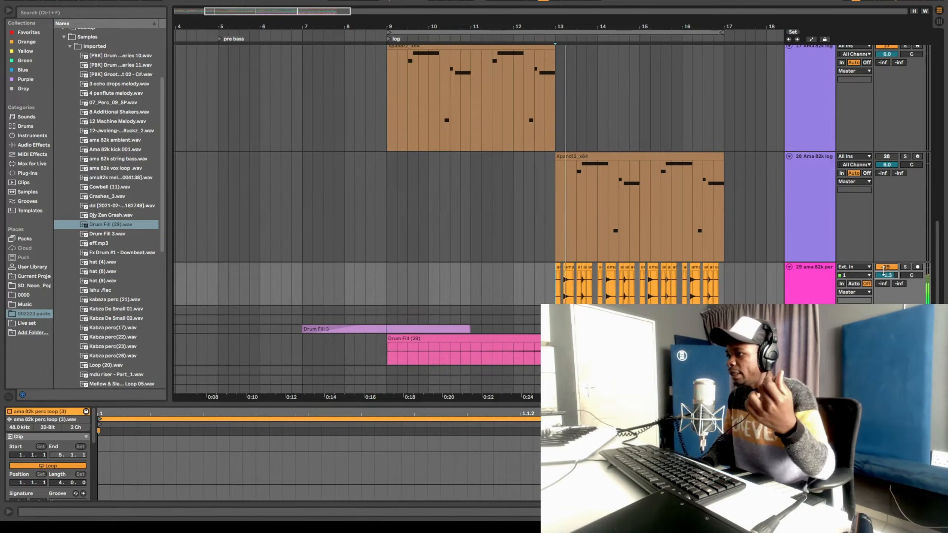
drag(558, 211, 587, 209)
shift+click(724, 199)
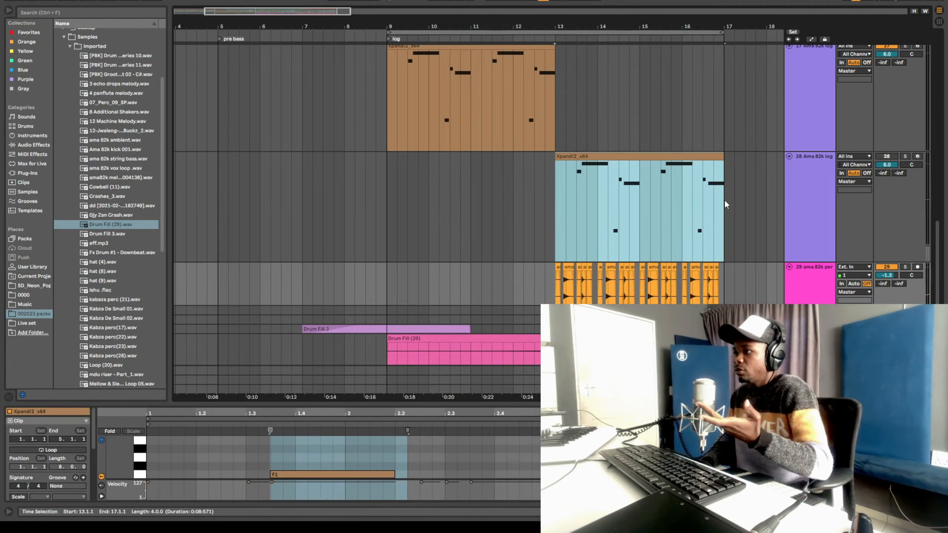
Solo the 27 Ama 82k log track and play it from 9.3.1 with its device chain shown
scroll(416, 141, up, 2)
click(406, 132)
key(space)
key(space)
click(905, 95)
key(space)
click(805, 124)
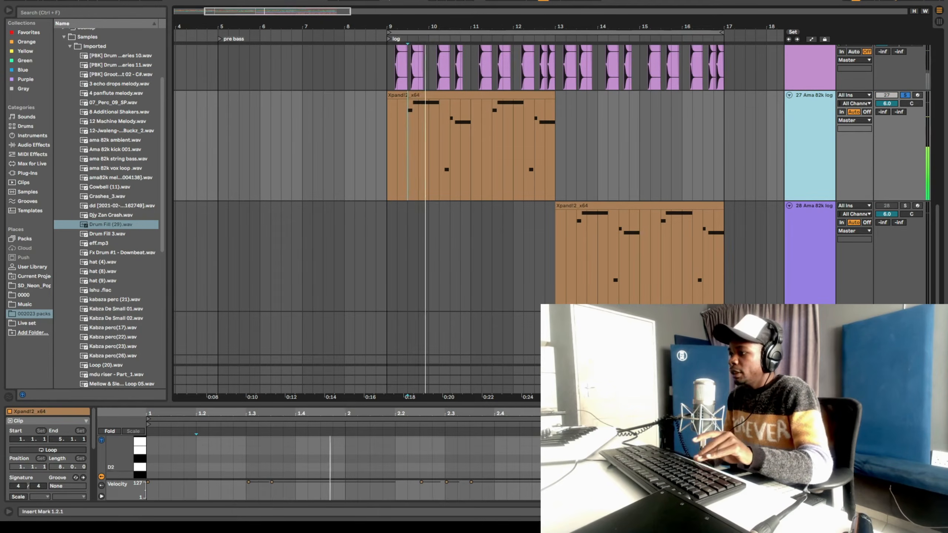
key(shift+Tab)
key(space)
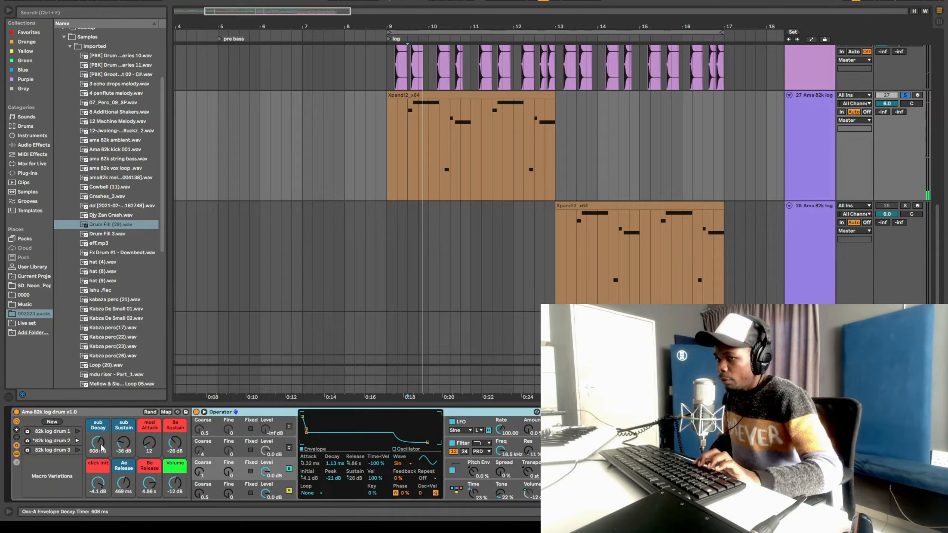
Set the log drum rack's Ae Release to 1.12 s, sub Decay to 1.88 s and sub Sustain to -25 dB while auditioning
drag(123, 483, 123, 477)
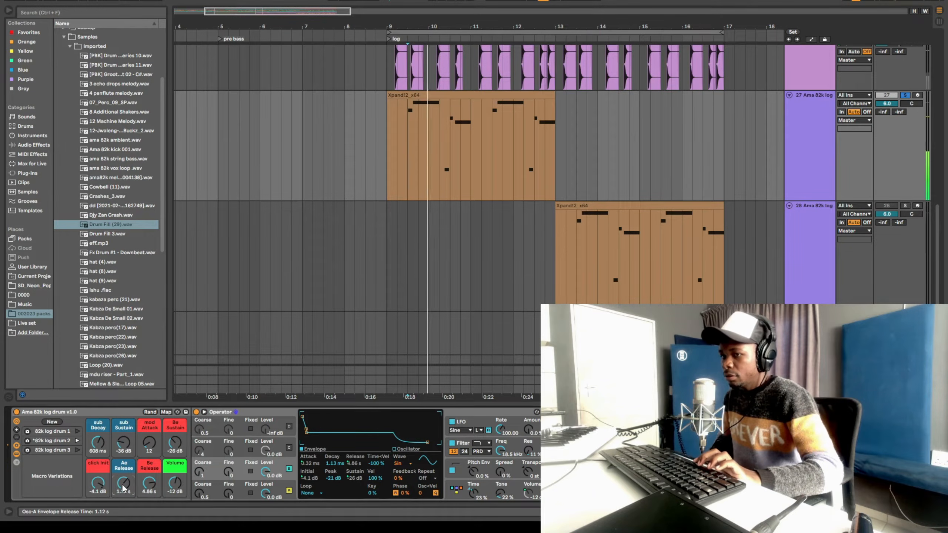
key(space)
mouse_move(98, 443)
mouse_down()
mouse_move(123, 443)
mouse_move(97, 440)
mouse_up()
key(space)
key(space)
key(space)
key(space)
Audition the log drum with the click init macro at 0.0 dB and set it to -6.0 dB
drag(97, 490, 97, 487)
key(space)
key(space)
key(space)
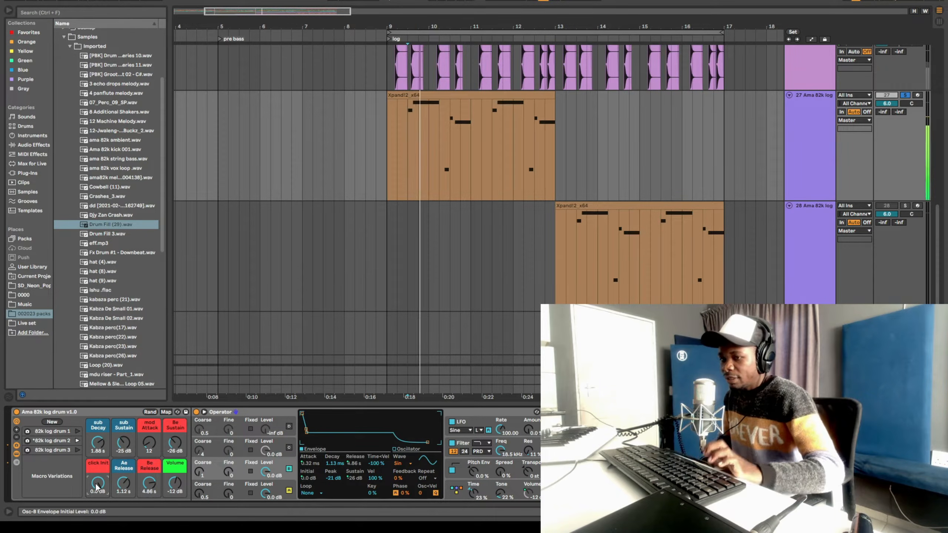
drag(96, 486, 99, 485)
key(space)
key(space)
key(space)
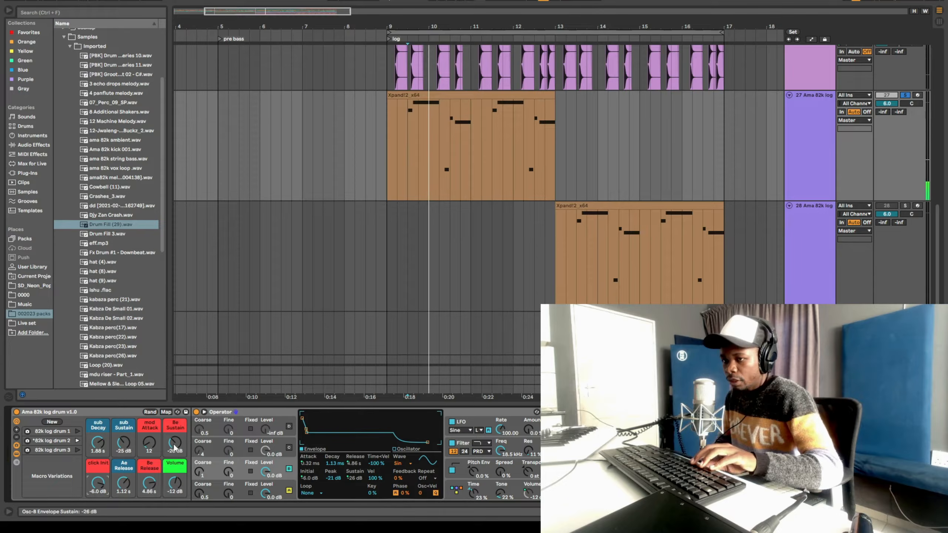
Compare the log drum's sound with the Be Sustain macro at -23 dB and at -26 dB
key(space)
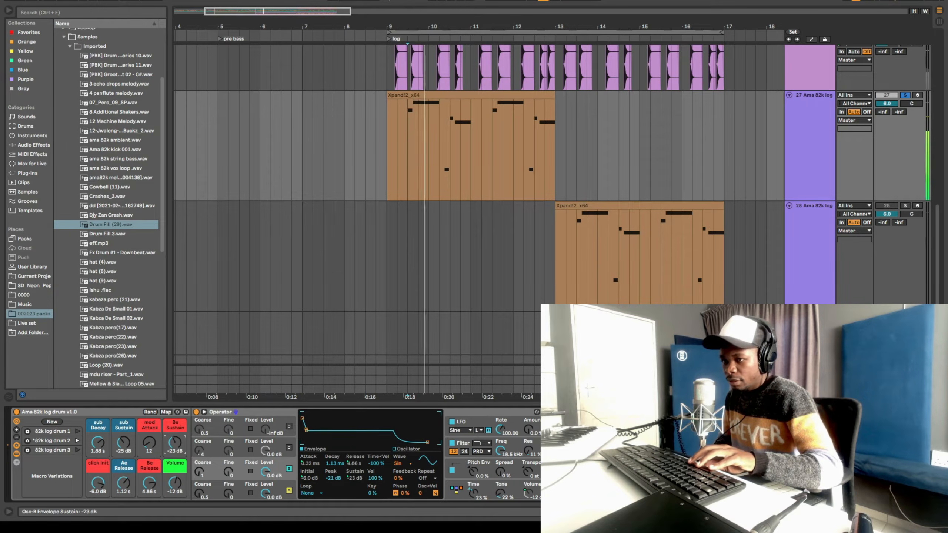
drag(173, 446, 173, 445)
key(space)
key(space)
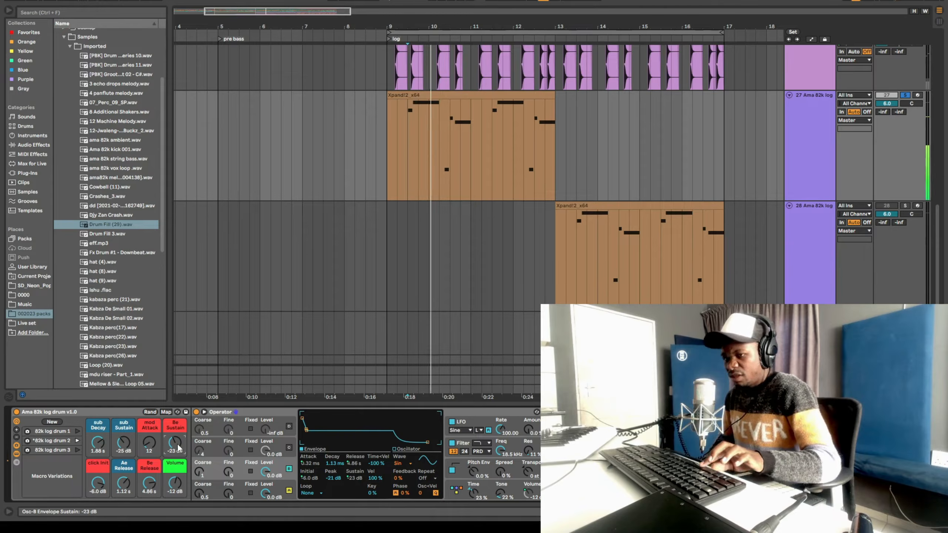
drag(172, 442, 164, 448)
key(space)
key(space)
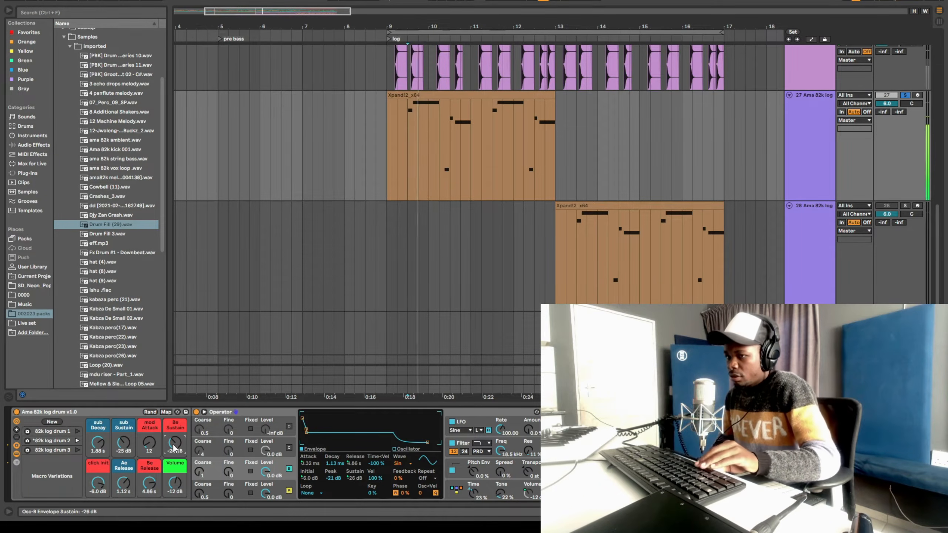
key(space)
key(space)
drag(170, 450, 169, 453)
key(space)
key(space)
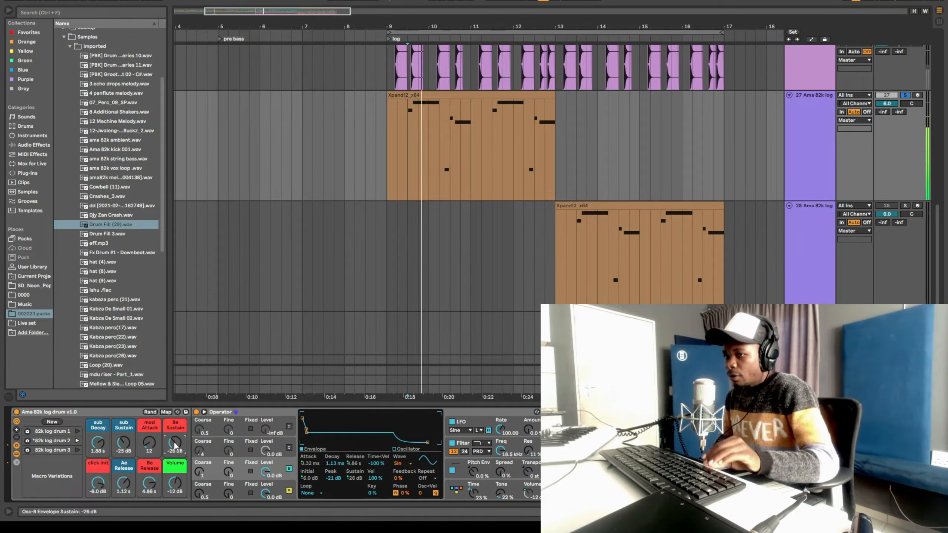
Show the Be Sustain macro's automation on the 27 Ama 82k log track, focused on bars 9 to 11
right_click(174, 444)
click(211, 295)
key(space)
key(space)
drag(416, 30, 415, 86)
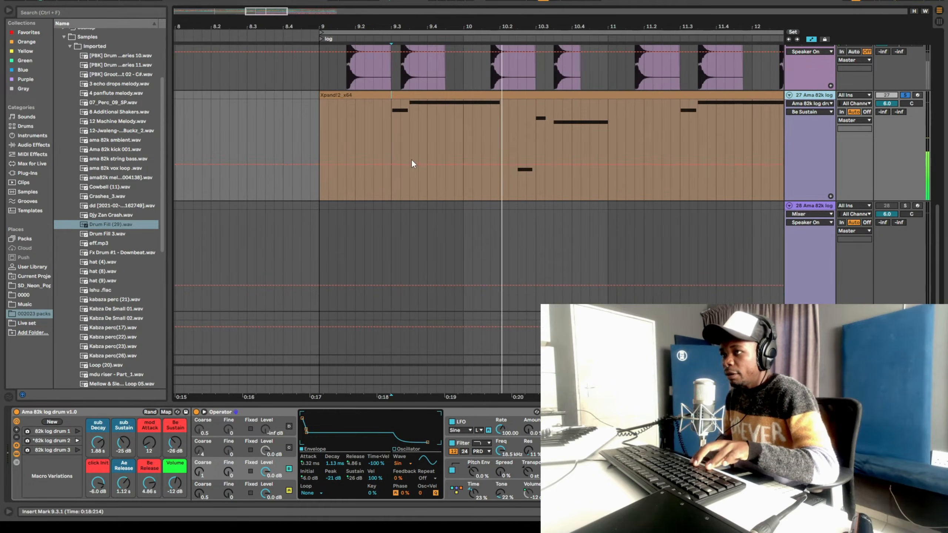
Draw a rising Be Sustain automation ramp under the long F1 note that crosses from bar 9 into bar 10
click(411, 163)
click(501, 164)
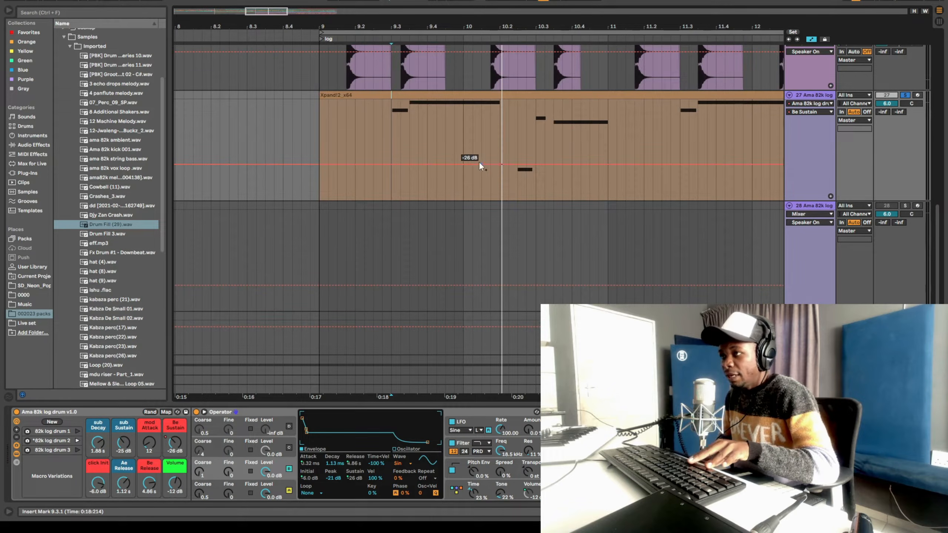
drag(428, 165, 500, 153)
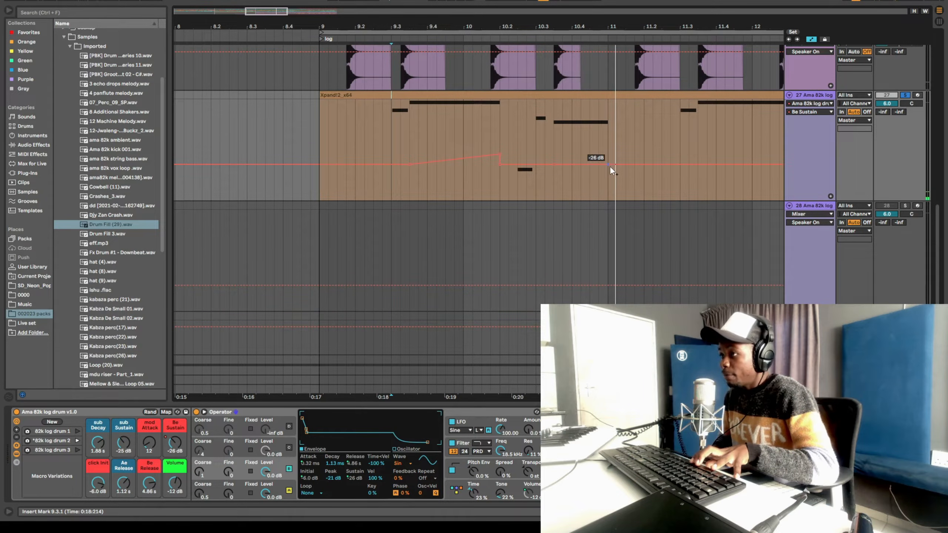
Draw a second Be Sustain ramp up to about -19 dB under the long C1 note ending at bar 11, and audition it
drag(600, 165, 607, 149)
key(space)
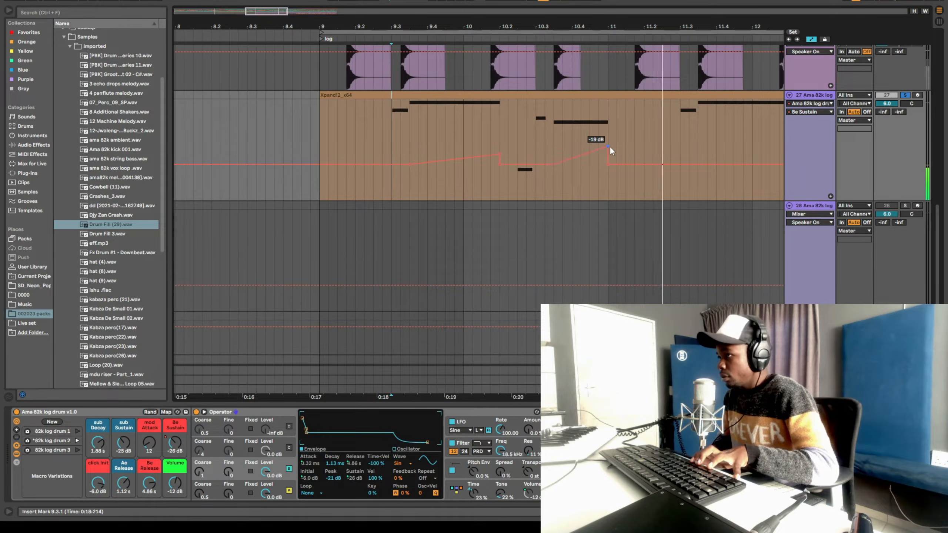
drag(609, 146, 609, 149)
key(space)
key(space)
Raise the Be Sustain automation to -20 dB at 11.3.1 under the short D#1 note and play from there
drag(566, 24, 483, 8)
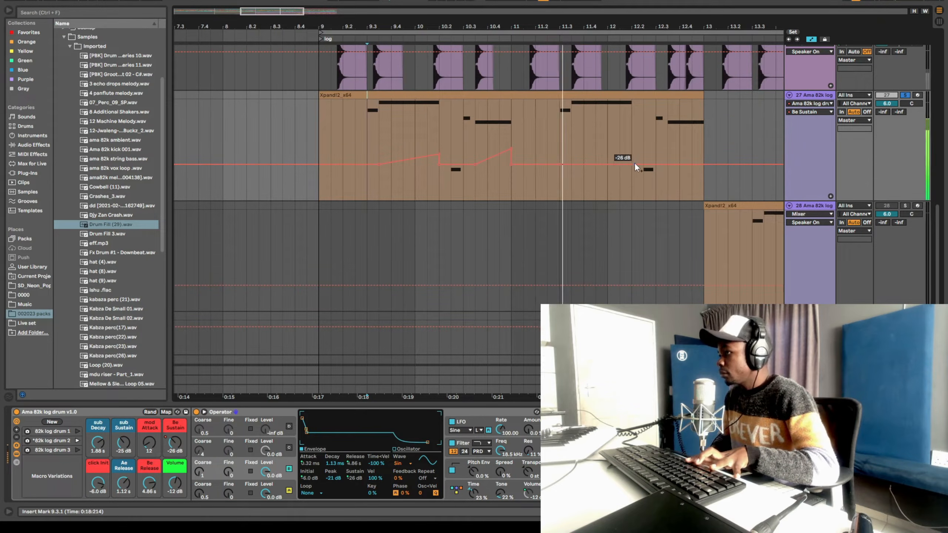
drag(566, 164, 559, 149)
key(space)
click(556, 131)
key(space)
key(space)
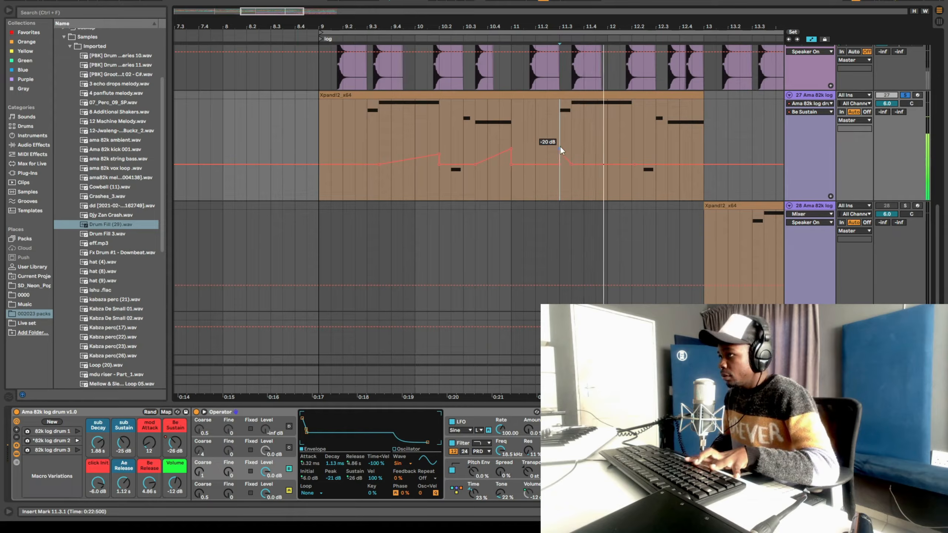
Draw a rising Be Sustain ramp under the long F1 note that crosses from bar 11 into bar 12, and return the insert mark to 9.1.1
drag(620, 164, 632, 150)
key(space)
key(space)
drag(632, 164, 628, 154)
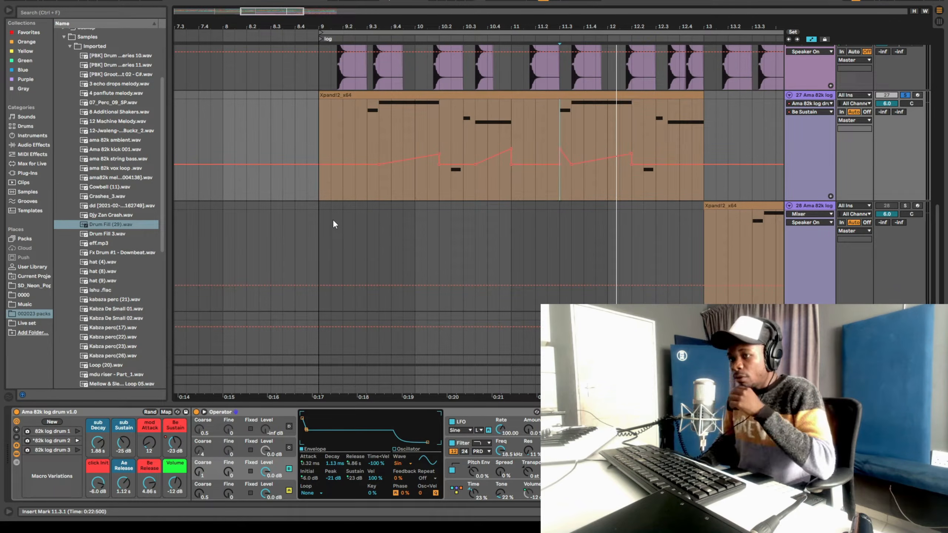
key(space)
click(326, 118)
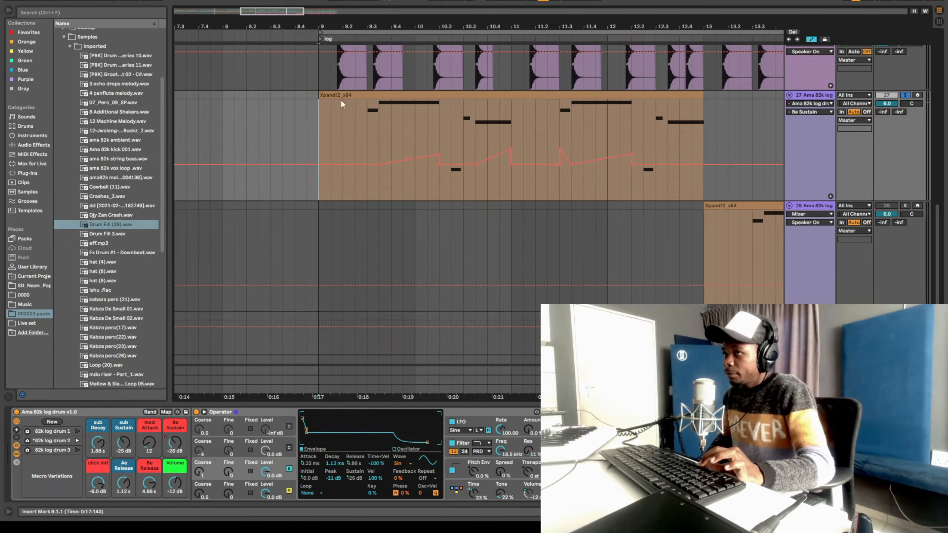
Audition the log drum clip on the 27 Ama 82k log track with its Be Sustain automation, focusing on bars 10 to 13
drag(451, 28, 441, 12)
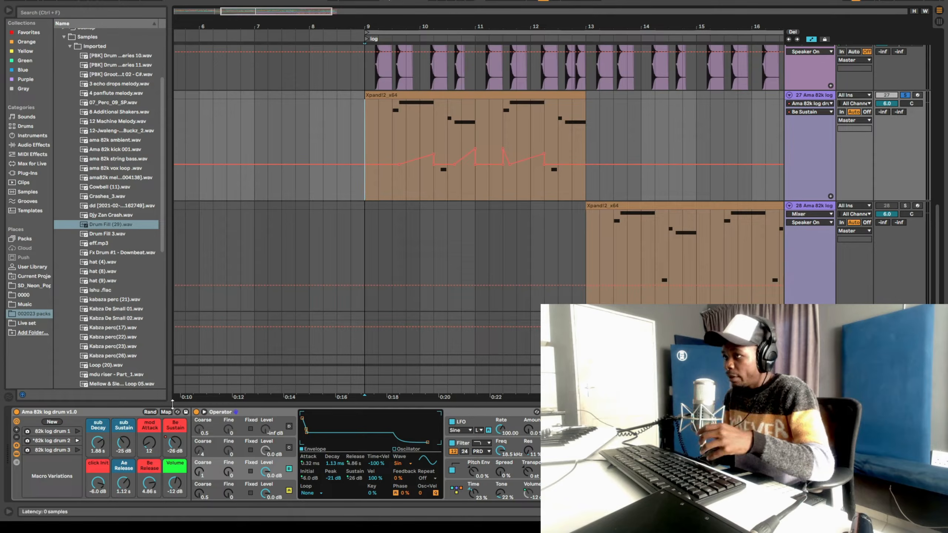
drag(454, 25, 436, 21)
drag(527, 32, 491, 60)
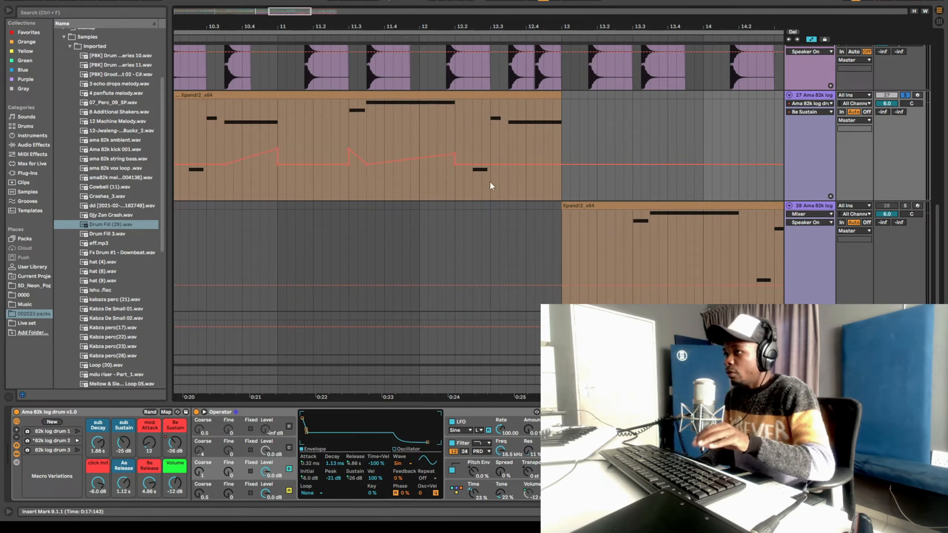
click(411, 95)
key(space)
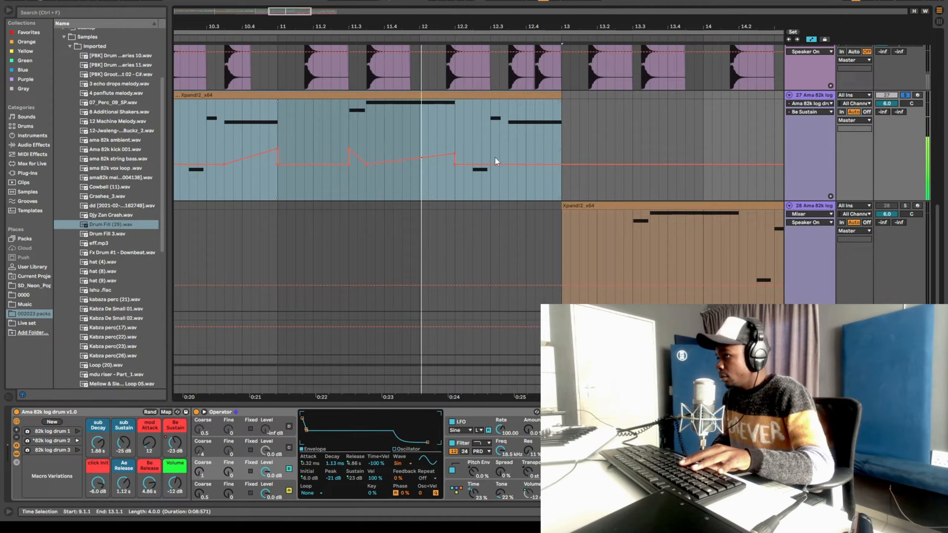
key(space)
Raise the Be Sustain automation to a high peak at the start of the short low note after 12.2, and audition it from 12.2.1
drag(476, 165, 472, 133)
click(466, 110)
key(space)
click(457, 116)
key(space)
key(space)
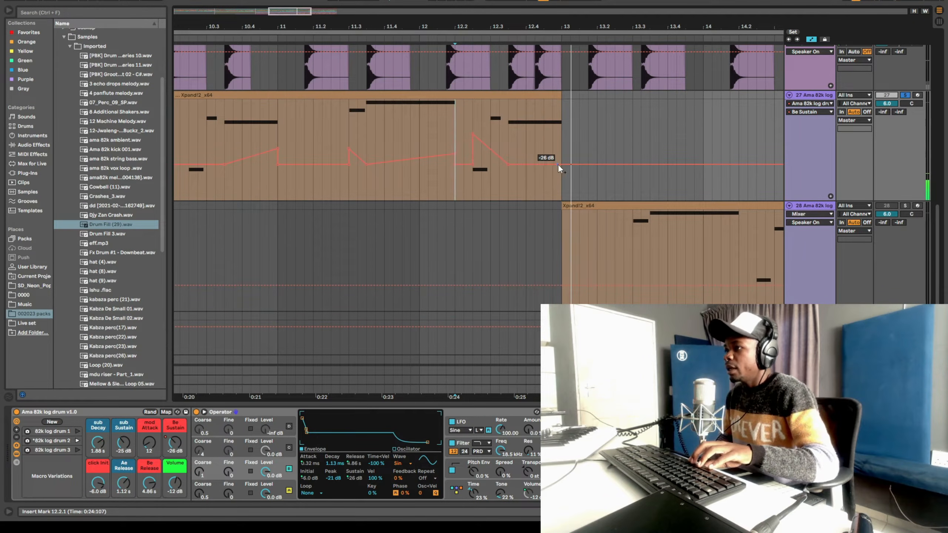
Add a Be Sustain peak that falls away under the last long C1 note before bar 13, and audition it
drag(523, 165, 508, 151)
key(space)
key(space)
key(space)
Play the log section from 9.1.1 with the log drum unsoloed to hear the automation against the other tracks
drag(433, 25, 522, 11)
click(245, 144)
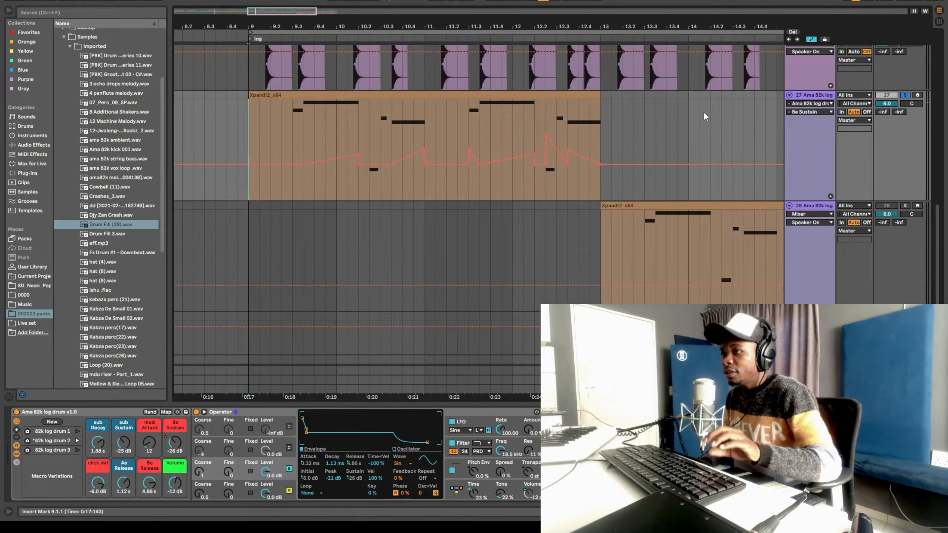
key(space)
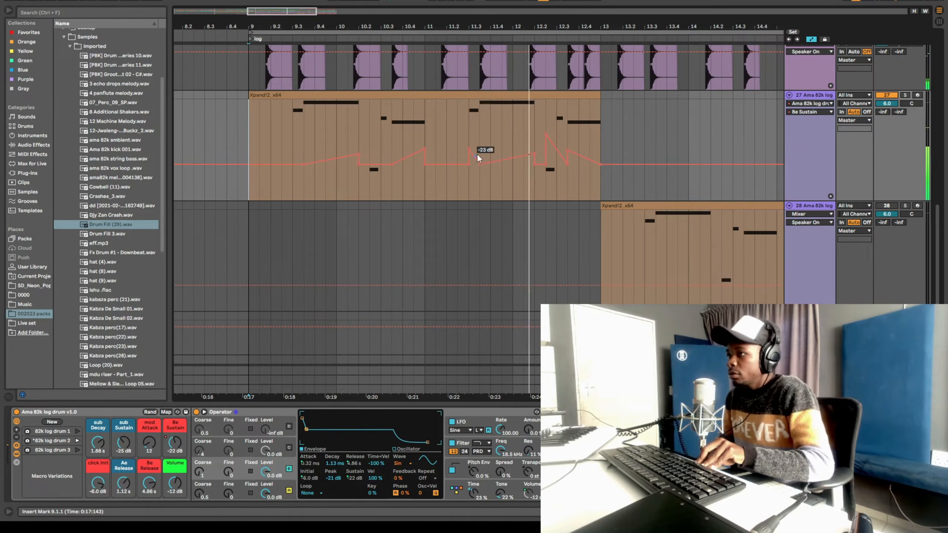
key(space)
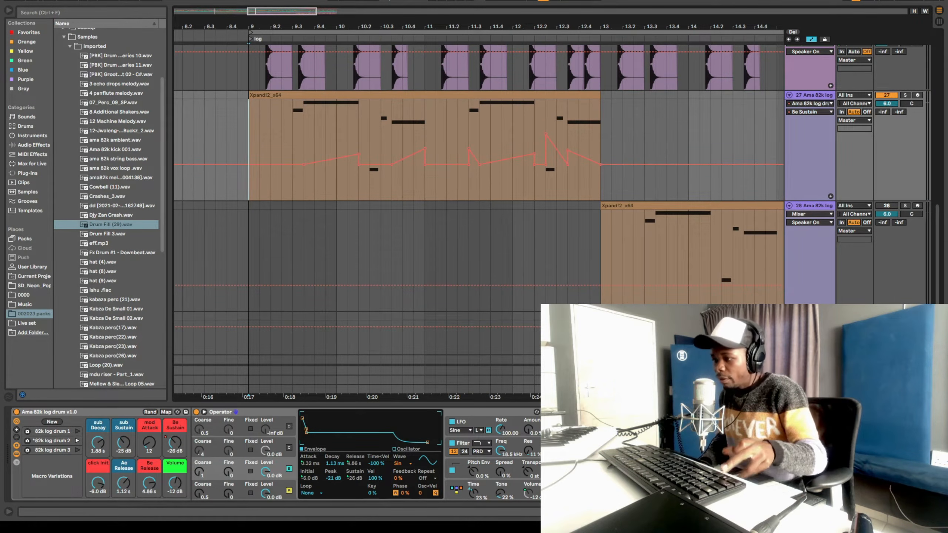
Switch to Revelator IO 24, mute Channel 1 and return to Ableton Live
key(super)
click(648, 509)
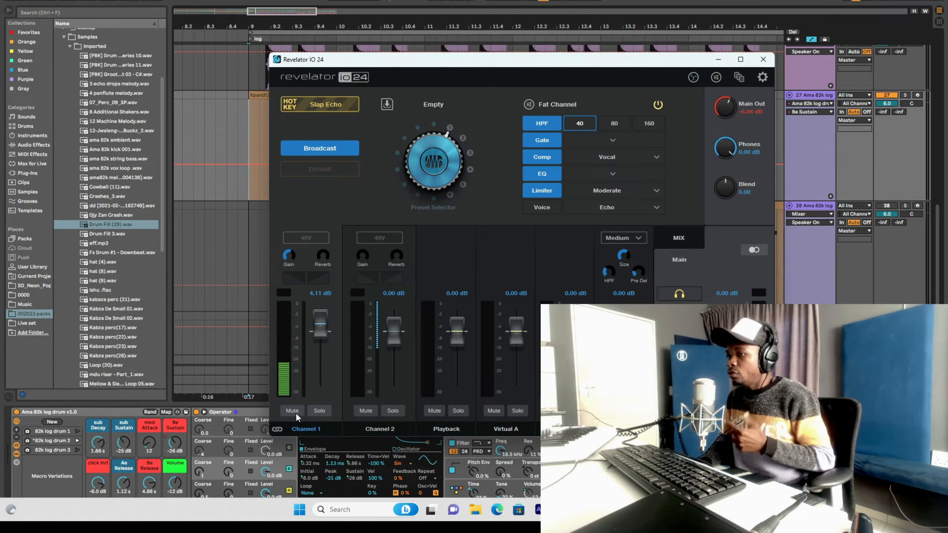
click(294, 410)
key(alt+Tab)
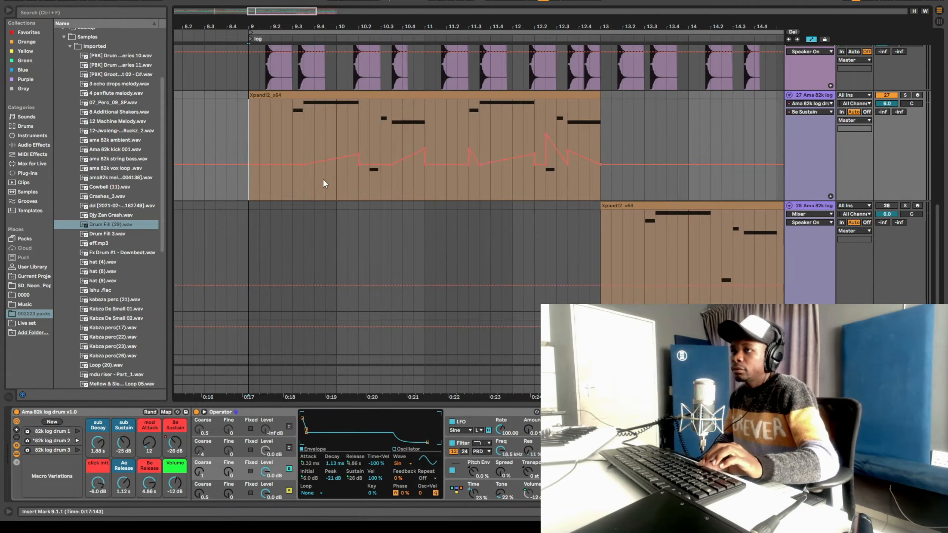
Play the log section and lower the 27 Ama 82k log track's volume to 1.9 dB
key(space)
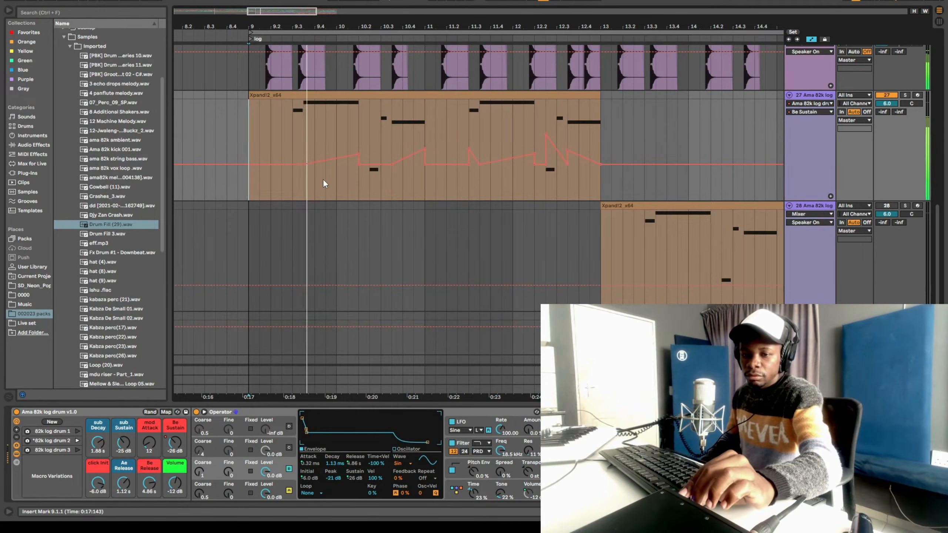
drag(898, 104, 899, 106)
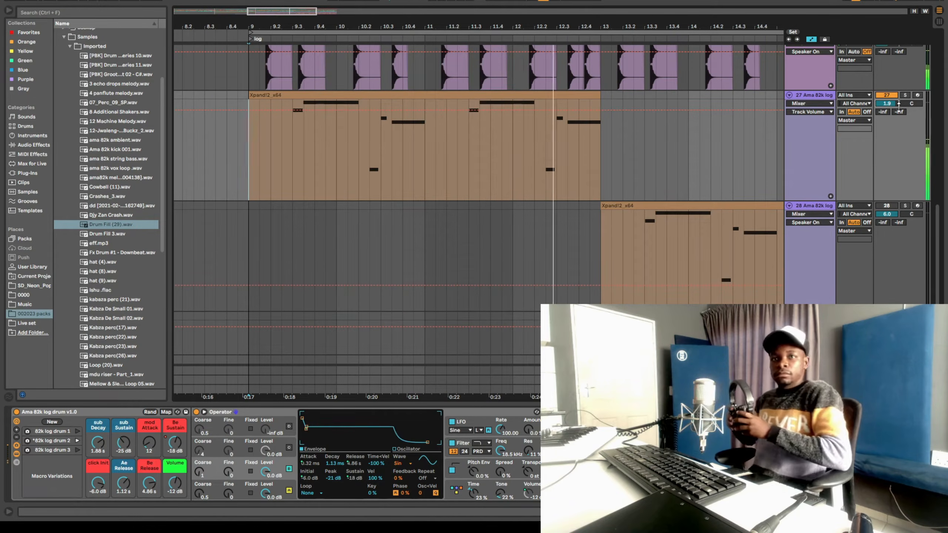
key(space)
key(space)
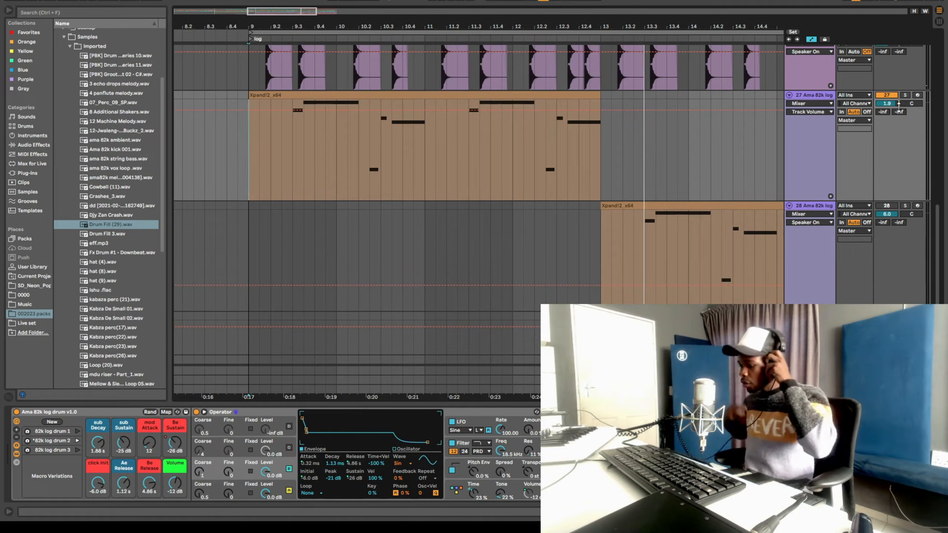
Switch to Revelator IO 24, unmute Channel 1 and return to Ableton Live
key(super)
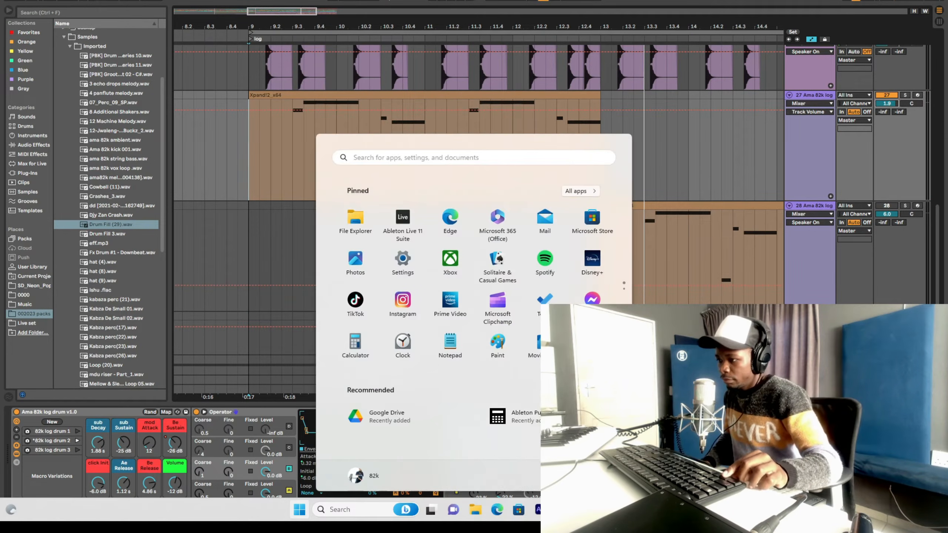
click(627, 510)
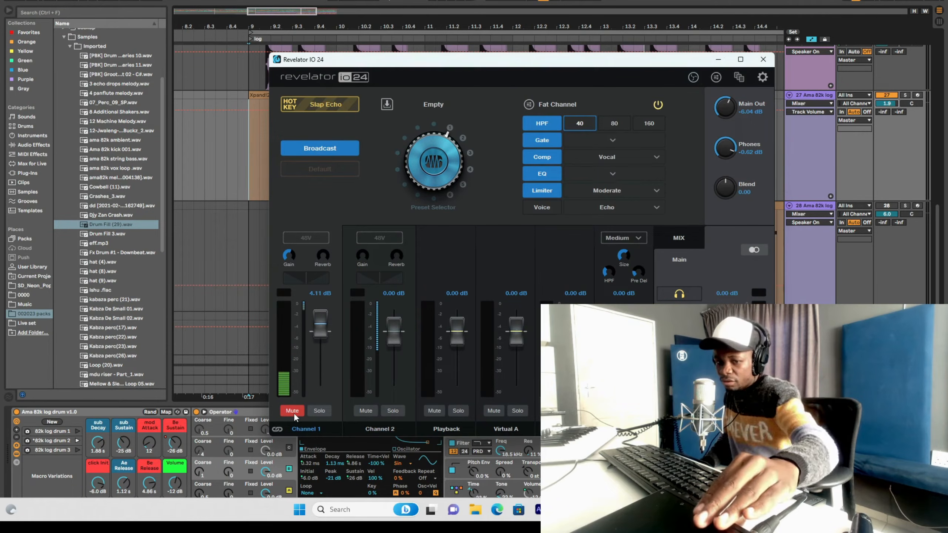
click(294, 414)
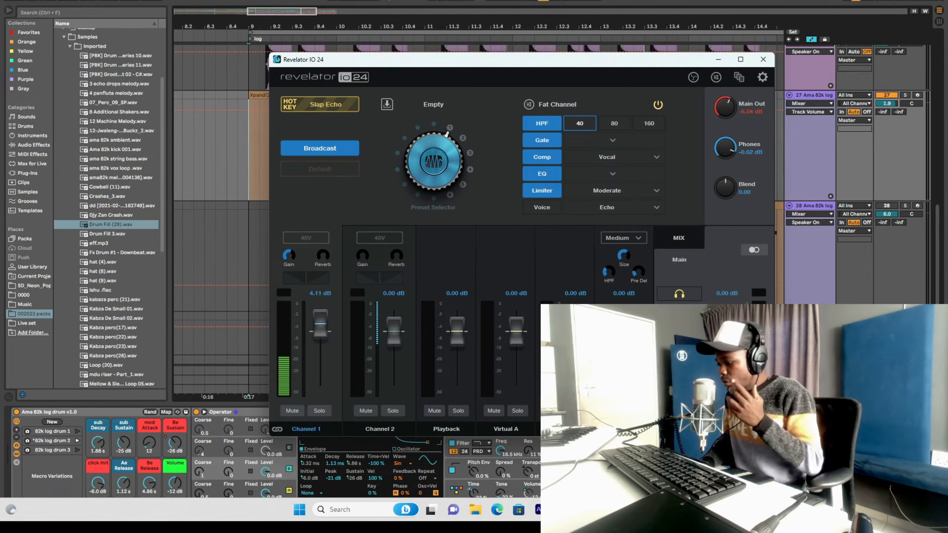
key(alt+Tab)
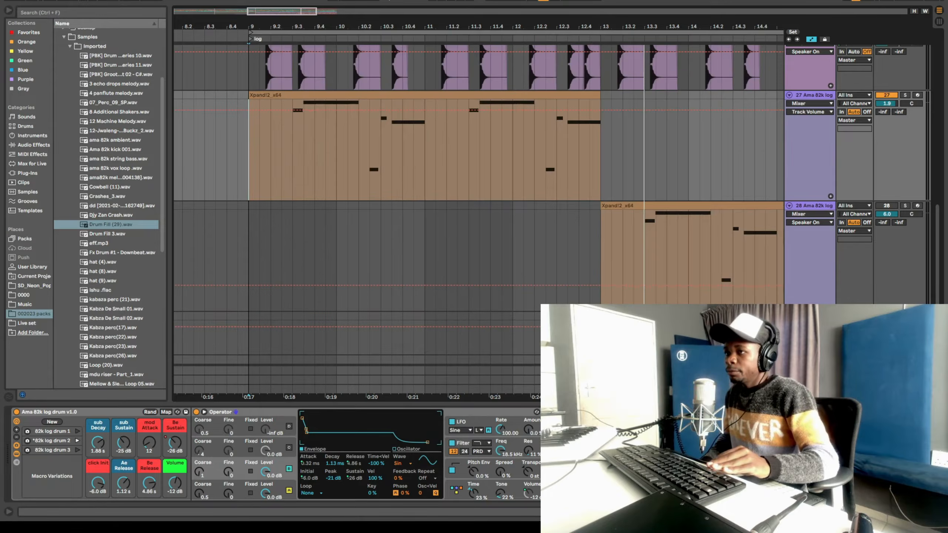
Select bars 9 to 13 of the log drum clip on track 27 and fold the 25 Audio track
drag(622, 28, 495, 4)
drag(338, 159, 488, 118)
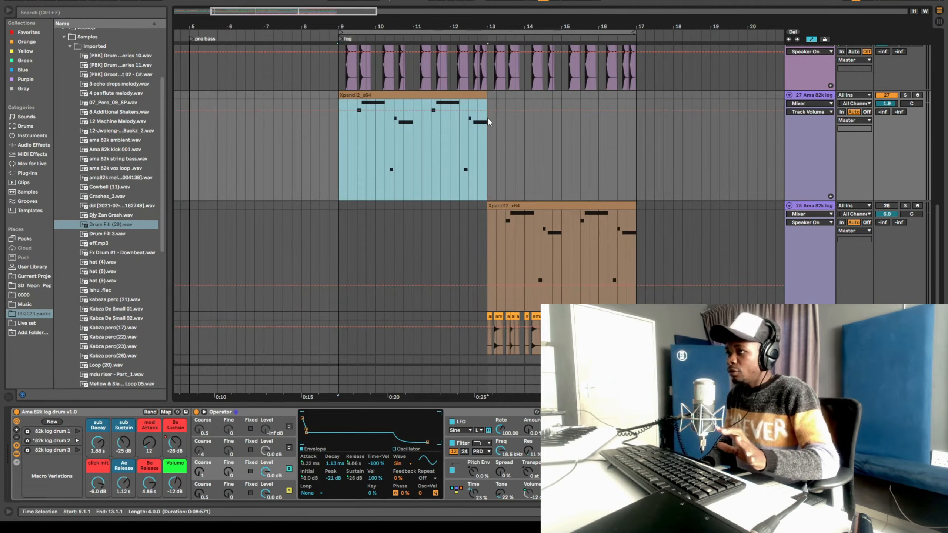
scroll(343, 215, up, 6)
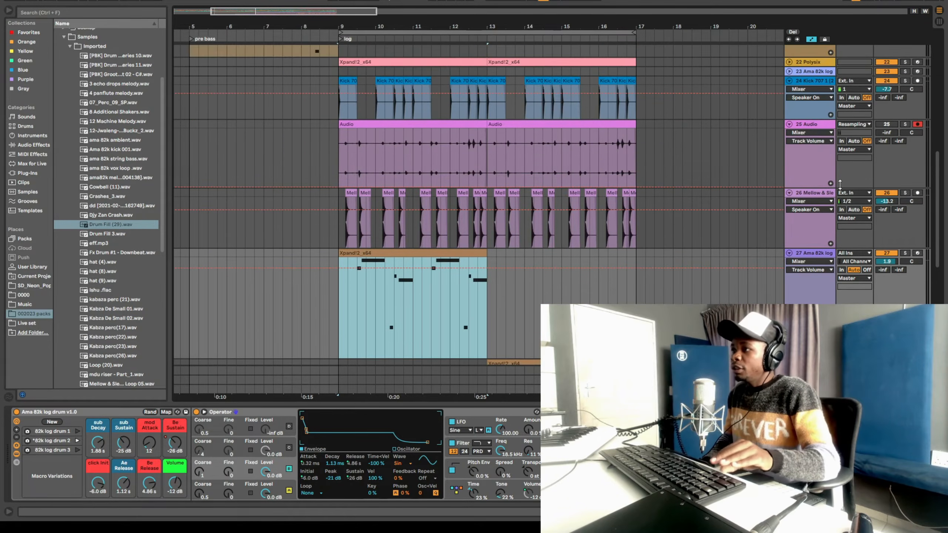
click(790, 124)
click(789, 86)
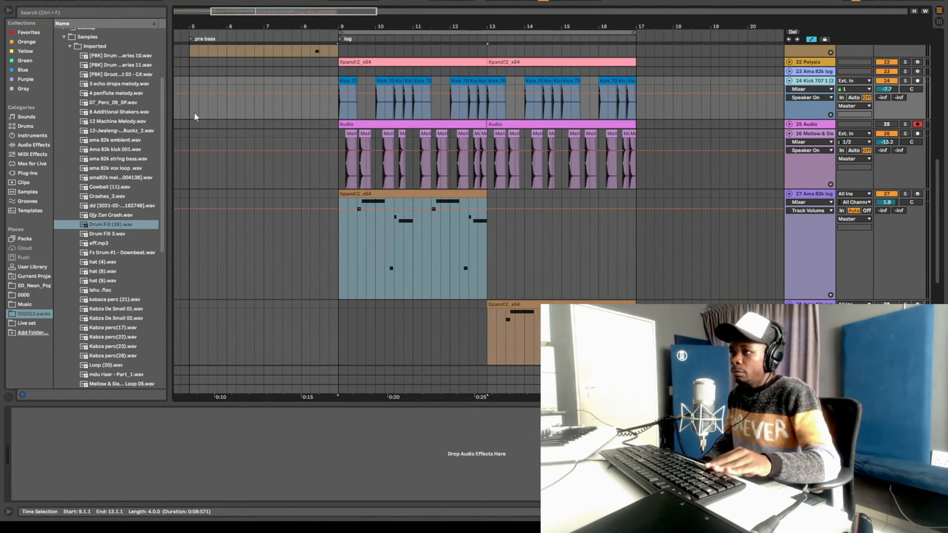
Hide the arrangement's automation and play from 7.2.1 through the end of the pre bass into the log section
scroll(282, 177, up, 4)
click(276, 172)
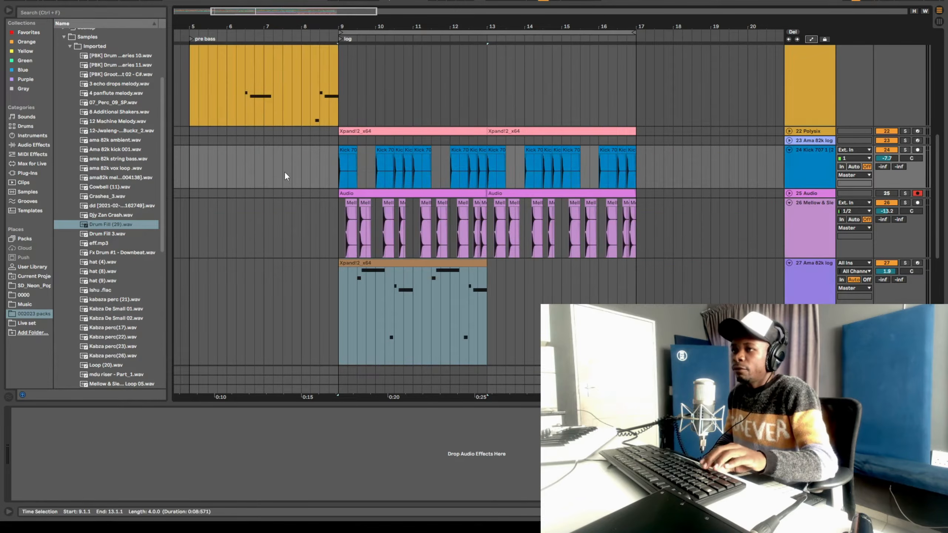
scroll(339, 172, up, 3)
scroll(706, 203, down, 8)
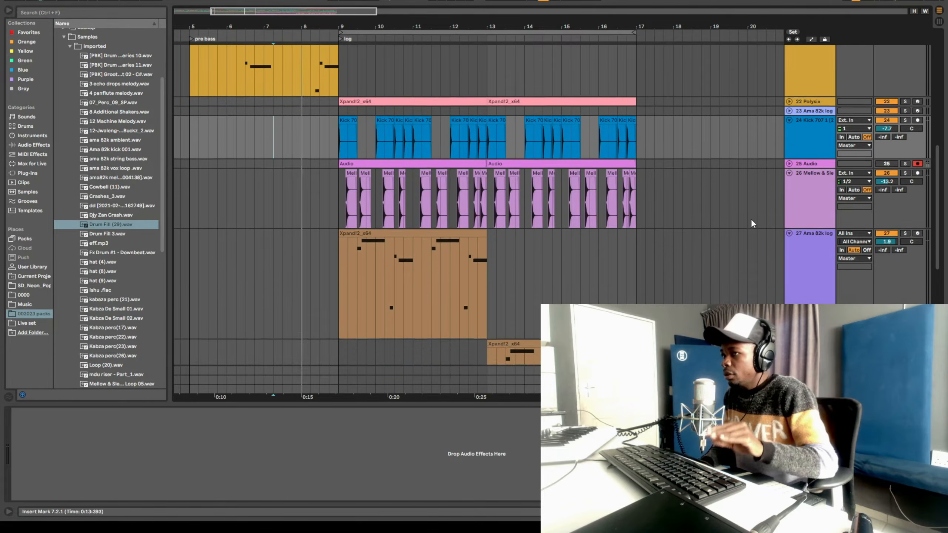
click(888, 215)
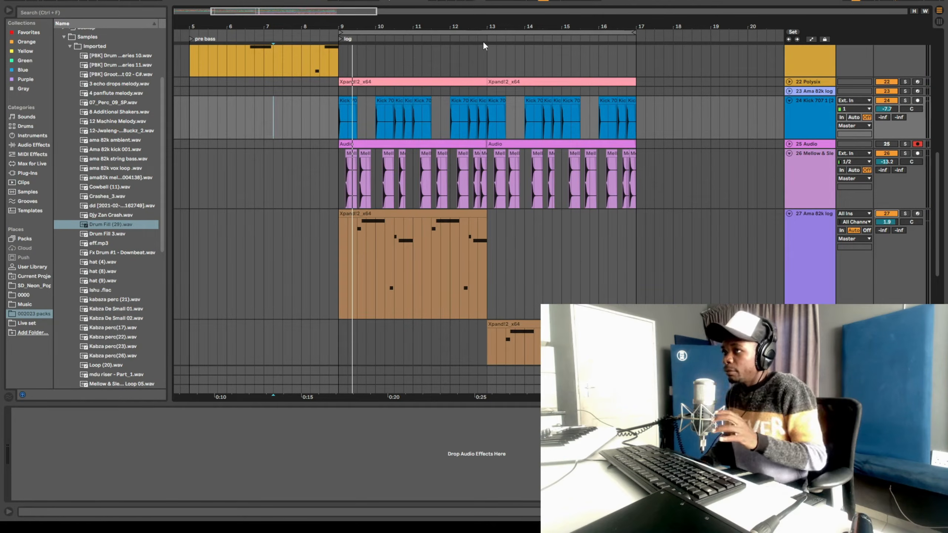
Add a locator at 13.1.1 named "log p2"
right_click(497, 38)
click(514, 64)
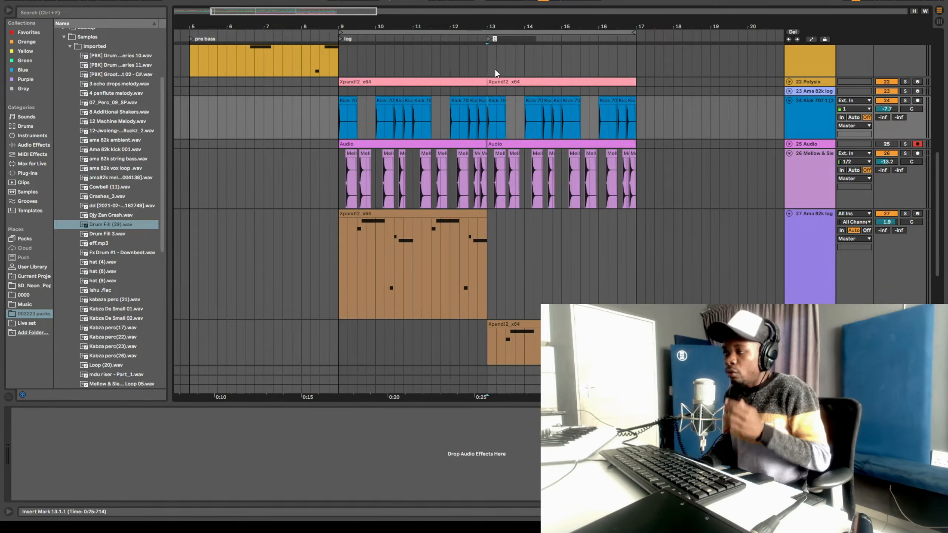
text(log p2)
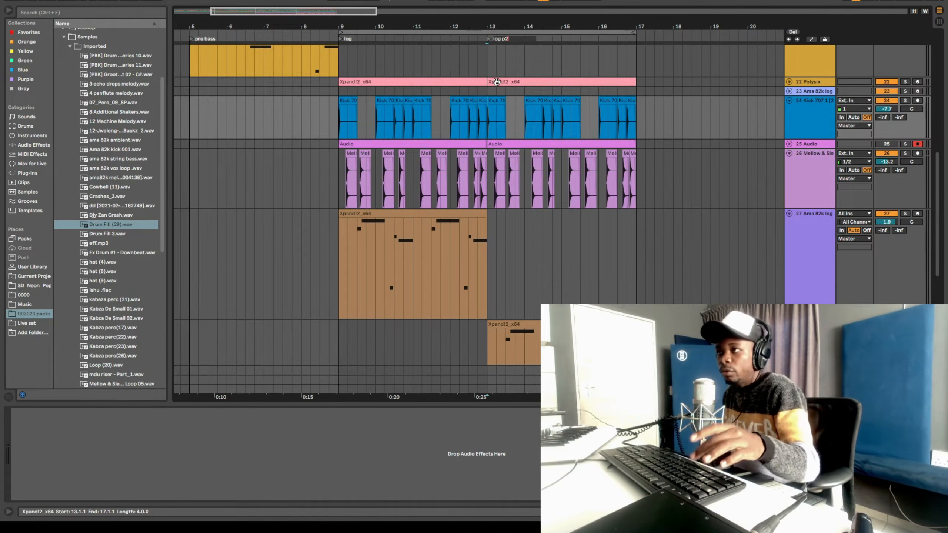
key(Return)
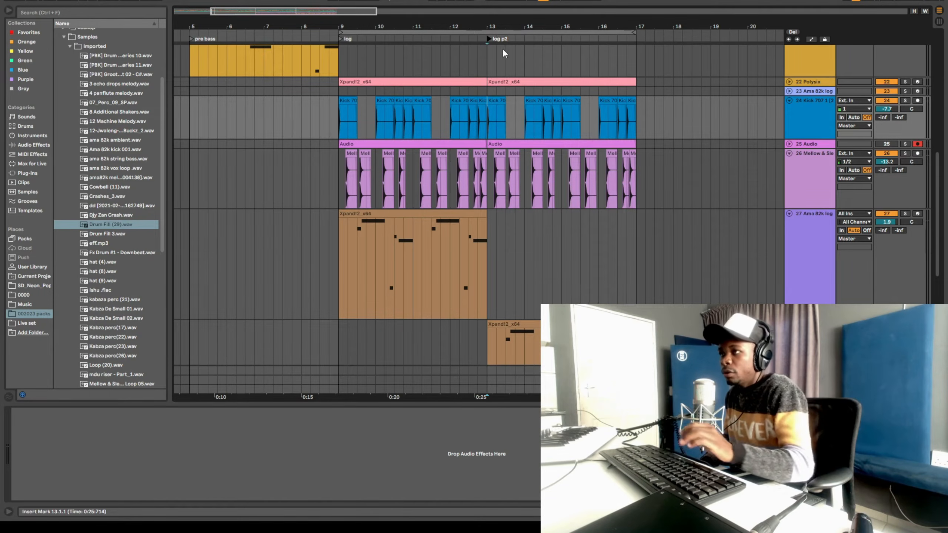
Select the log drum clip spanning bars 9 to 13 on the 27 Ama 82k log track
scroll(503, 263, down, 10)
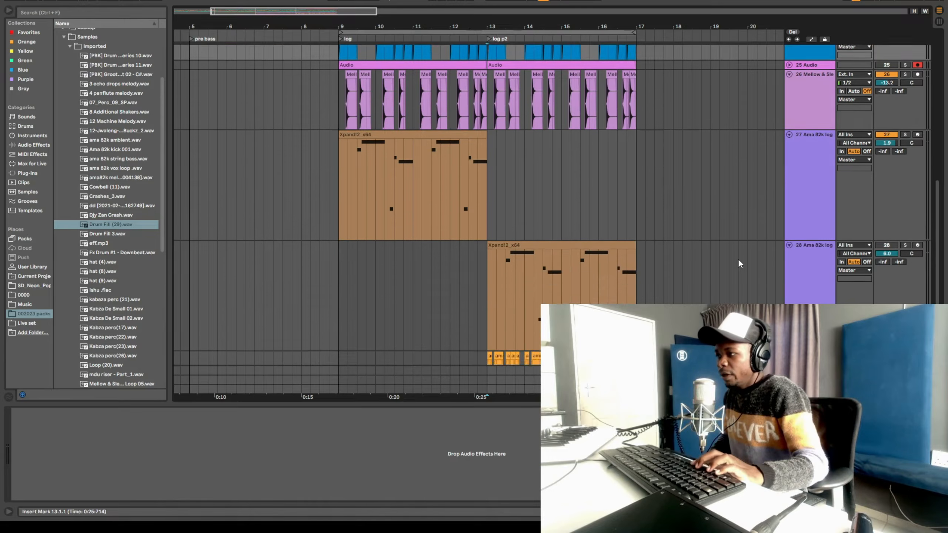
scroll(494, 164, up, 3)
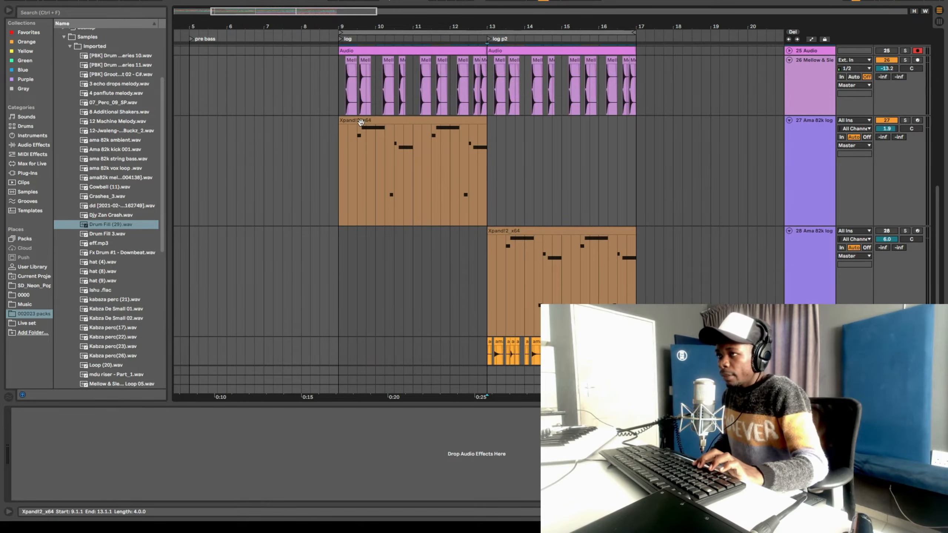
click(368, 124)
right_click(368, 123)
click(399, 134)
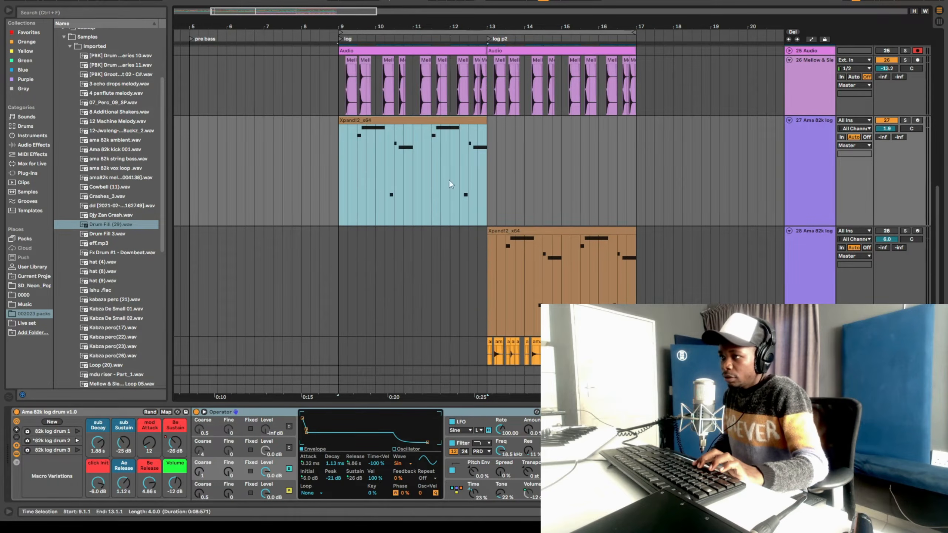
Activate the 28 Ama 82k log track and play its log drum clip from 13.1.1
click(499, 243)
key(space)
click(894, 232)
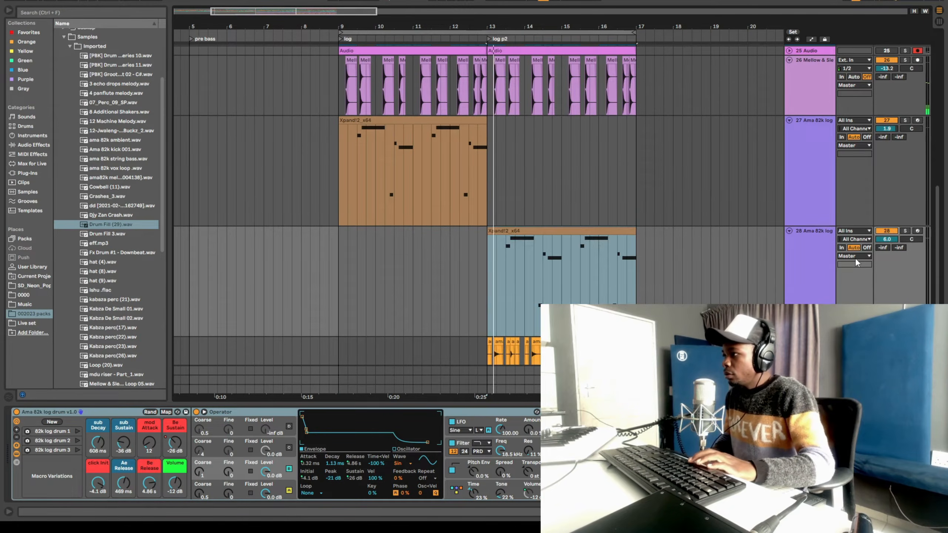
scroll(861, 248, down, 2)
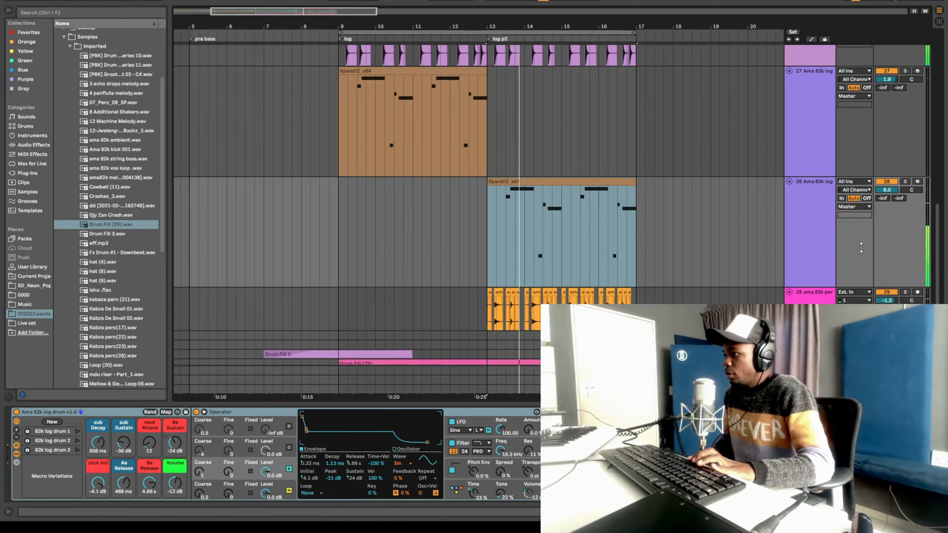
click(806, 217)
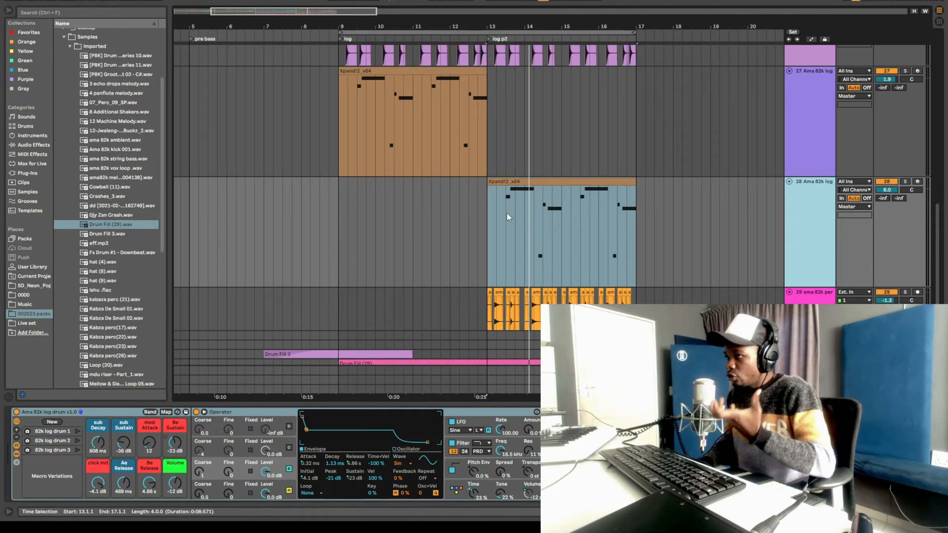
Open the MIDI notes of the log p2 clip on the 28 Ama 82k log track while playing it from bar 13
drag(510, 24, 511, 64)
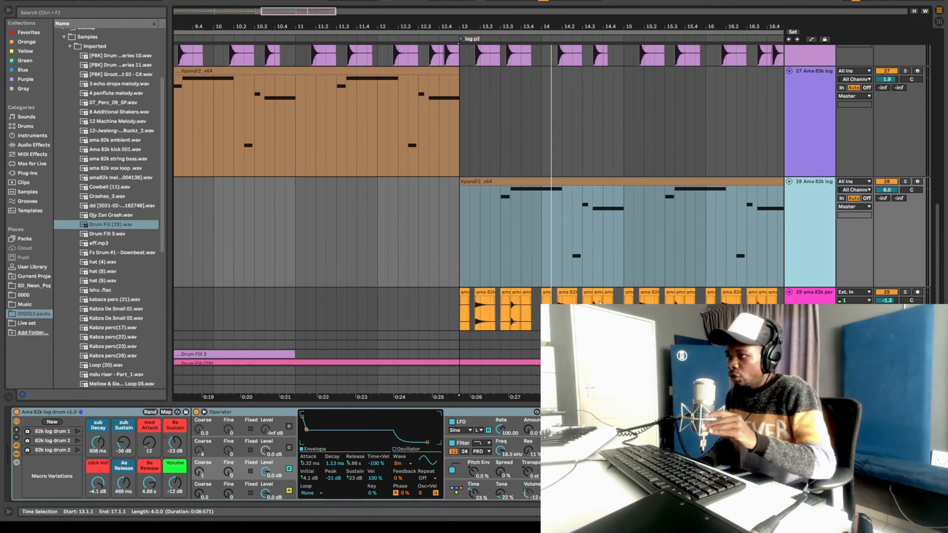
key(space)
double_click(508, 182)
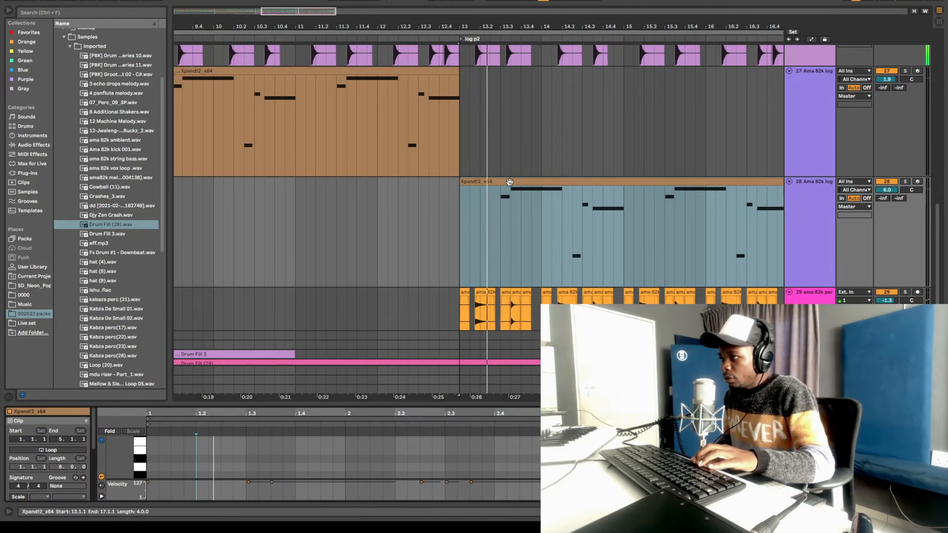
Enlarge the note editor for the log p2 clip on the 28 Ama 82k log track and play the clip
scroll(523, 299, down, 2)
scroll(552, 216, up, 4)
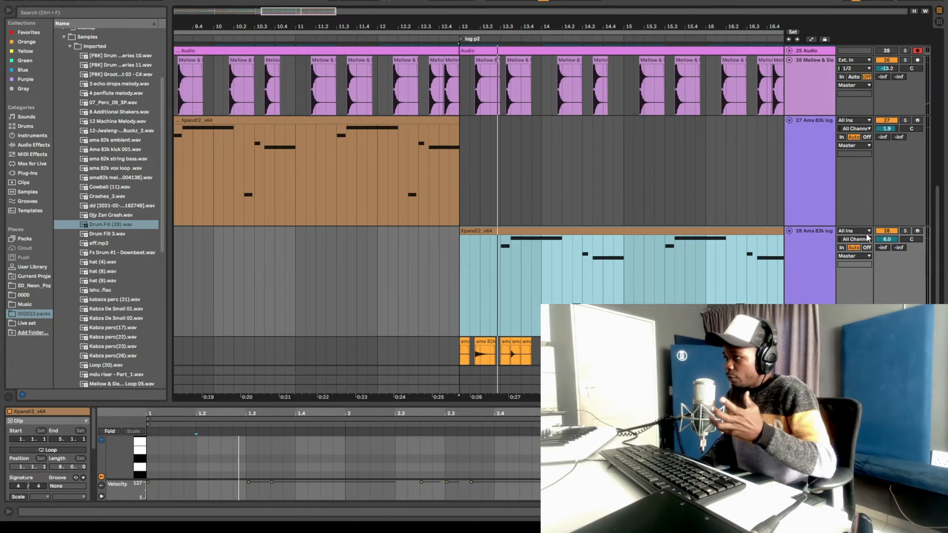
drag(550, 29, 484, 29)
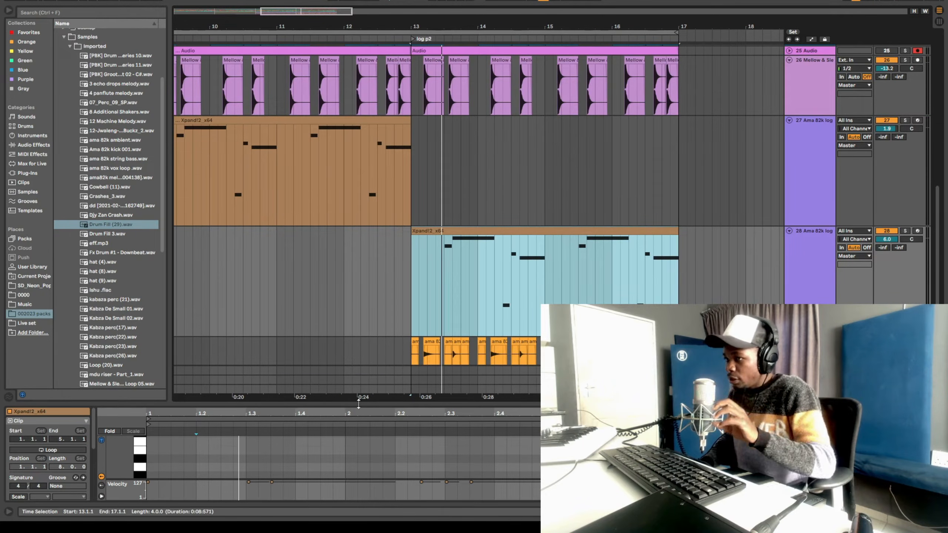
drag(397, 402, 398, 199)
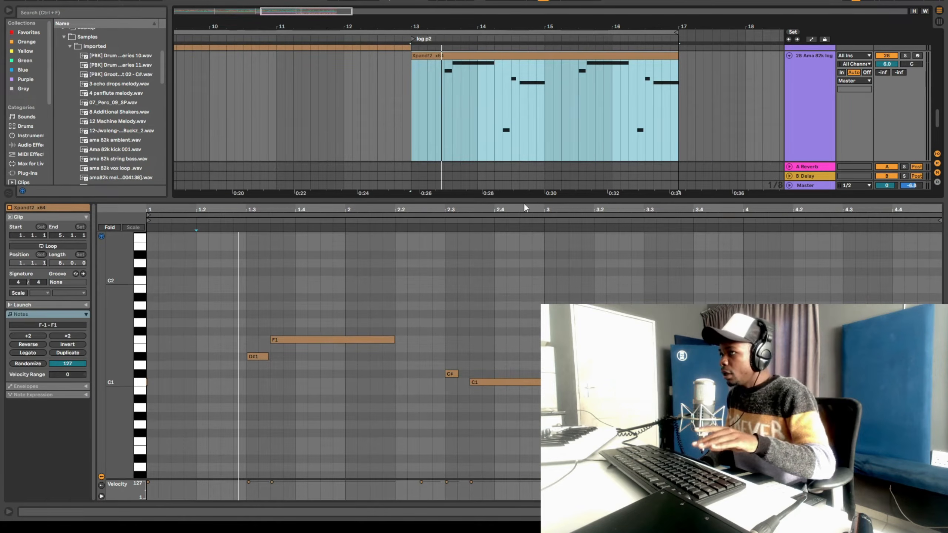
key(space)
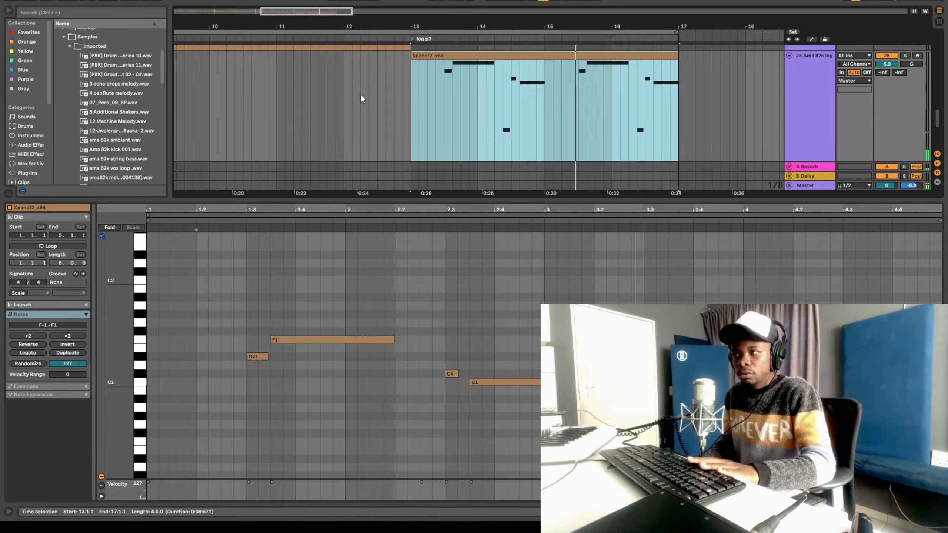
click(443, 56)
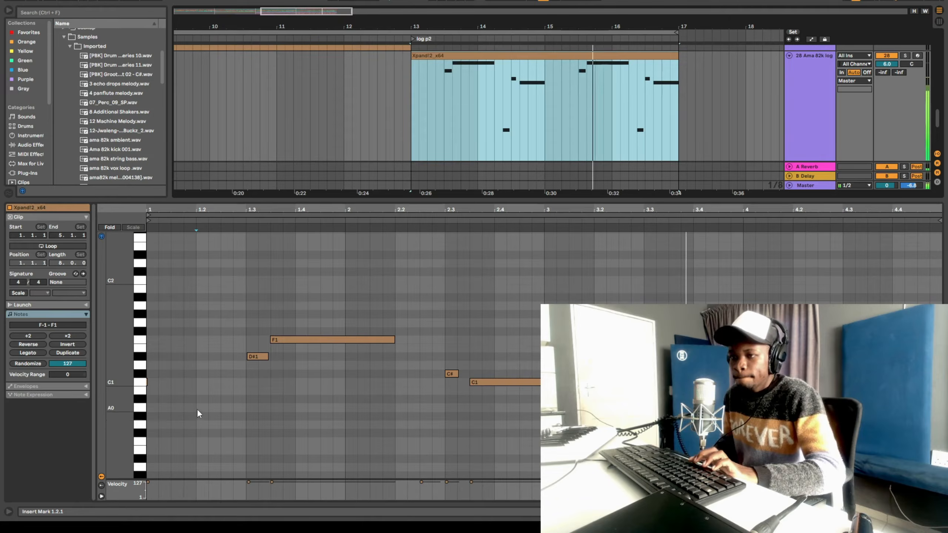
Audition the F0 and F1 keys in the log drum clip's piano roll to compare the two octaves
click(141, 444)
key(space)
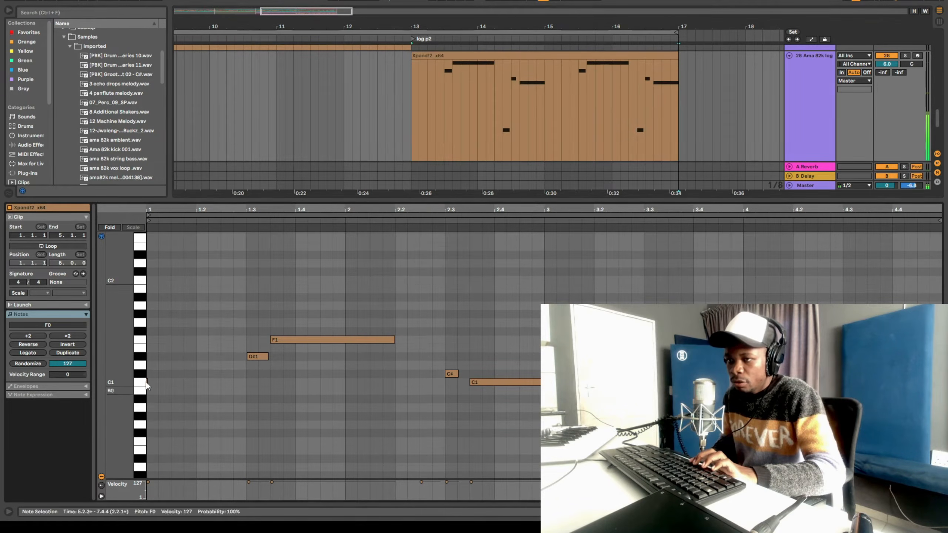
click(141, 342)
click(141, 342)
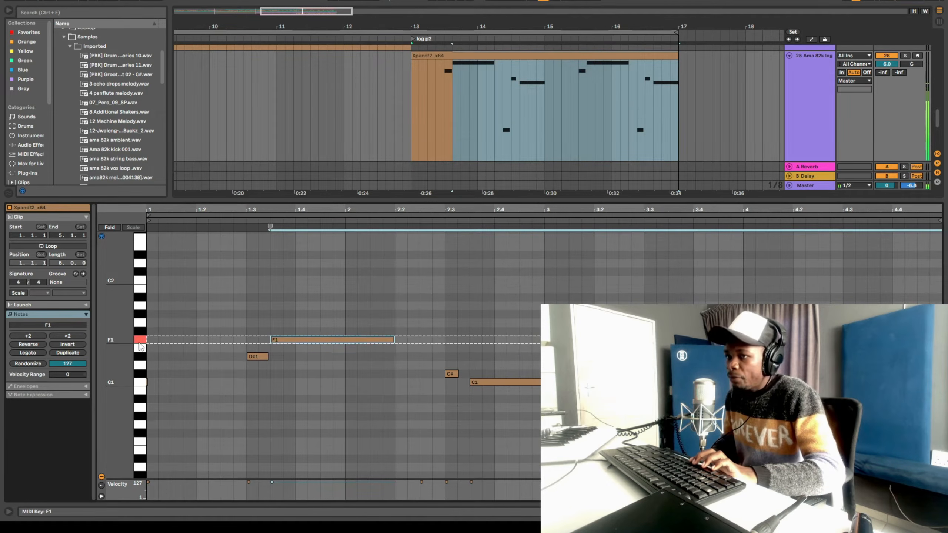
drag(140, 342, 142, 322)
click(141, 324)
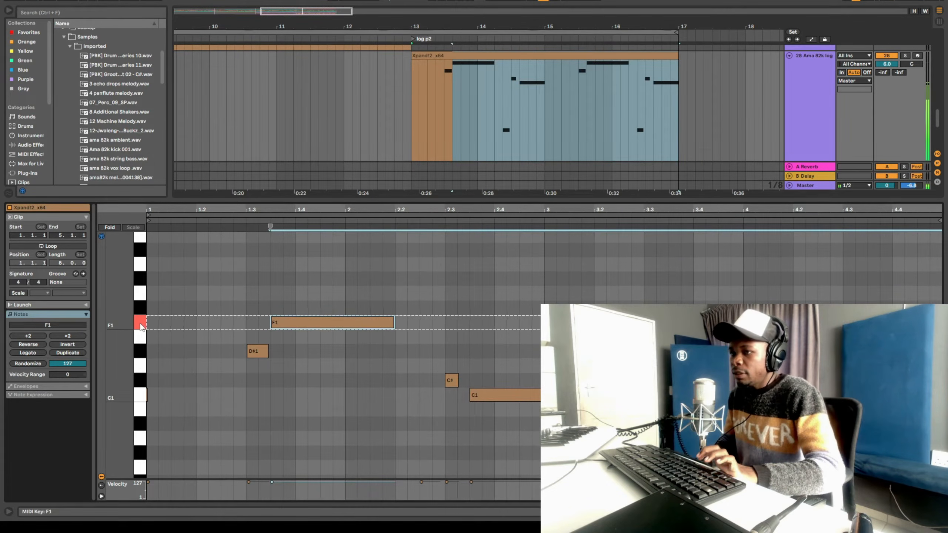
scroll(171, 324, down, 1)
click(141, 295)
scroll(141, 411, down, 2)
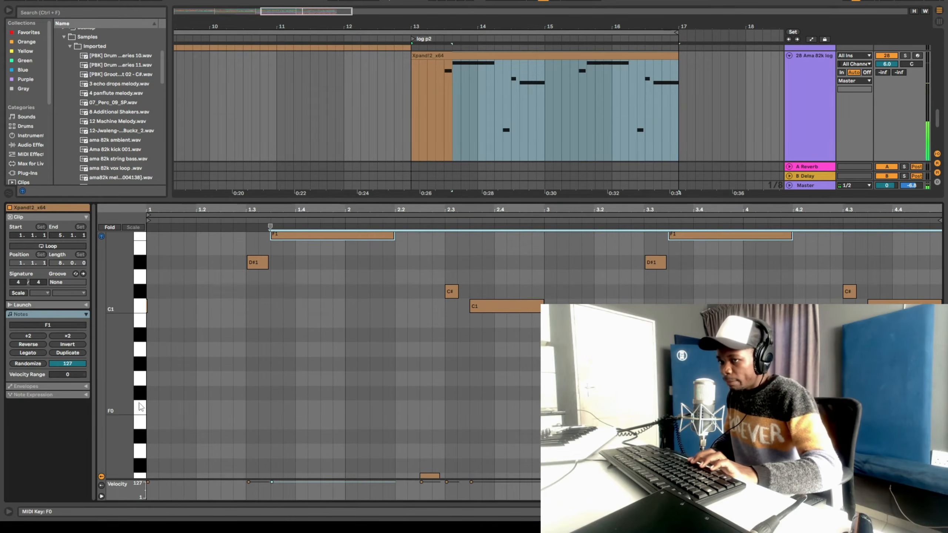
Add an F0 note at 1.1.3 in the log drum clip with velocity 127 and play it back
double_click(177, 408)
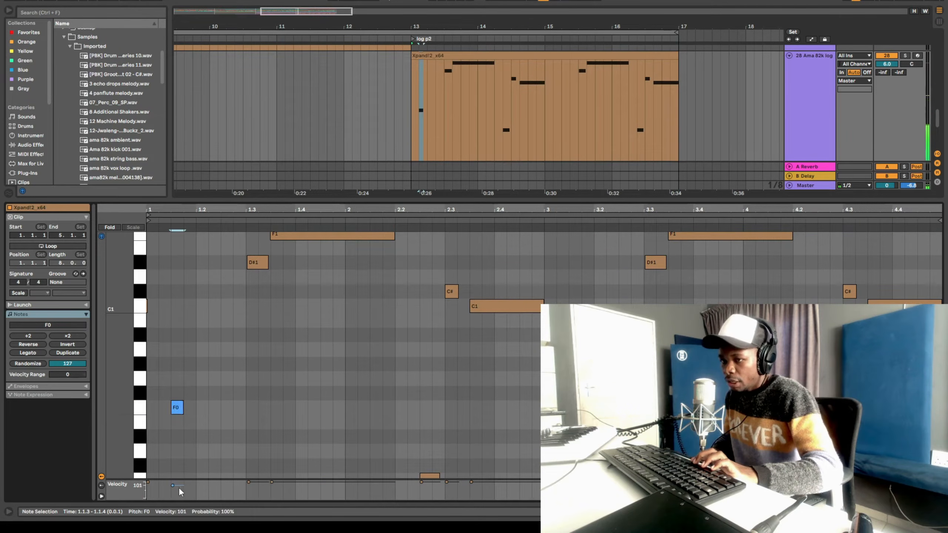
key(space)
key(space)
key(space)
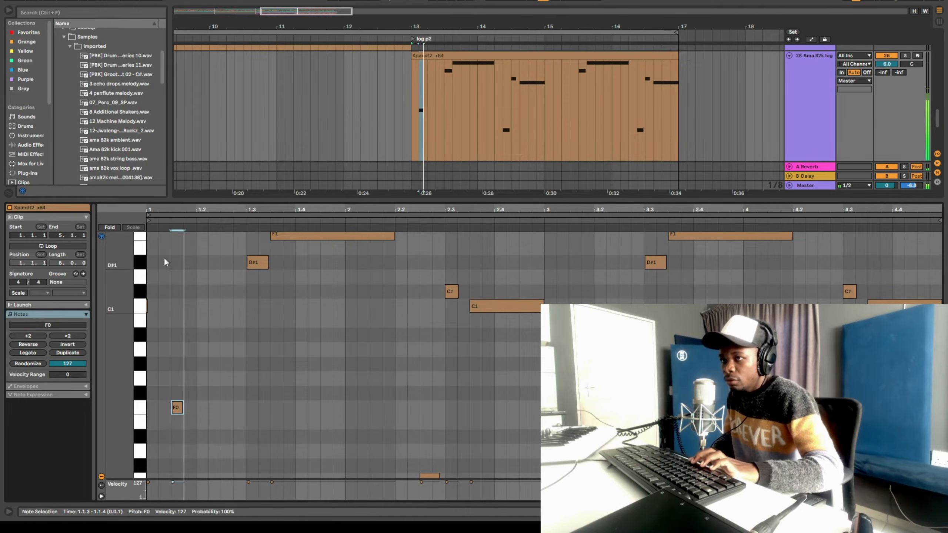
Shrink the note editor, fold the 27 Ama 82k log track and unfold the 25 Audio track around bar 13
drag(159, 211, 161, 221)
scroll(490, 52, up, 1)
drag(426, 26, 429, 36)
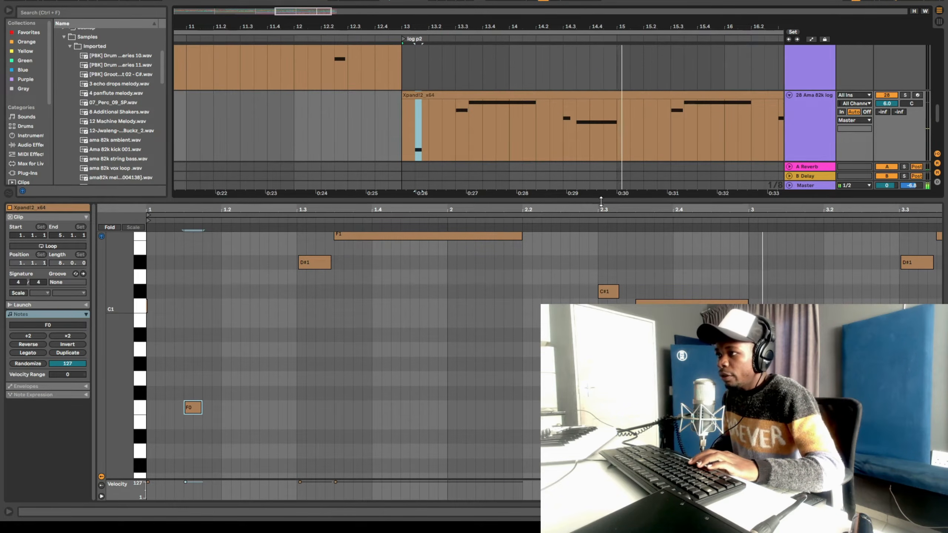
drag(601, 201, 604, 309)
scroll(690, 205, down, 1)
scroll(691, 204, up, 1)
scroll(492, 125, up, 1)
scroll(829, 149, up, 3)
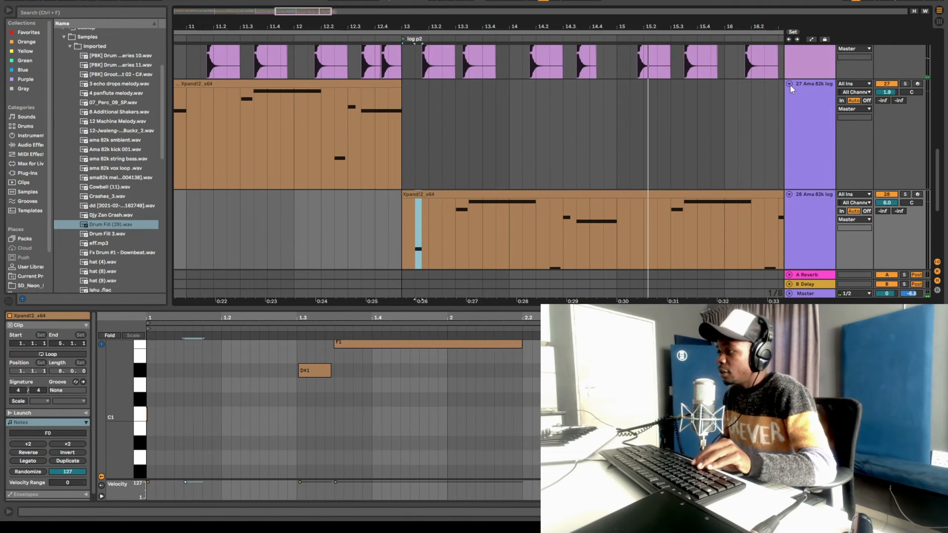
click(789, 84)
scroll(444, 121, up, 2)
drag(420, 26, 398, 52)
scroll(799, 95, up, 2)
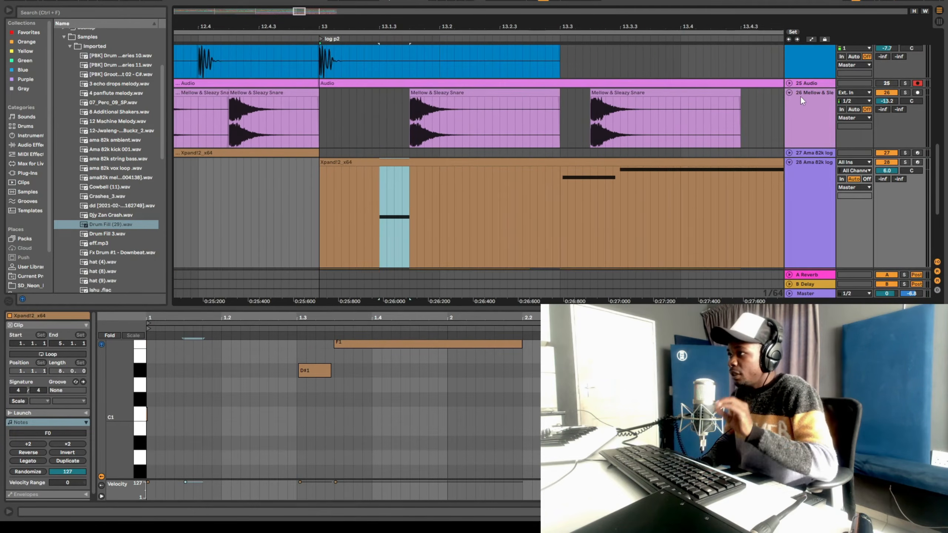
drag(807, 88, 807, 110)
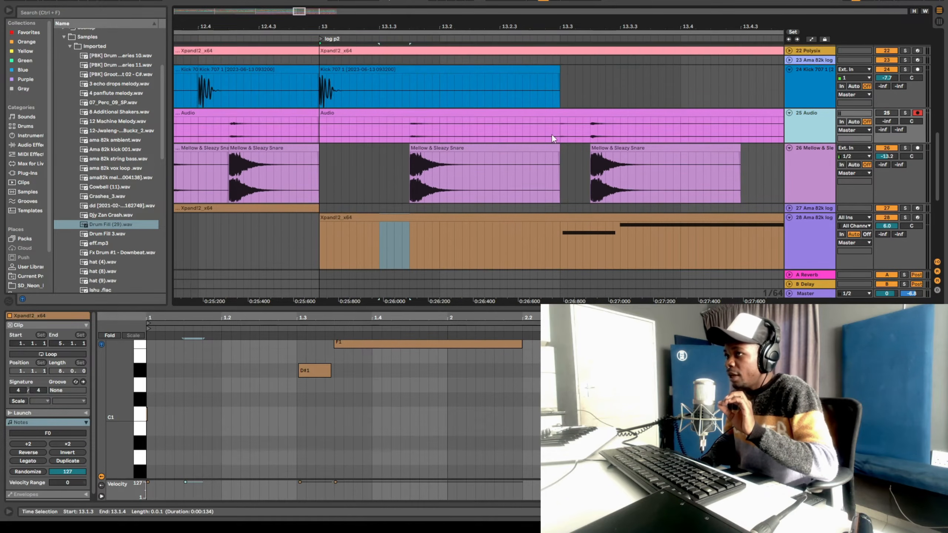
Examine how the kick, audio and snare hits at bar 13 line up with the new F0 log note
click(415, 163)
click(472, 127)
click(643, 118)
scroll(449, 109, up, 1)
scroll(443, 111, down, 1)
scroll(383, 110, up, 1)
click(353, 88)
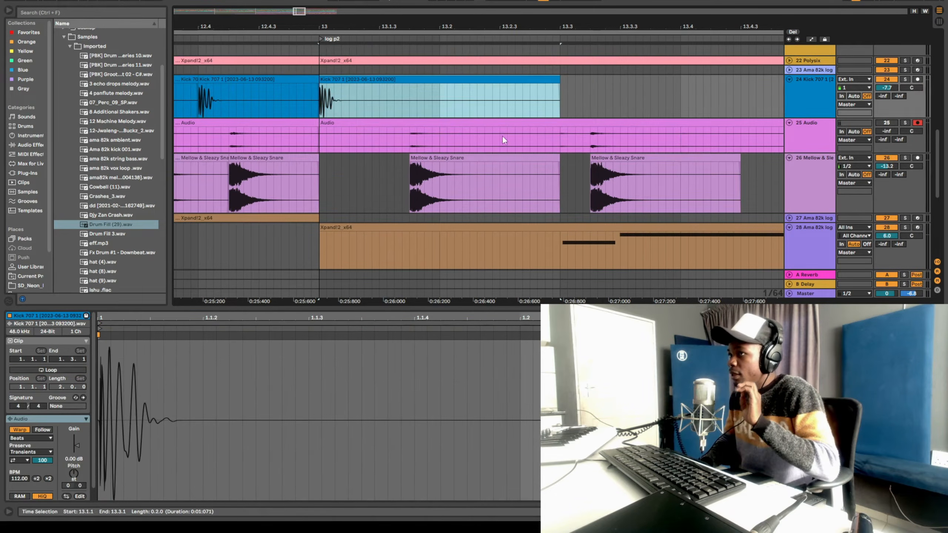
scroll(396, 132, down, 1)
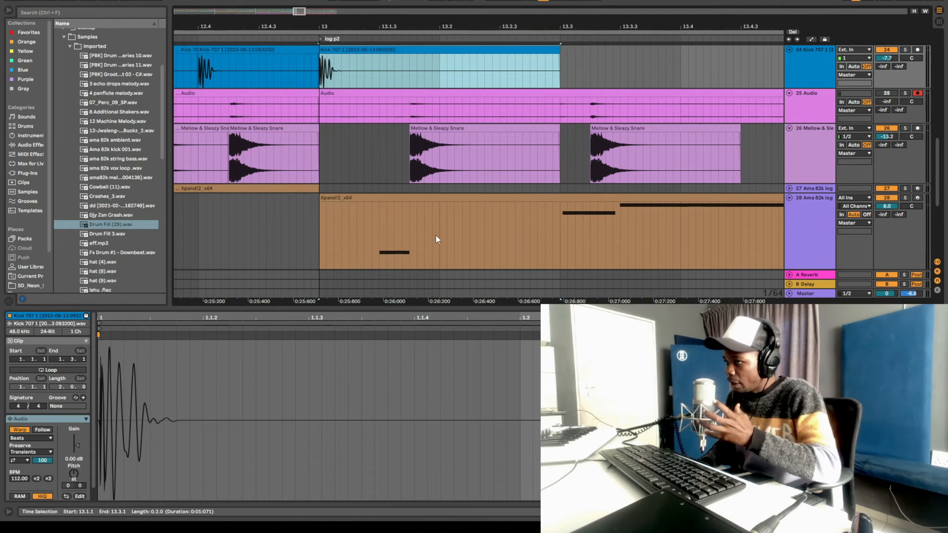
Reopen the log drum clip, move its F0 note to 1.1.4 on the first snare hit and play it back
click(399, 197)
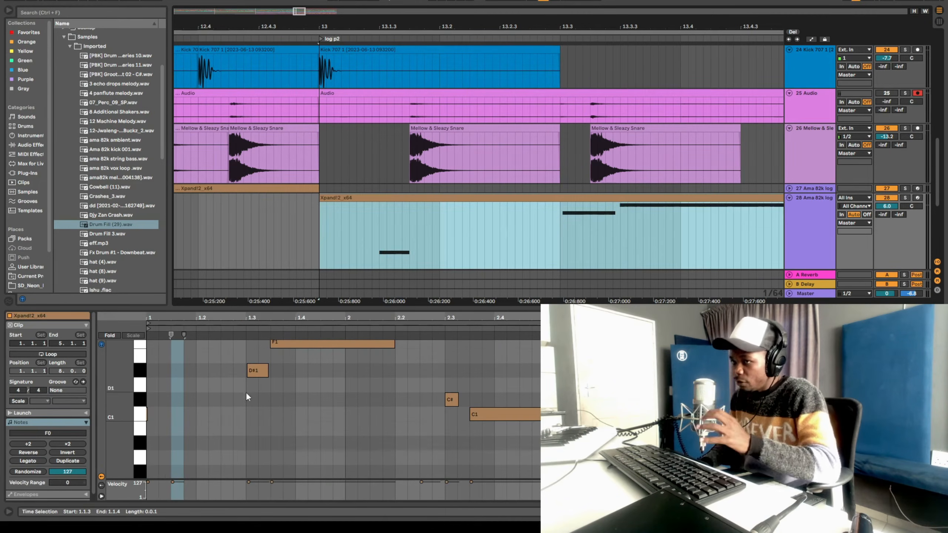
scroll(199, 432, down, 3)
key(space)
mouse_move(181, 440)
mouse_down()
mouse_move(216, 440)
mouse_move(188, 428)
mouse_move(186, 437)
mouse_move(207, 434)
mouse_move(195, 435)
mouse_up()
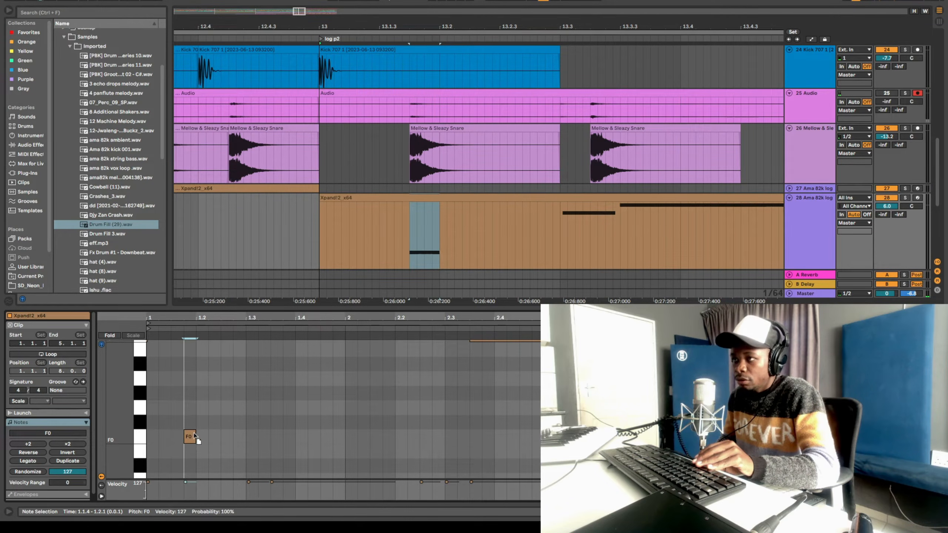
key(space)
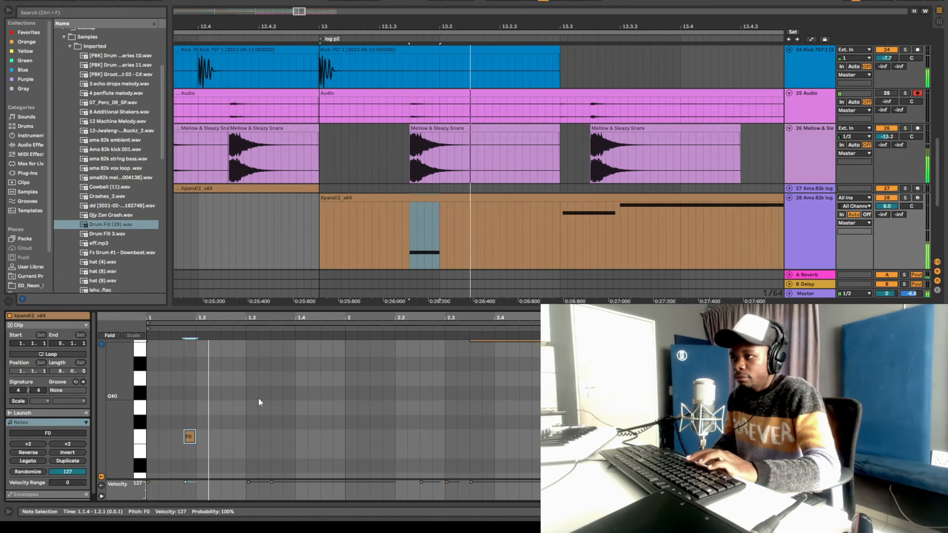
key(space)
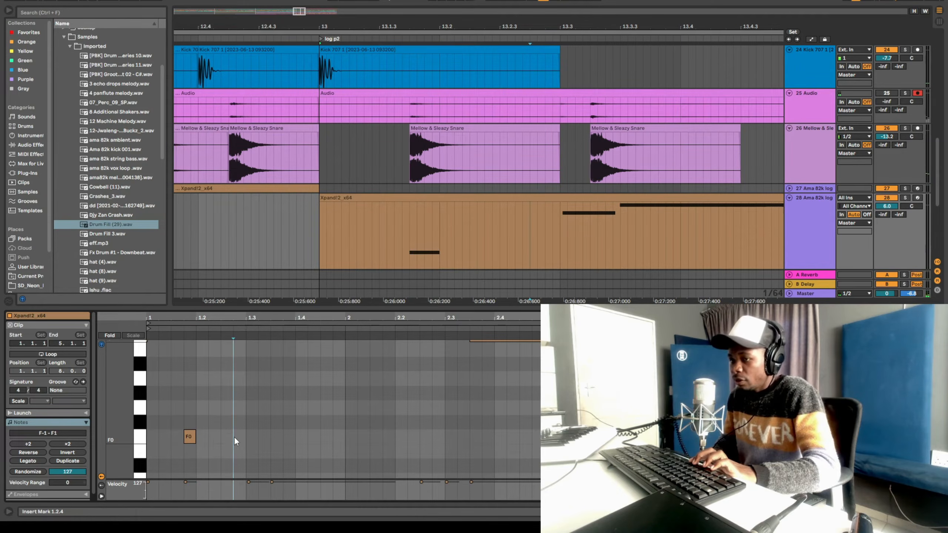
Add a second F0 note with velocity 127 and place it at 1.2.3 while playing the loop
double_click(250, 437)
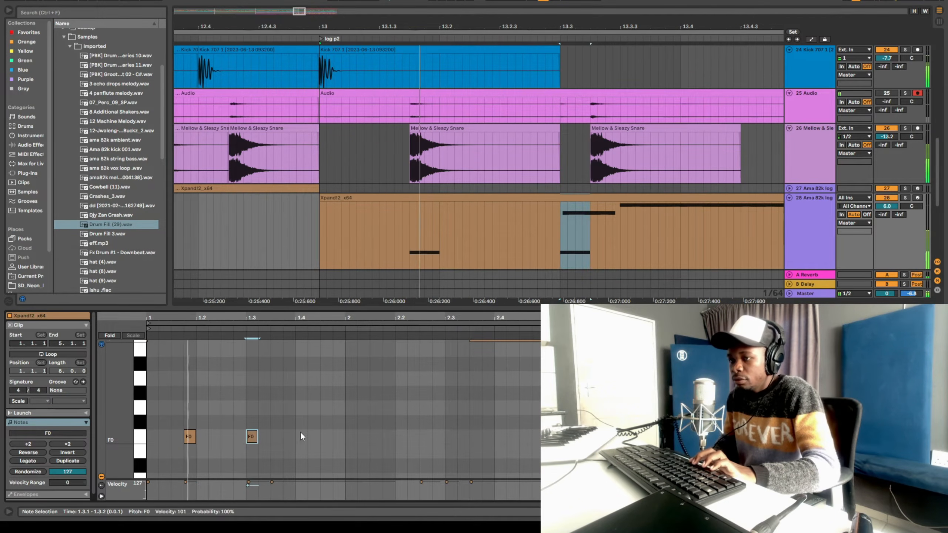
drag(251, 437, 216, 440)
key(space)
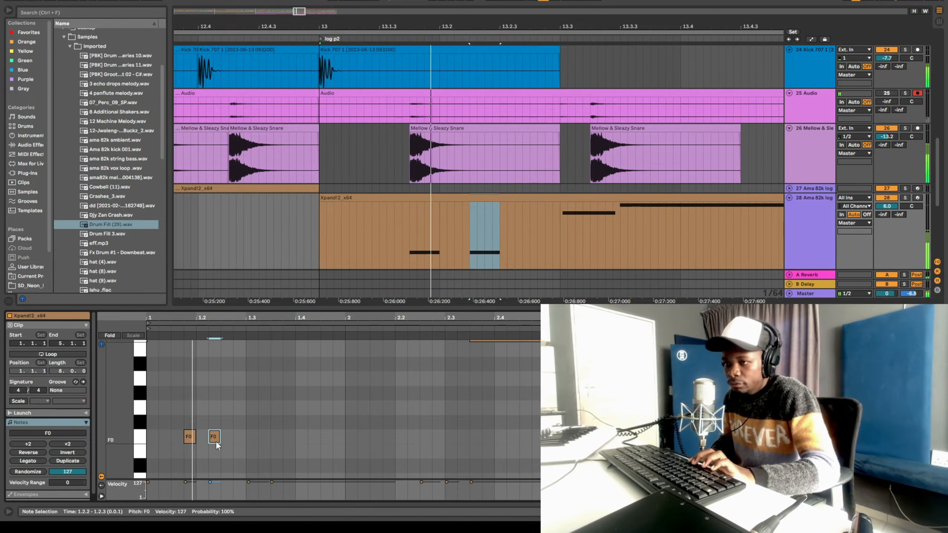
drag(218, 441, 226, 439)
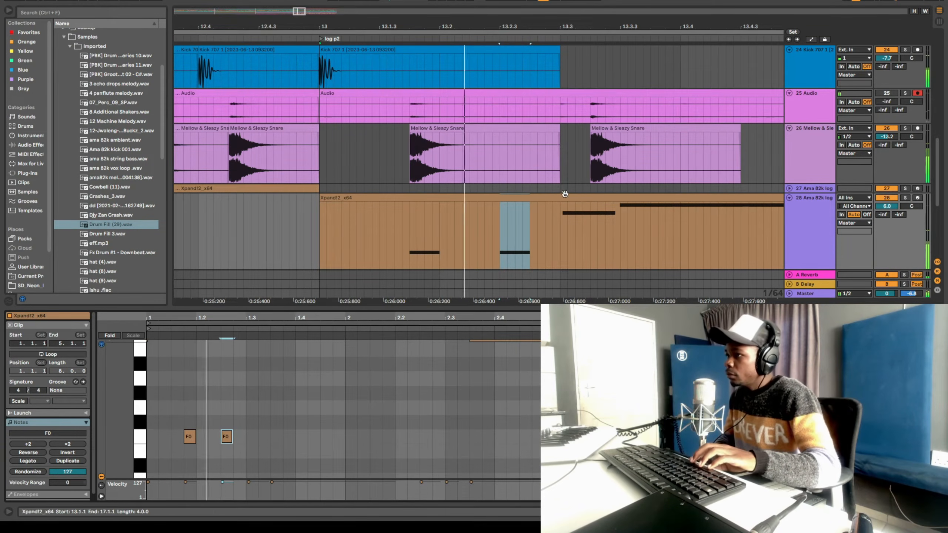
Enlarge the note editor and deactivate the first D#1 note at 1.3.1 and the long F1 note after it
drag(389, 309, 388, 152)
scroll(390, 366, up, 5)
scroll(317, 306, up, 2)
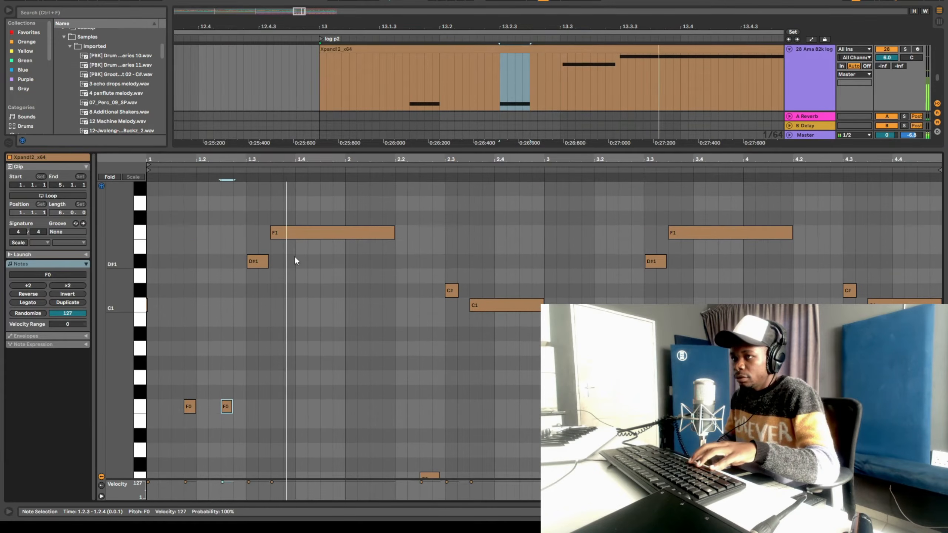
drag(227, 226, 315, 255)
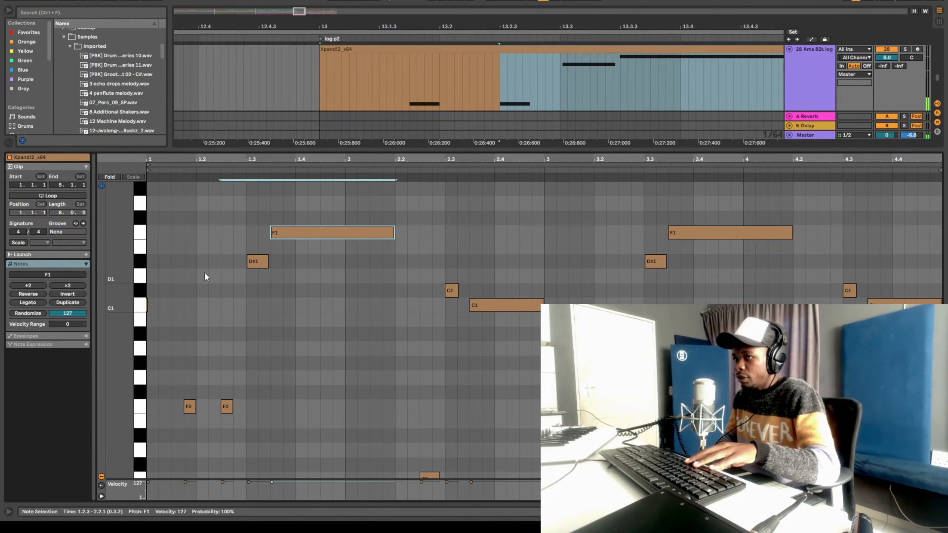
drag(230, 222, 295, 298)
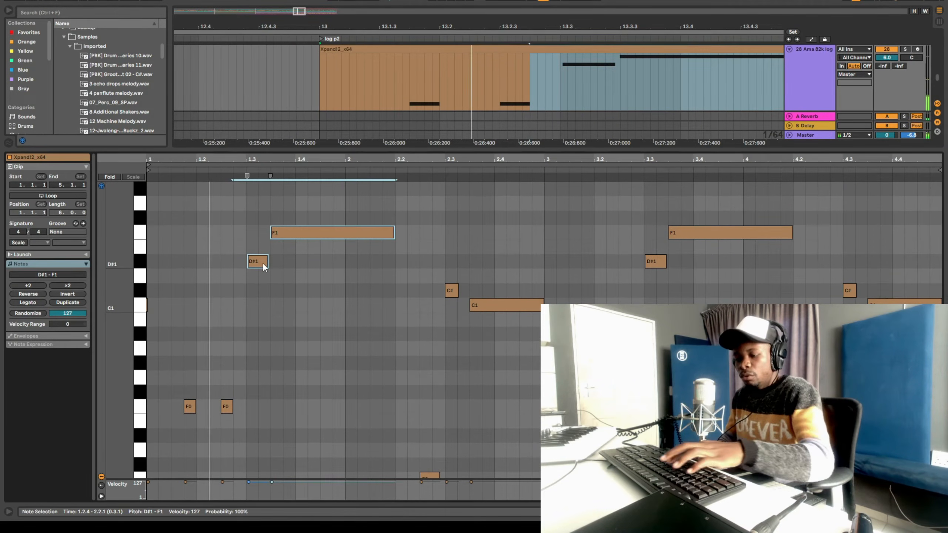
Add a third F0 note at 1.3.1 with velocity 127 and expand the velocity lane to view the note velocities
double_click(264, 407)
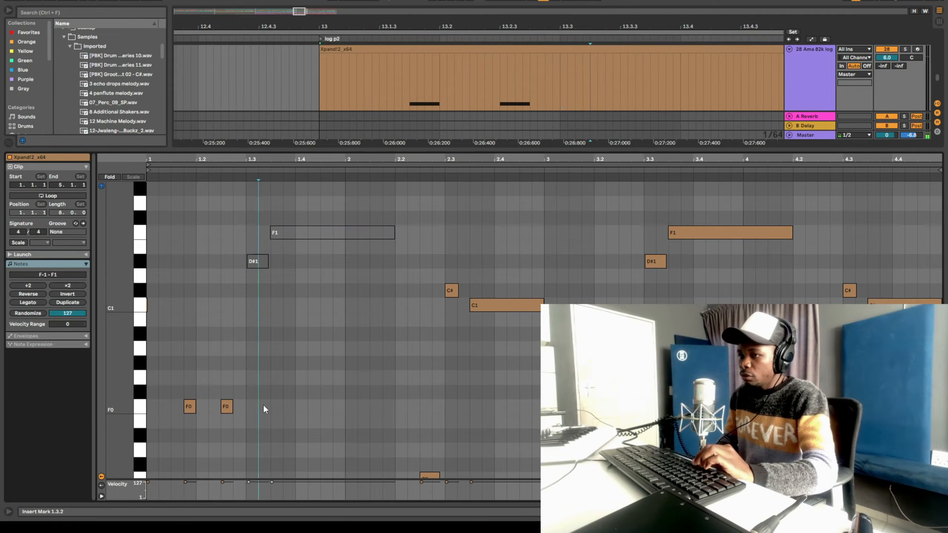
drag(266, 406, 254, 406)
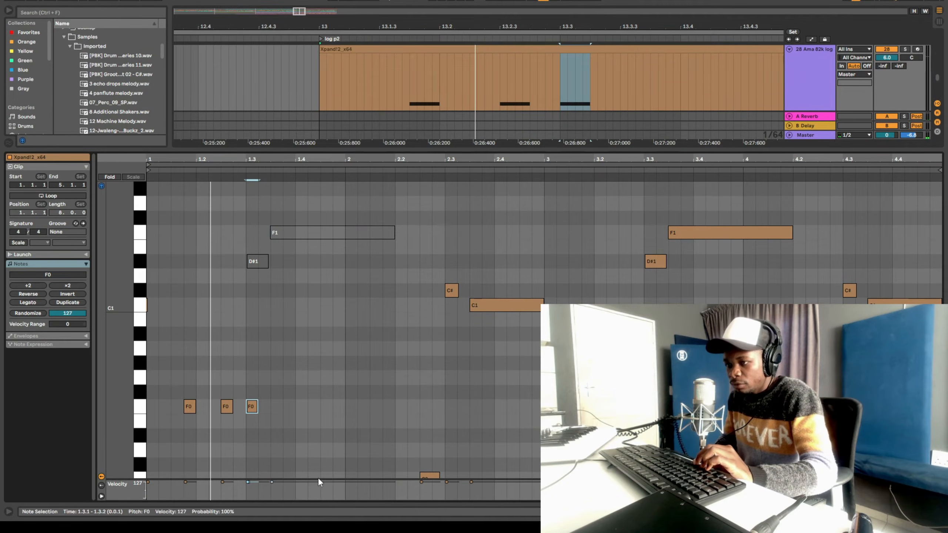
drag(318, 478, 317, 335)
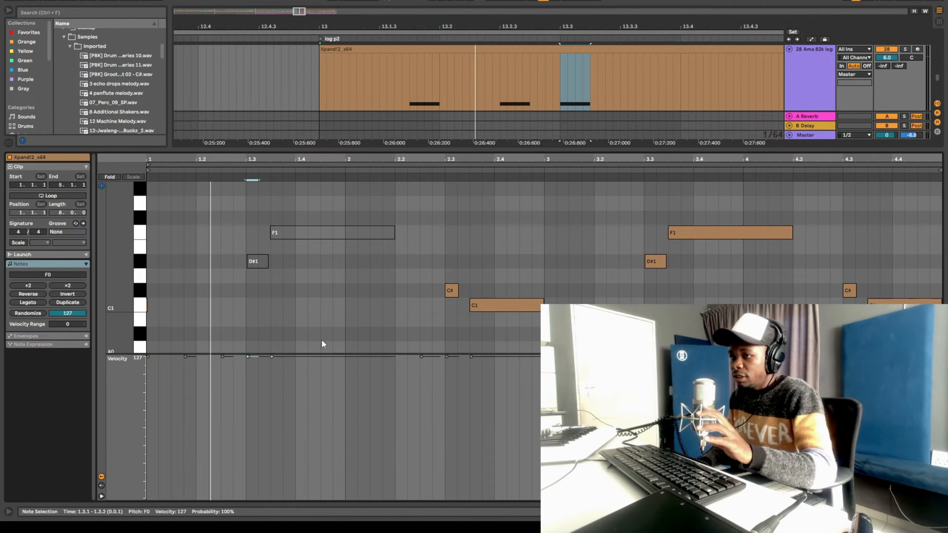
scroll(314, 286, down, 5)
scroll(299, 282, down, 2)
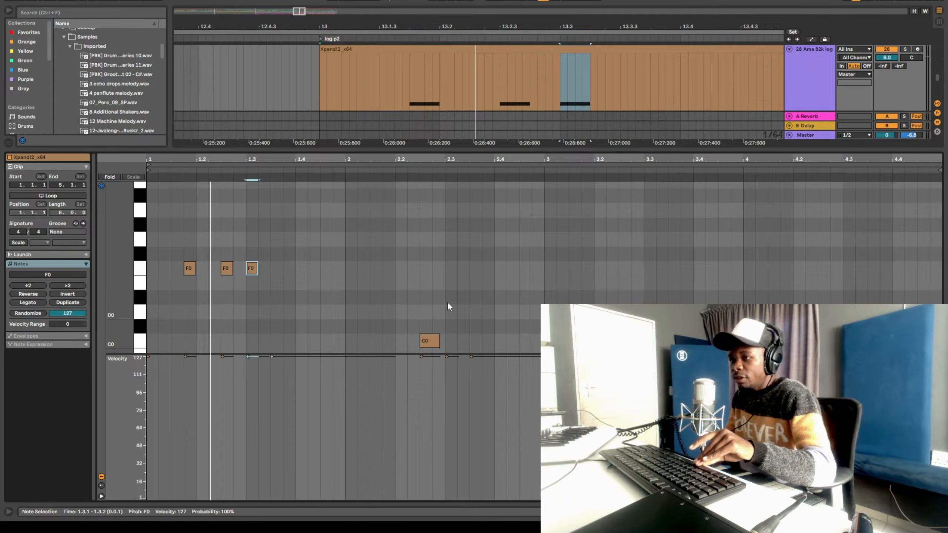
Reactivate the first long F1 note in the log drum clip and start playback
scroll(440, 306, up, 5)
click(306, 232)
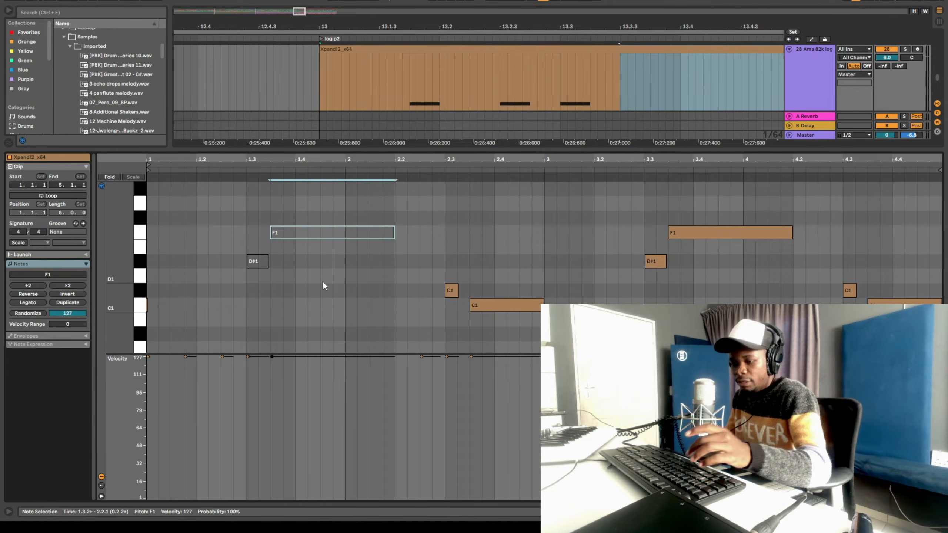
key(0)
scroll(623, 102, up, 1)
key(space)
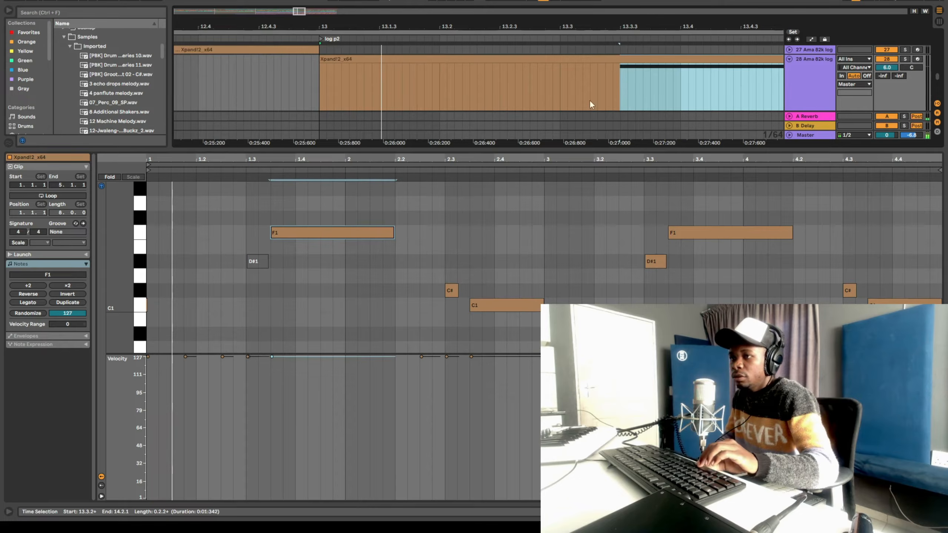
Solo the 28 Ama 82k log track, play the first long F1 note on its own and collapse the velocity lane
click(622, 88)
click(905, 59)
click(297, 358)
mouse_move(297, 358)
mouse_down()
mouse_move(297, 441)
mouse_move(300, 358)
mouse_up()
key(space)
key(space)
key(space)
click(657, 86)
key(space)
key(space)
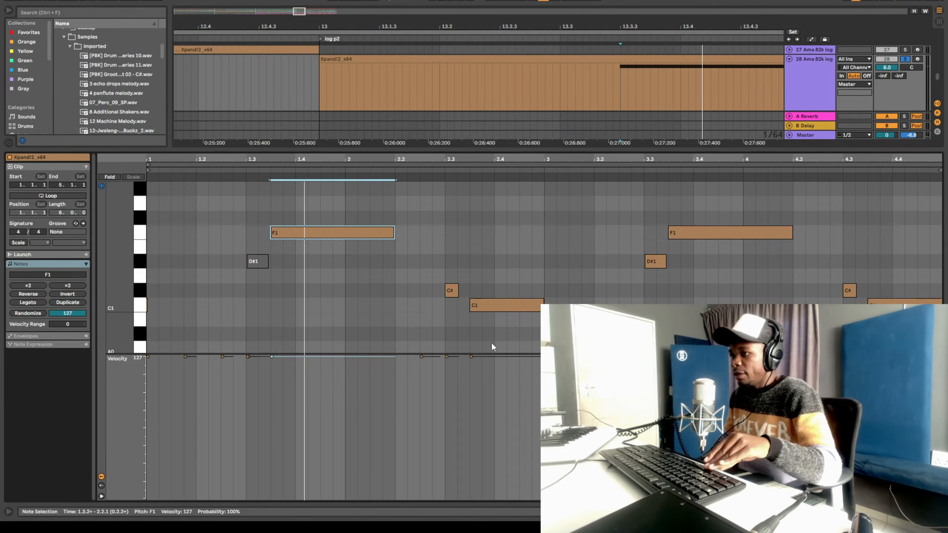
drag(498, 354, 498, 499)
scroll(351, 281, down, 5)
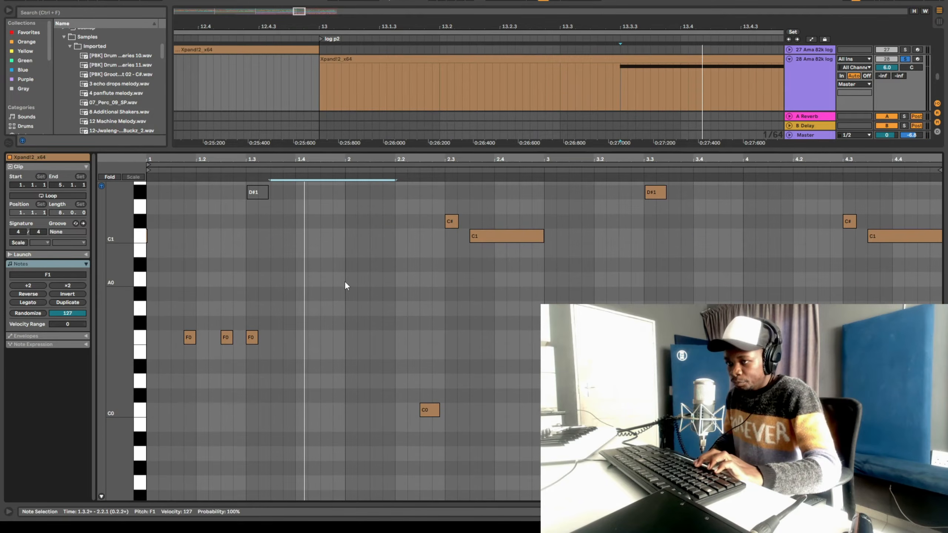
Play the log drum clip and deactivate the D#1 note at 1.3.1 and the long F1 note after it
scroll(303, 280, up, 1)
drag(128, 289, 115, 289)
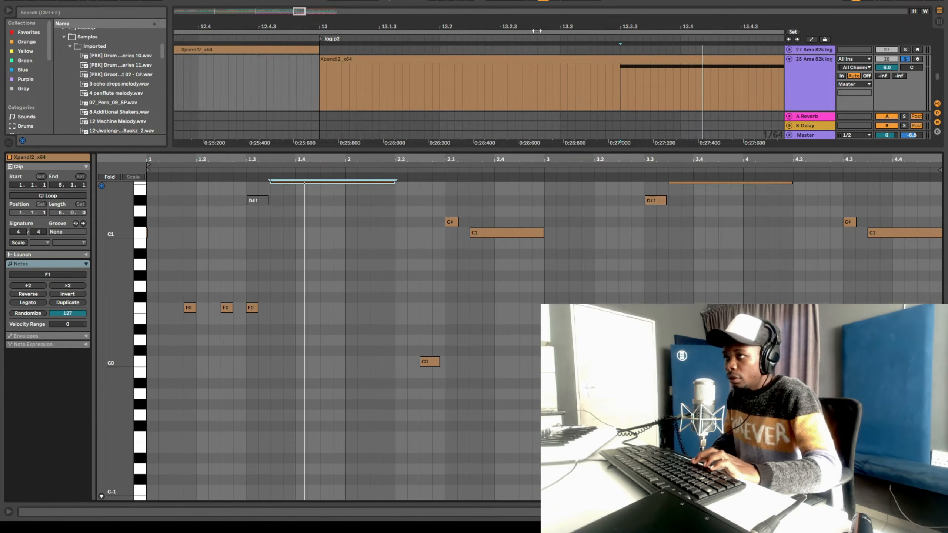
click(368, 71)
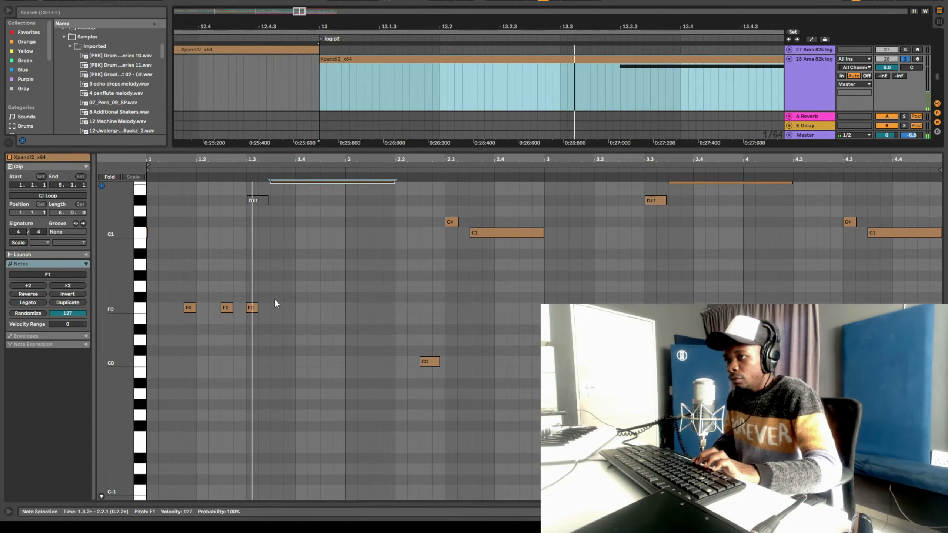
scroll(274, 299, up, 2)
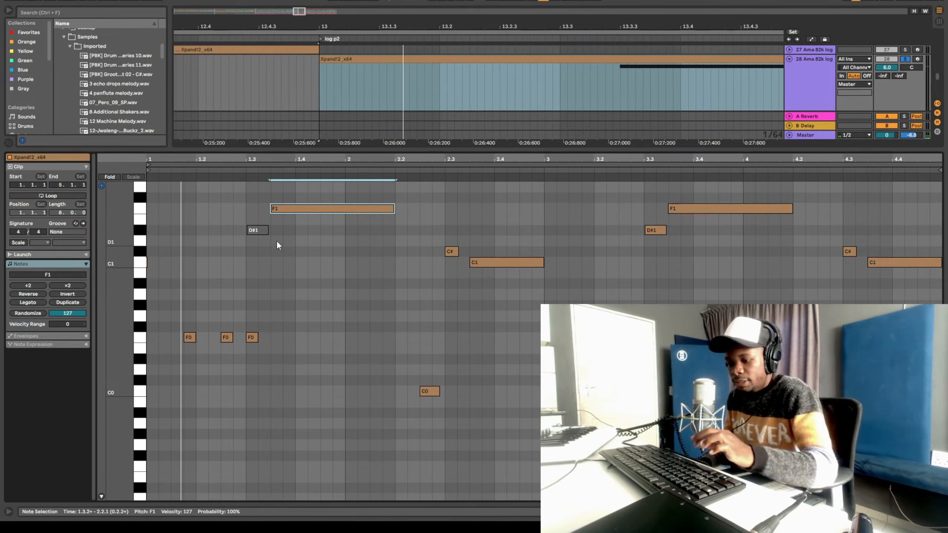
drag(253, 272, 316, 201)
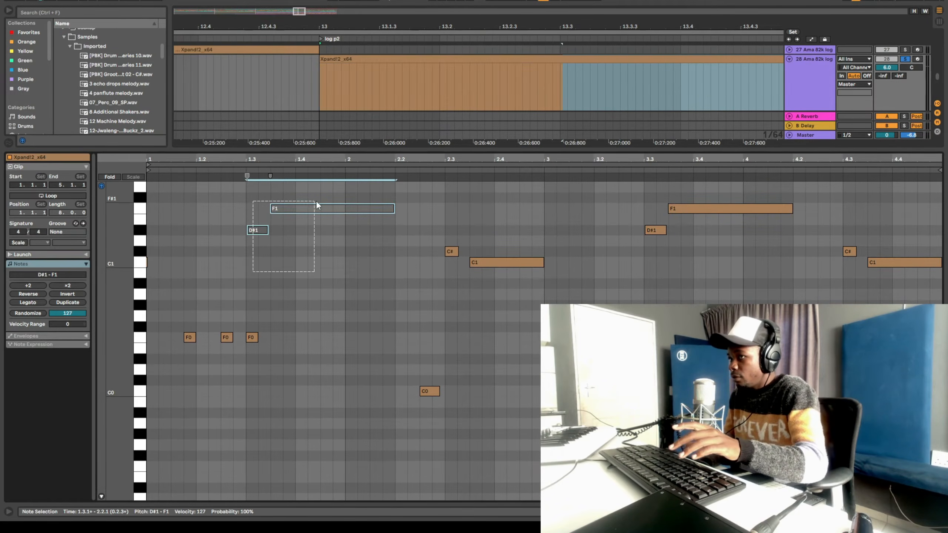
Add a short note at 1.3.3 and place it on D#1
click(277, 339)
double_click(277, 338)
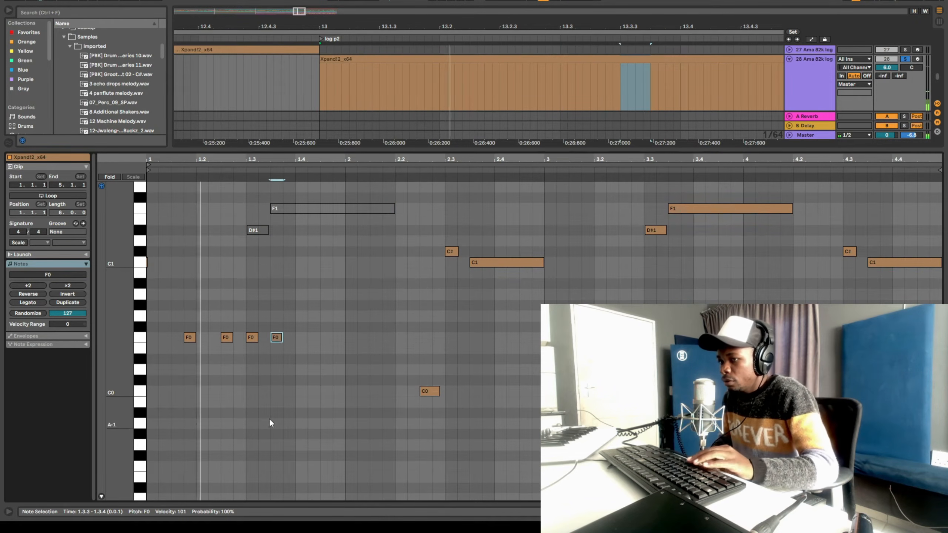
drag(275, 338, 277, 229)
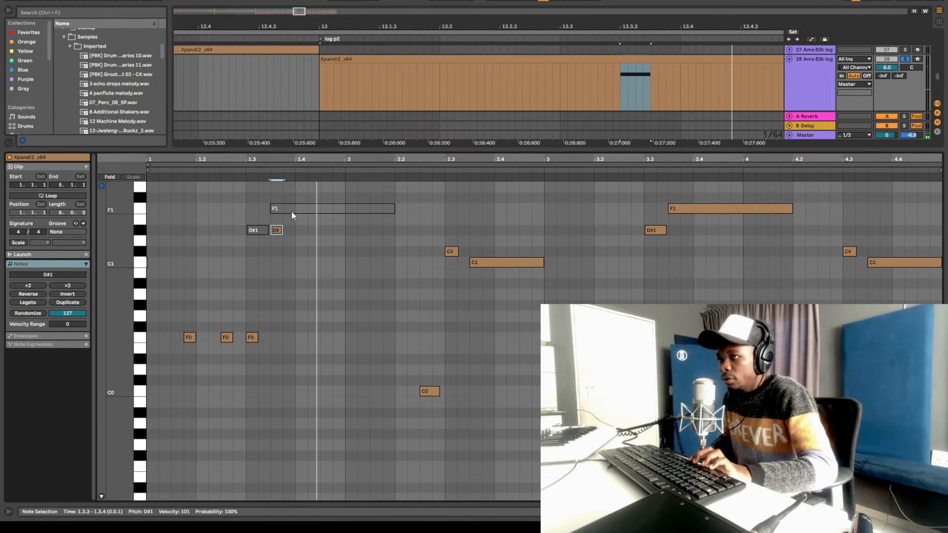
Add an F1 note near beat 1.4, position it at 1.4.2 and extend it to 2.1.2
double_click(301, 230)
key(Up)
key(Up)
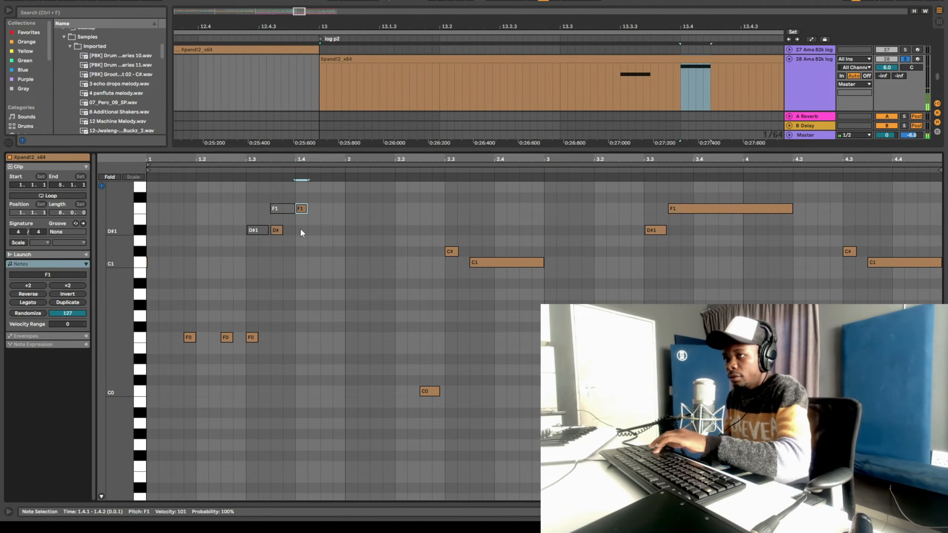
key(space)
mouse_move(306, 210)
mouse_down()
mouse_move(344, 210)
mouse_move(320, 208)
mouse_up()
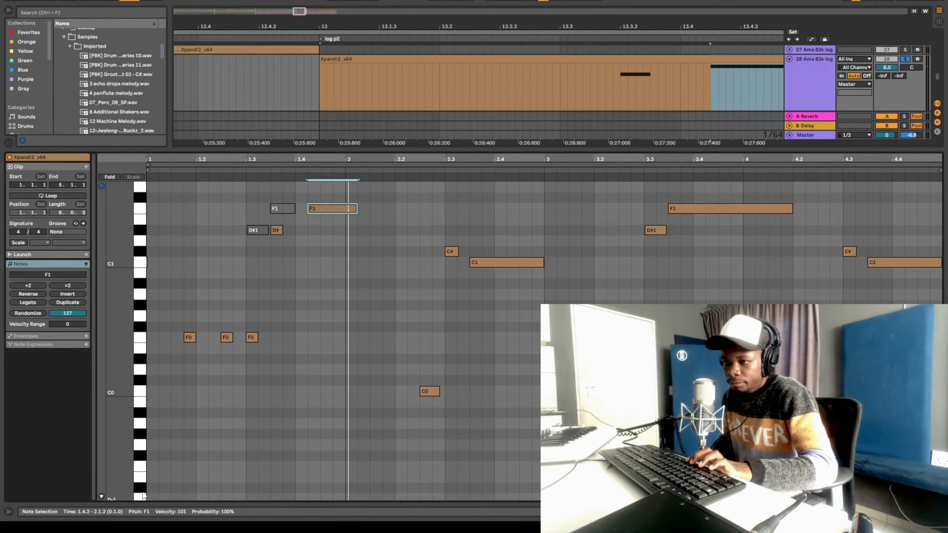
Open the velocity lane and raise the new D#1 and F1 notes to velocity 127
click(101, 496)
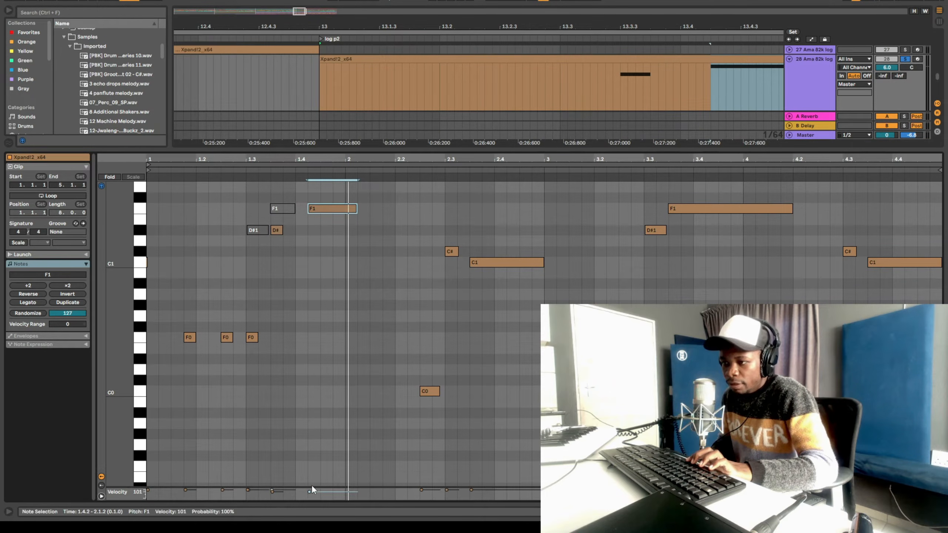
click(311, 484)
drag(311, 484, 322, 274)
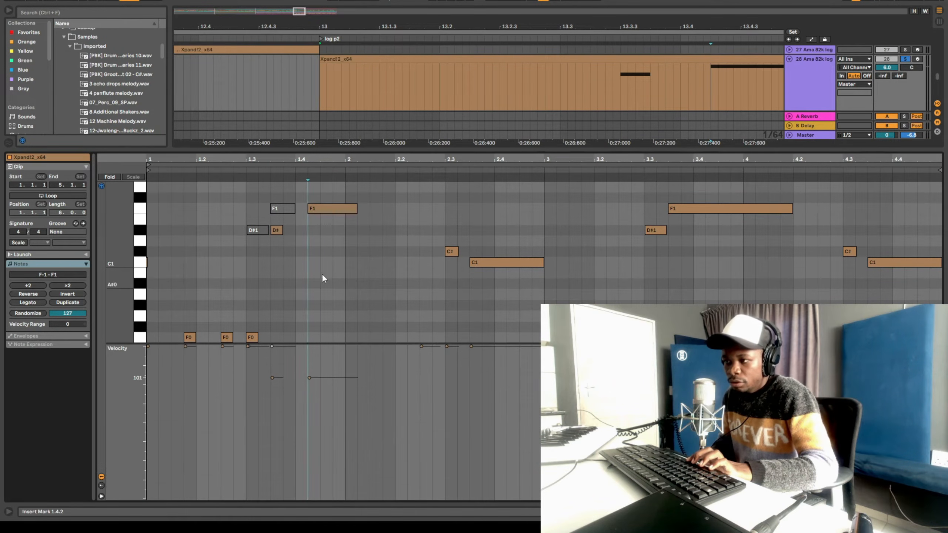
click(310, 346)
drag(284, 378, 284, 346)
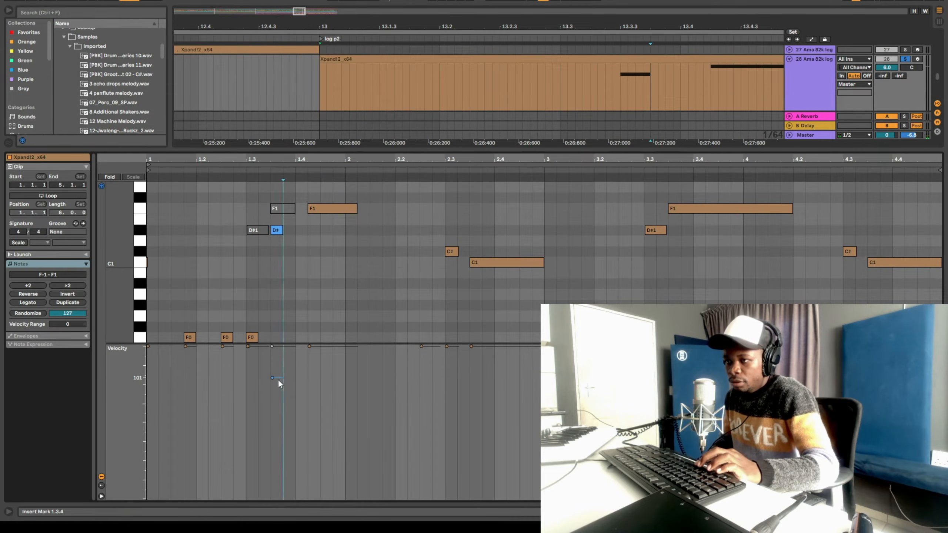
Play back the edited notes and shrink the velocity lane to give the note grid more room
key(space)
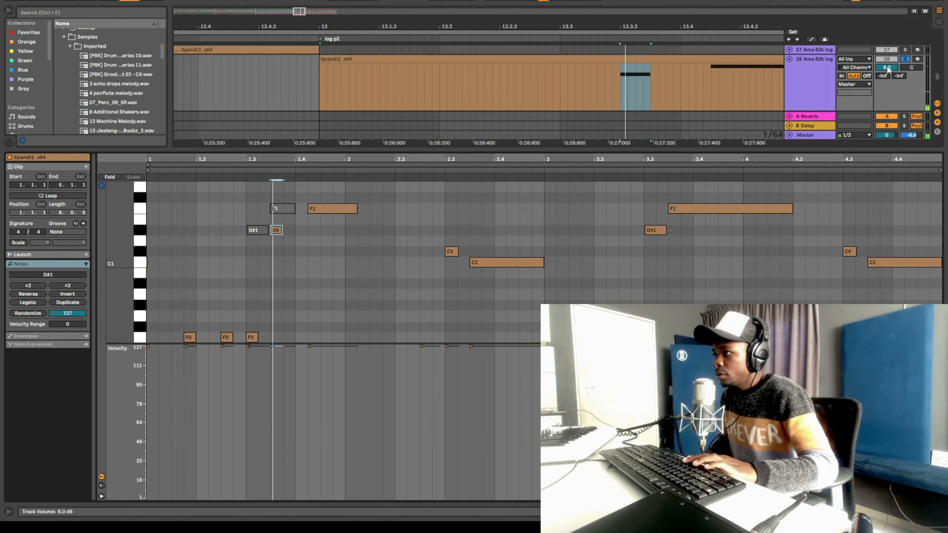
scroll(460, 251, down, 2)
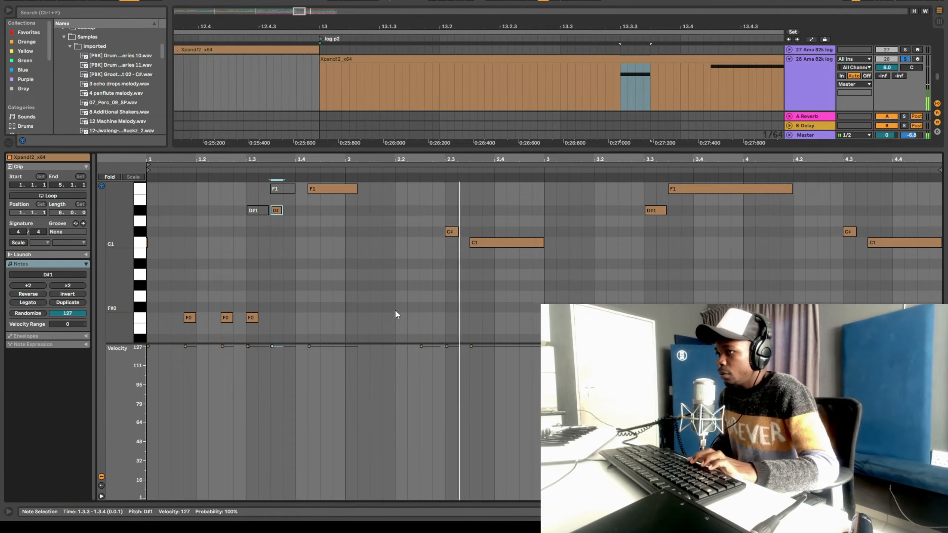
scroll(390, 297, down, 3)
drag(405, 347, 404, 445)
scroll(429, 273, up, 5)
scroll(789, 103, up, 2)
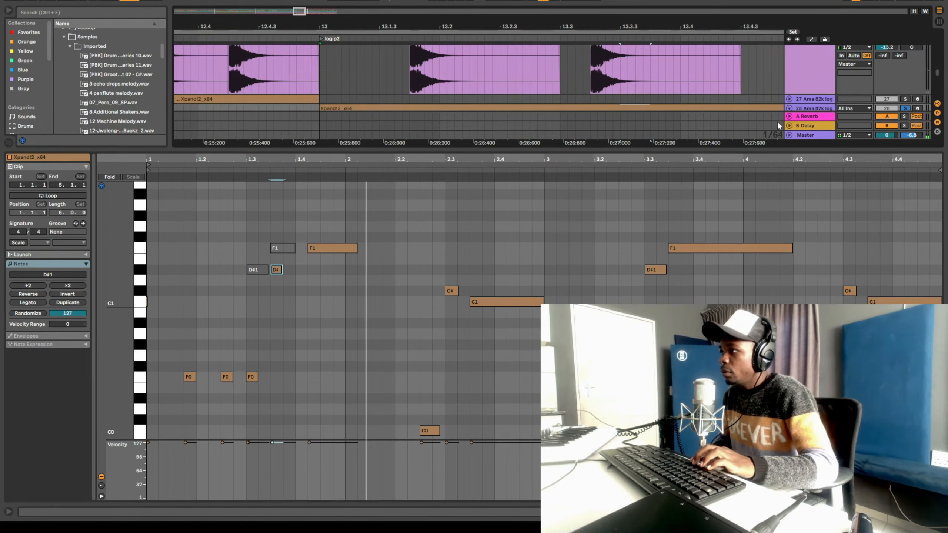
Enlarge the arrangement to compare the log notes with the snare clips and play from 13.1.1 with all tracks unsoloed
drag(747, 151, 748, 331)
scroll(818, 118, up, 2)
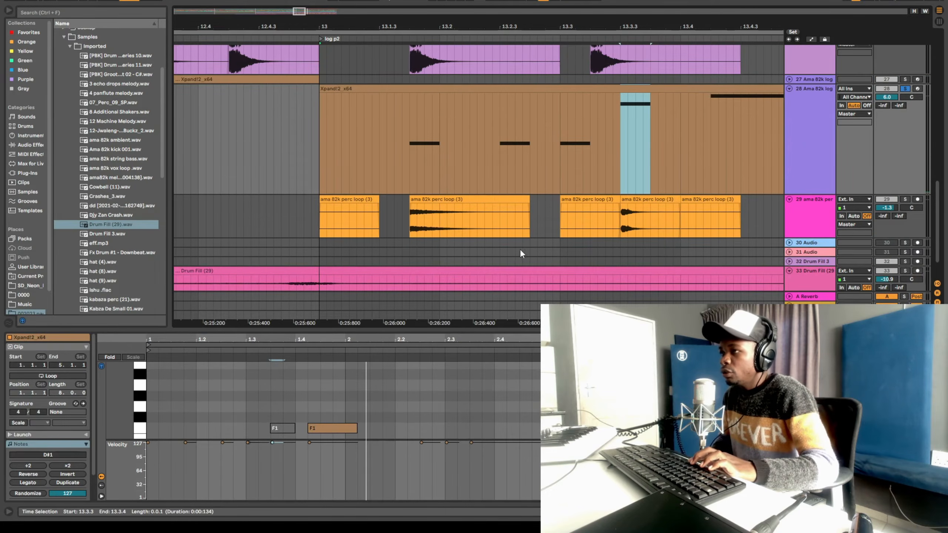
scroll(521, 255, up, 3)
drag(471, 28, 470, 11)
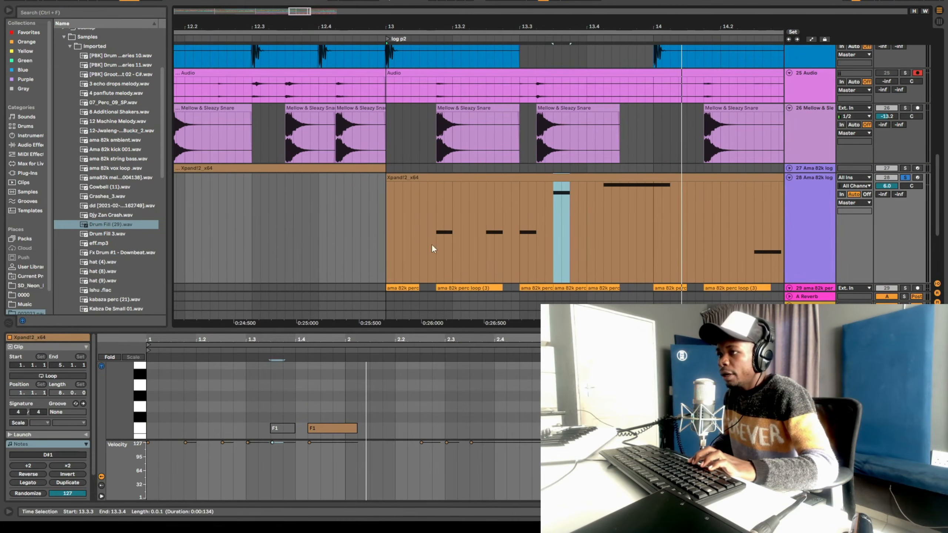
click(394, 225)
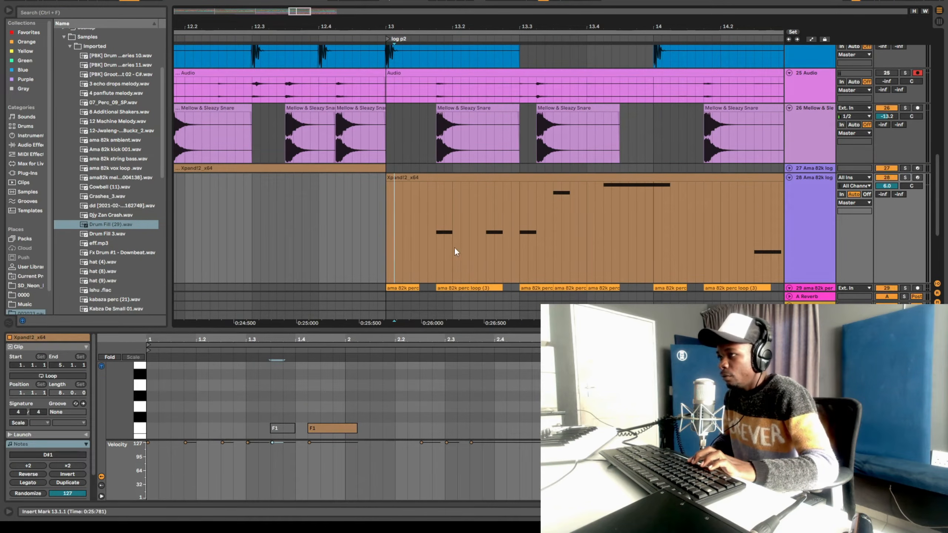
key(space)
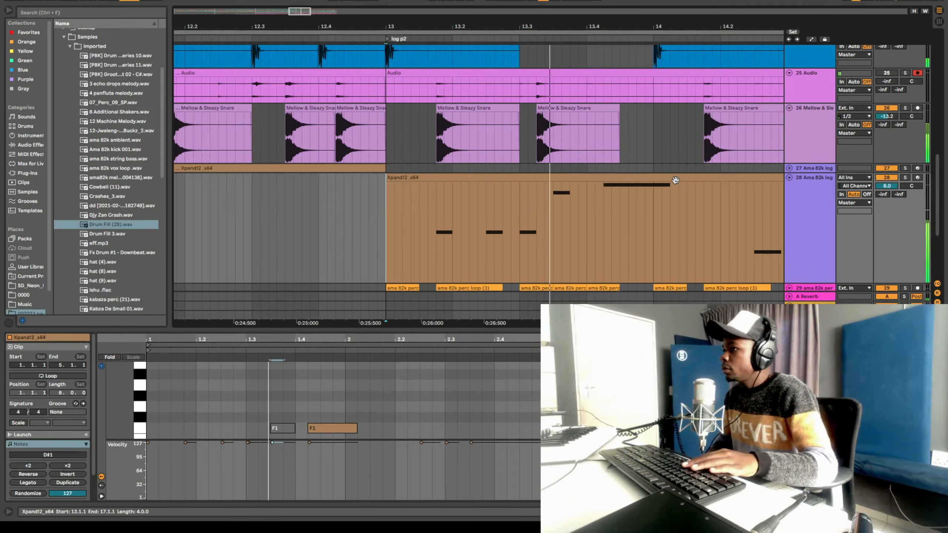
Enlarge the note editor again and duplicate the first bar's three F0 notes into bar 2
drag(569, 24, 559, 6)
drag(553, 330, 551, 134)
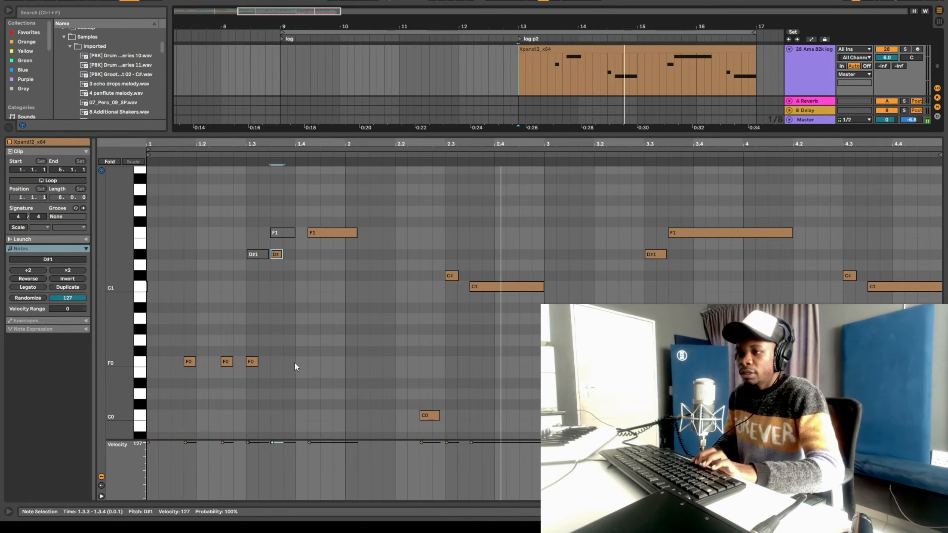
key(space)
drag(343, 359, 132, 363)
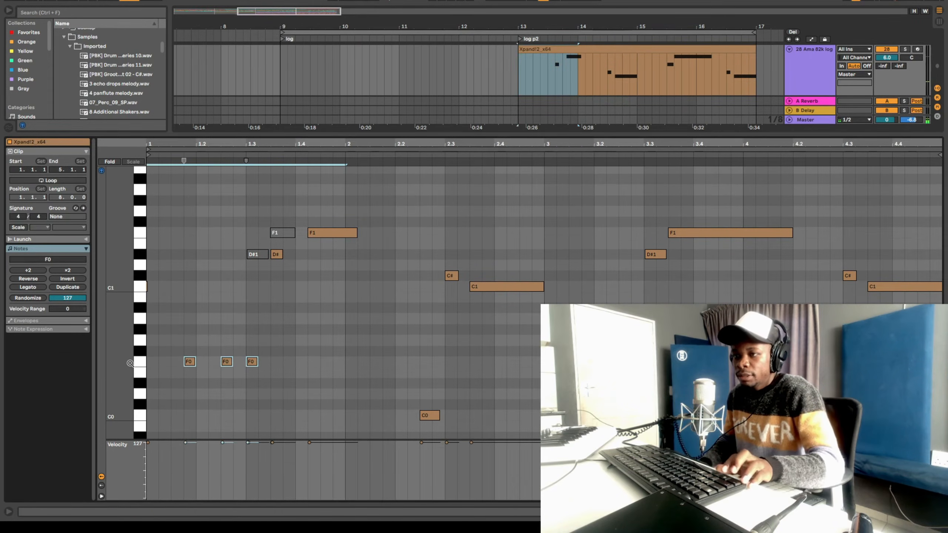
key(ctrl+d)
key(space)
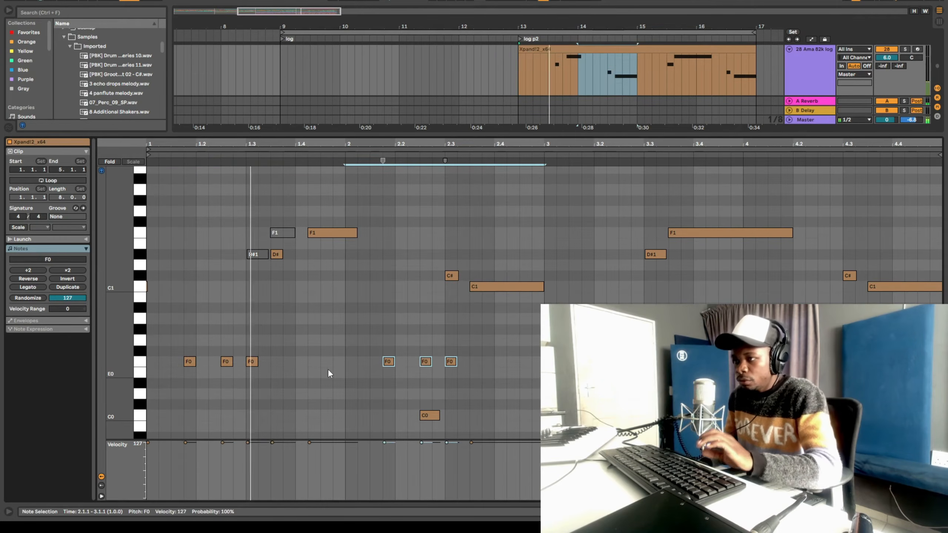
Delete the duplicated F0 note above the C0 note at 2.2.3
key(space)
click(428, 371)
drag(419, 332, 422, 373)
key(Delete)
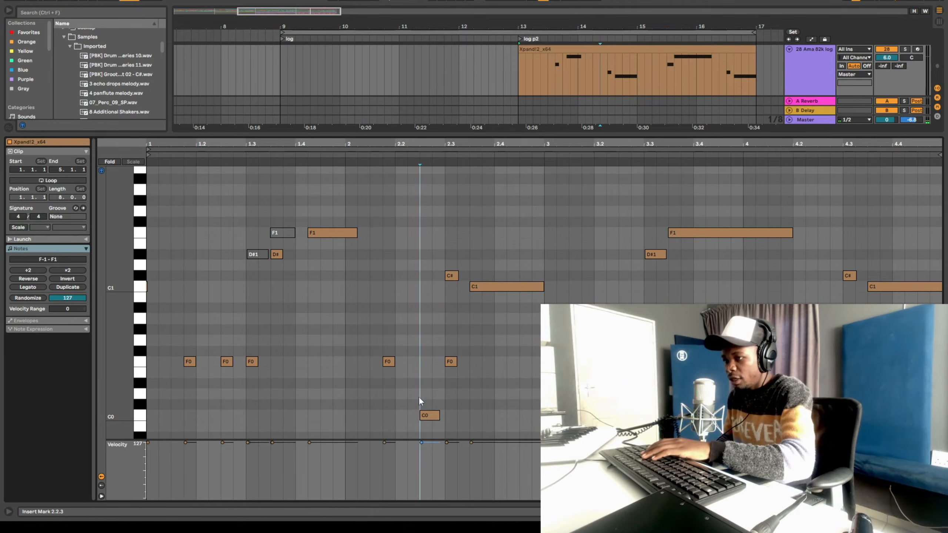
Deactivate the F0 note at 2.3.1 and show the whole clip in the note editor during playback
drag(379, 345, 440, 426)
drag(429, 331, 455, 369)
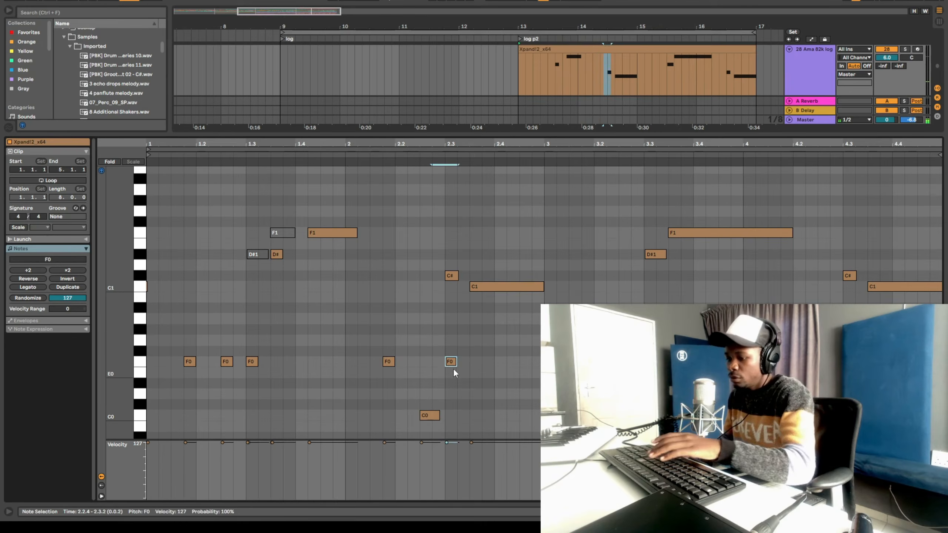
key(minus)
key(space)
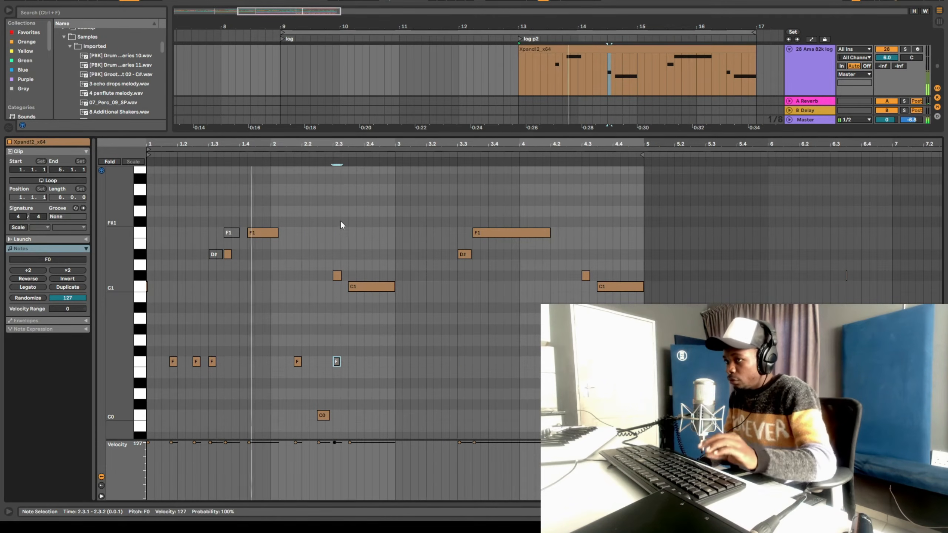
key(space)
Add a short G0 note at 2.4.3, move it to F1 at 2.4.1 and play the part
click(374, 288)
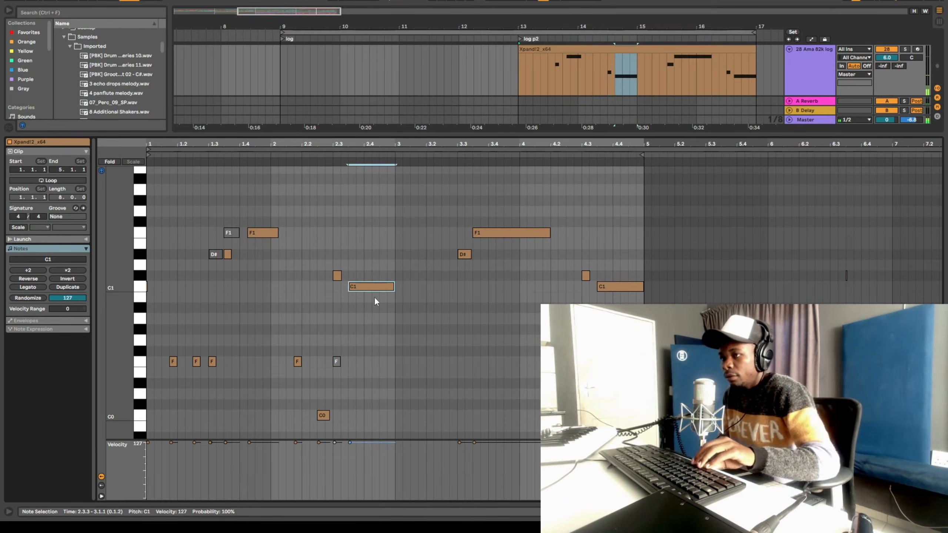
double_click(381, 341)
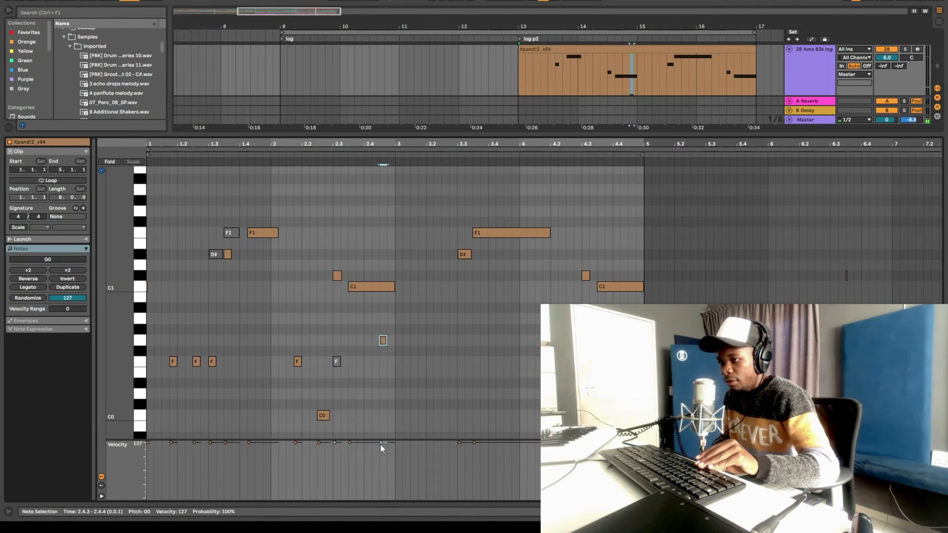
drag(387, 266, 368, 234)
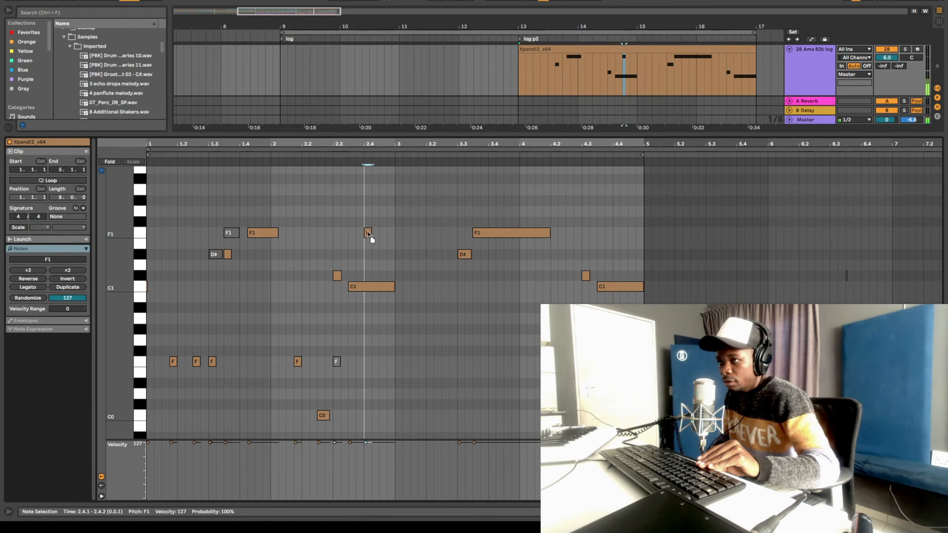
click(367, 231)
key(space)
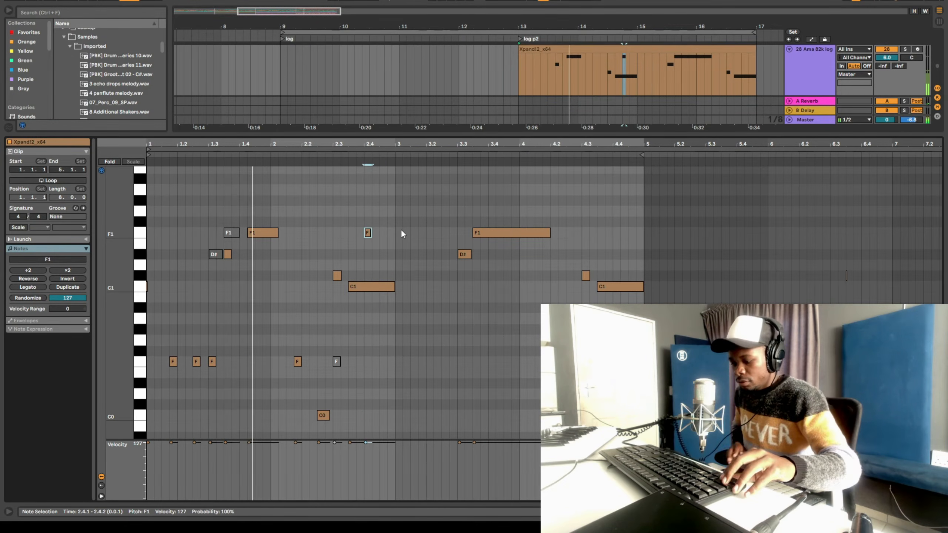
Move the short F1 note to F0 at 2.4.3 and shorten the C1 note at 2.3.3 to end there
key(shift+Down)
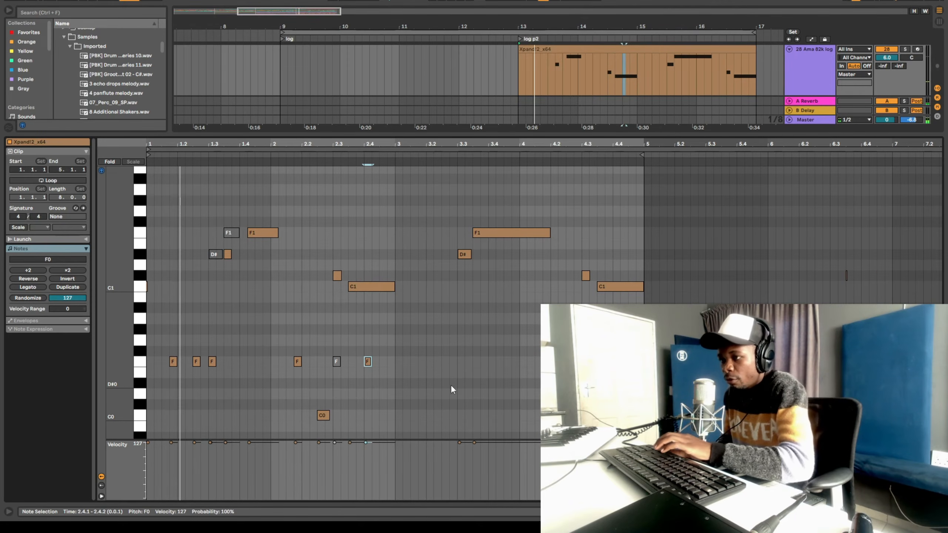
key(Right)
key(Right)
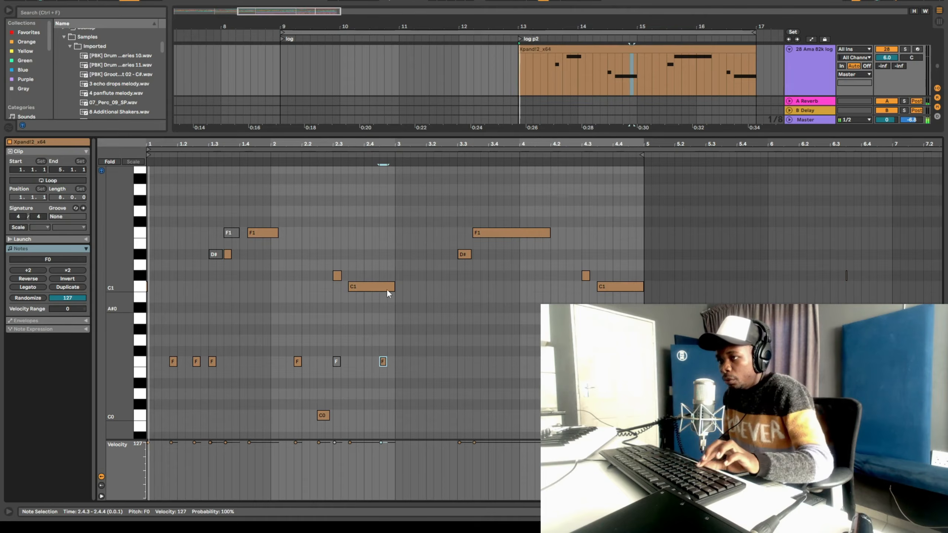
drag(393, 286, 378, 286)
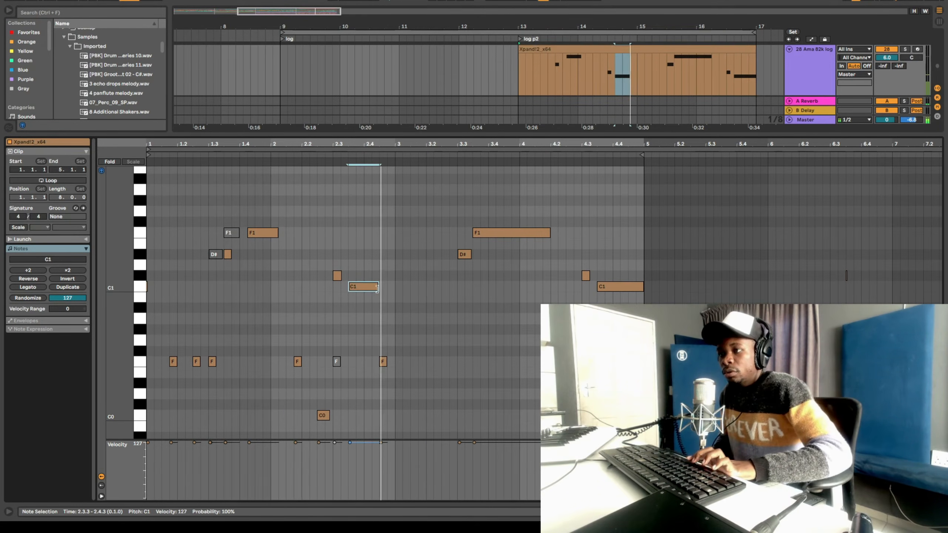
Move the last F0 note in bar 2 to 2.4.2 and play the log part to check it
key(space)
key(space)
key(space)
drag(394, 353, 374, 368)
key(Left)
key(space)
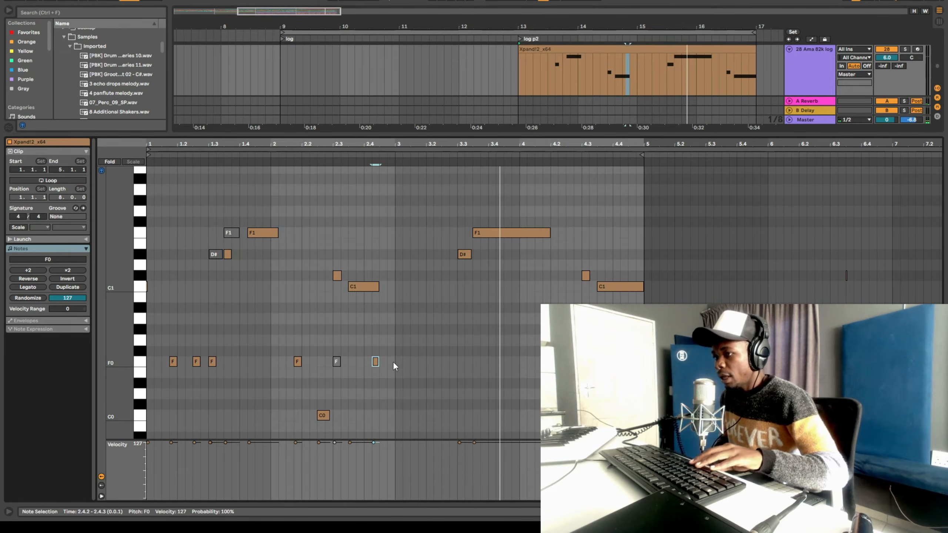
key(space)
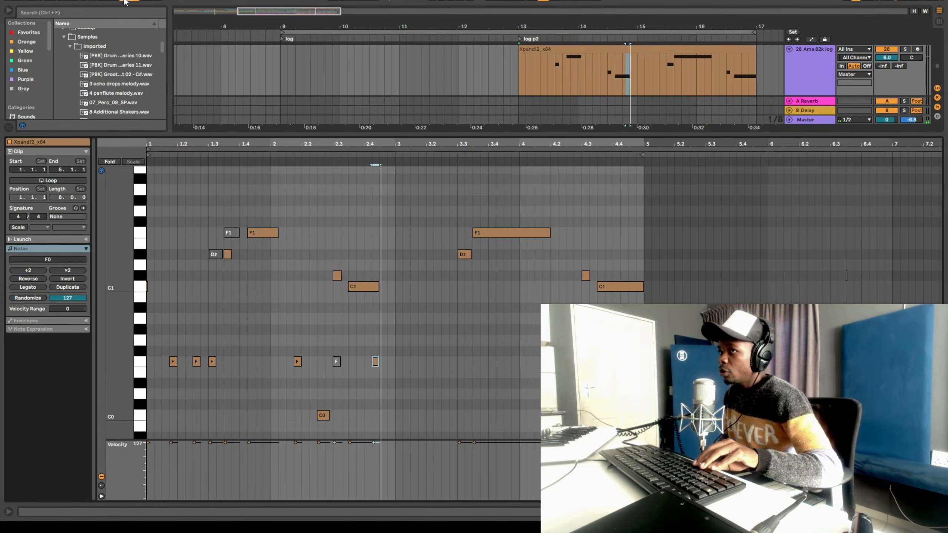
key(space)
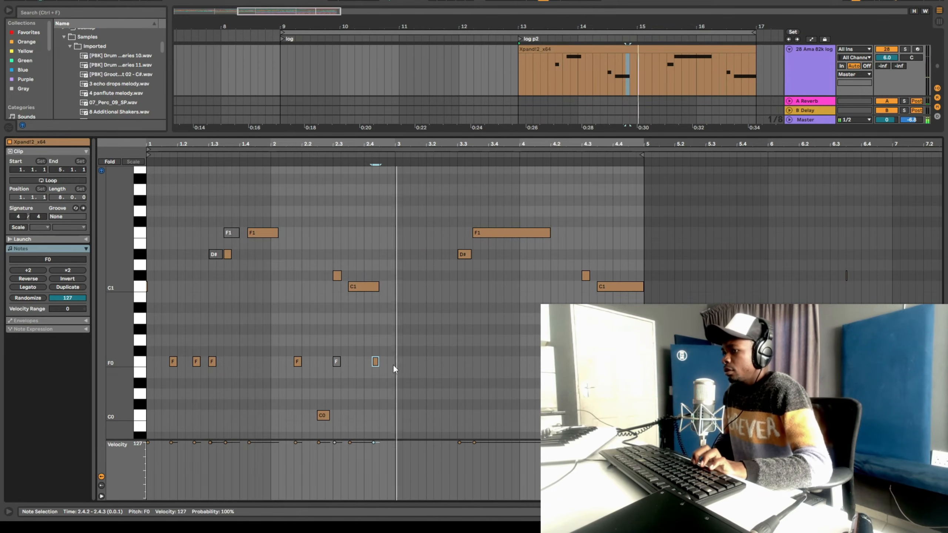
key(space)
Copy the three F0 notes in bar 1 and paste them into bar 3 at 3.1.1
drag(277, 363, 154, 366)
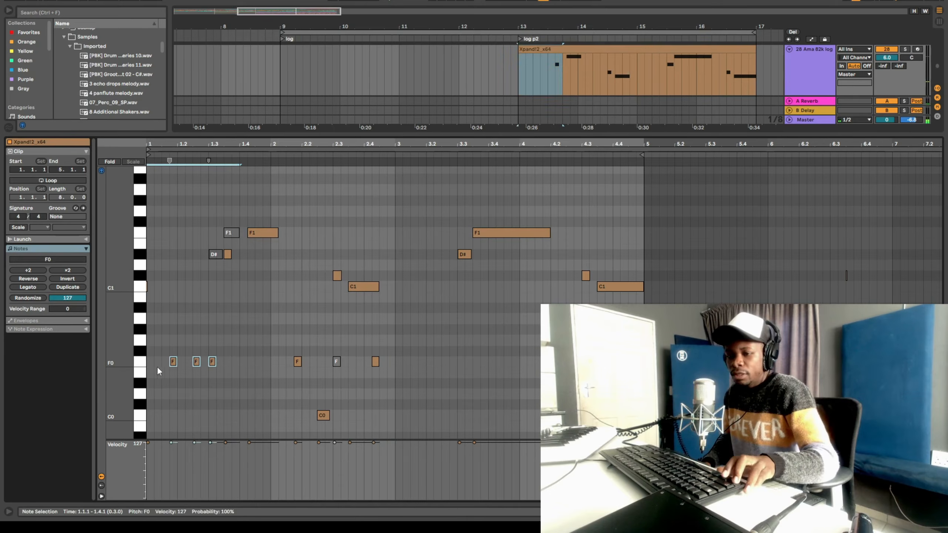
key(ctrl+c)
click(395, 360)
key(ctrl+v)
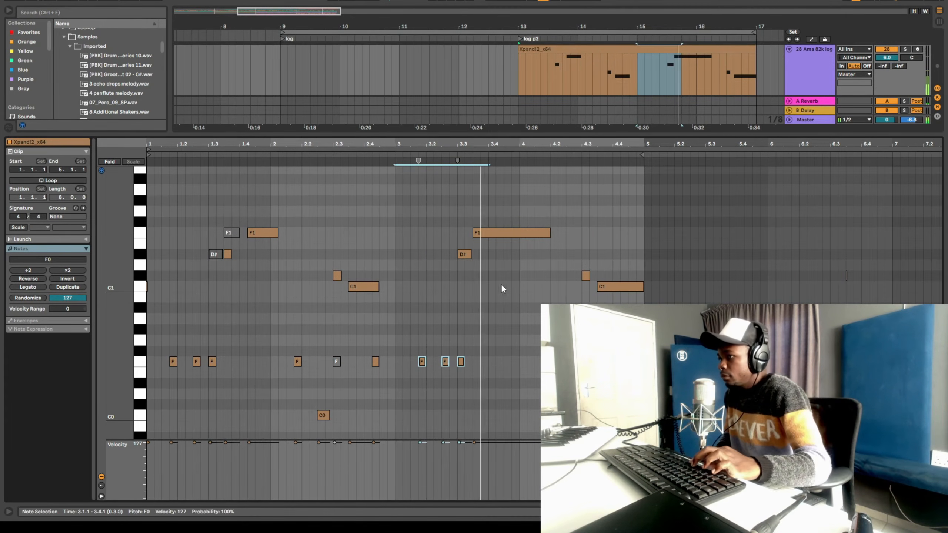
Deactivate the copied F0 note at 3.3.1 and play the part from bar 3
click(472, 356)
key(space)
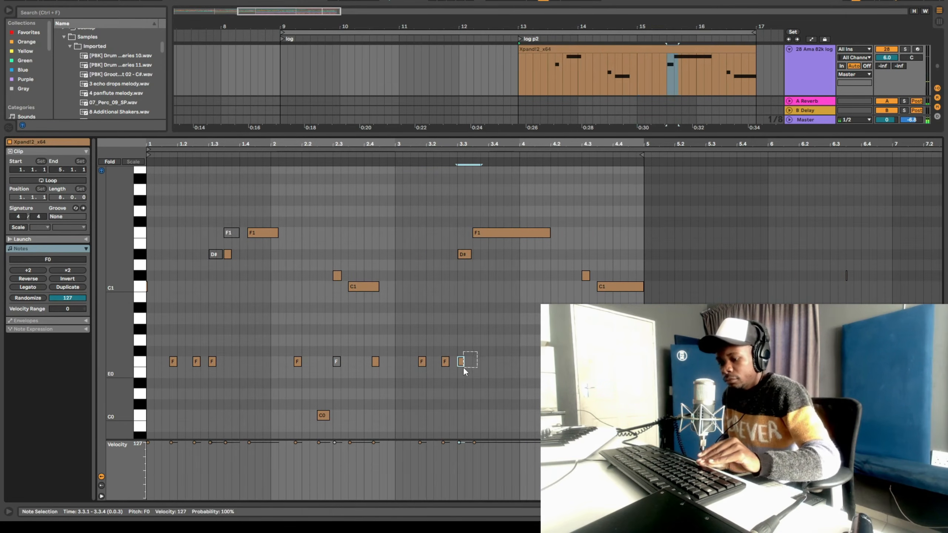
click(400, 301)
key(space)
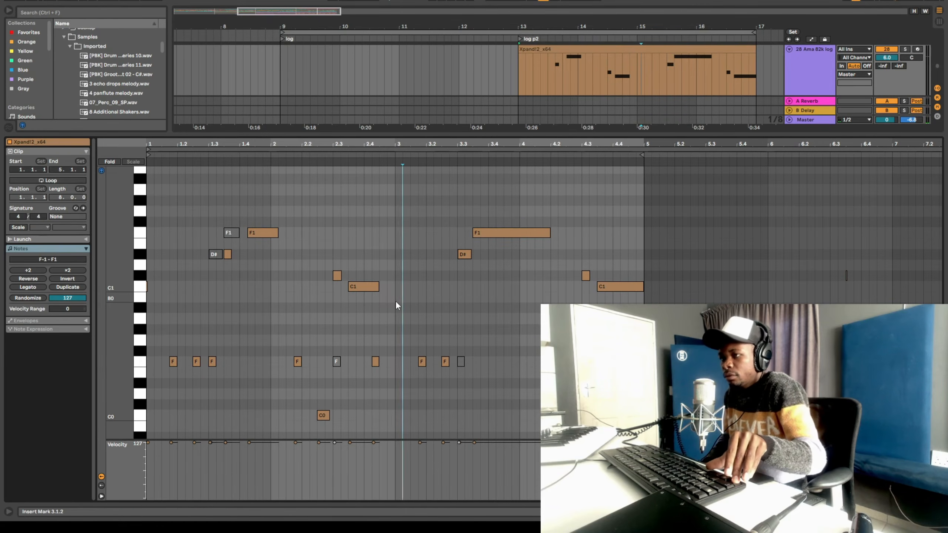
key(space)
Add a short F1 note at 3.4.2 and raise its velocity to 127
click(503, 249)
double_click(502, 253)
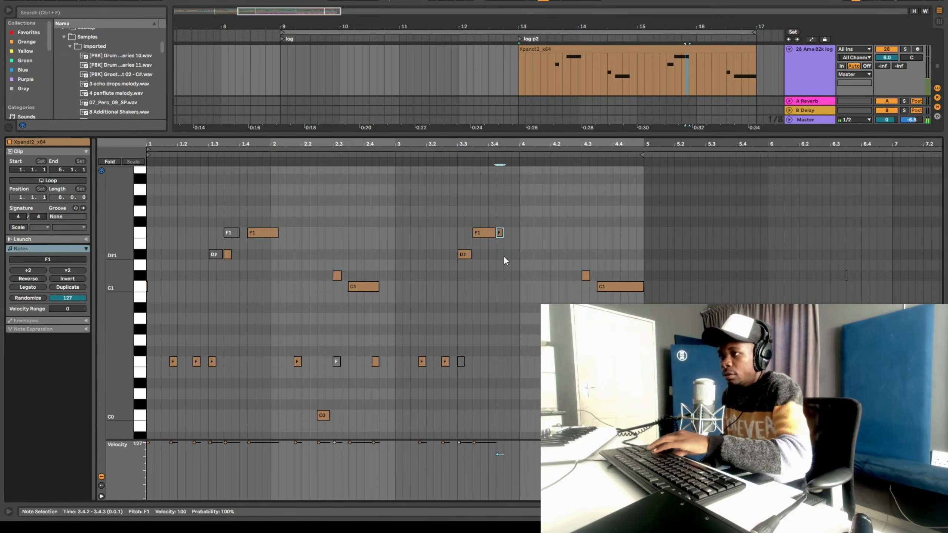
click(503, 451)
drag(501, 451, 500, 443)
key(space)
Lengthen the new F1 note to 0.0.2 and move it to 3.4.1
drag(501, 233, 519, 233)
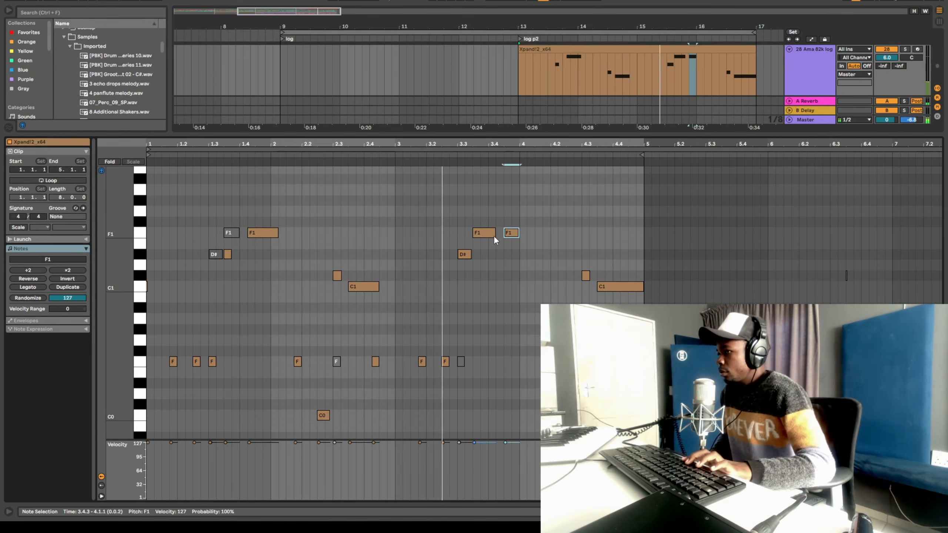
drag(512, 235, 498, 233)
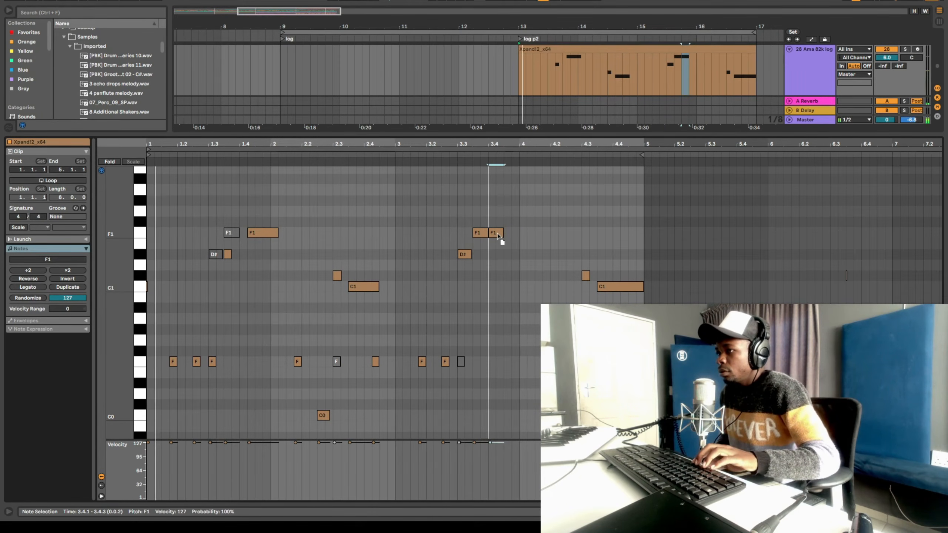
click(461, 225)
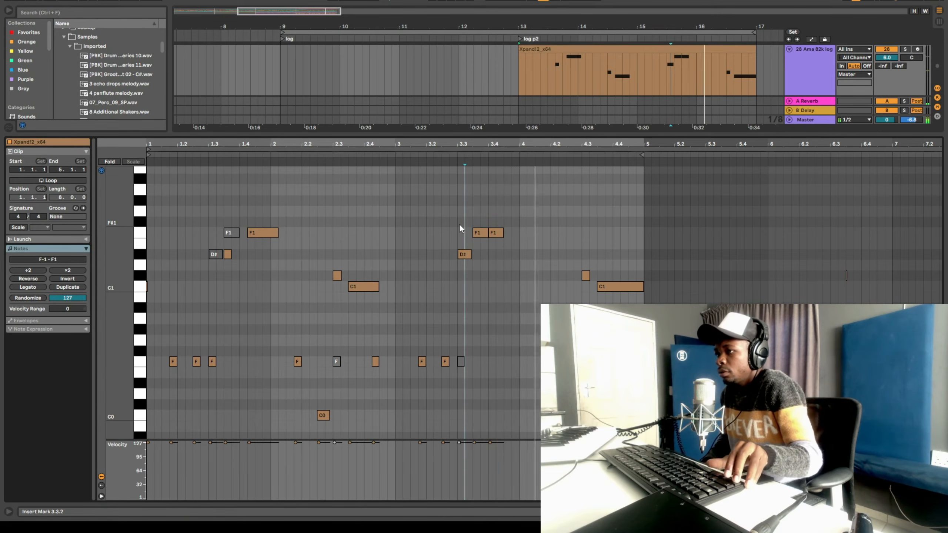
Add a short F1 note at 3.4.3 with velocity 127 and play the part from bar 3
double_click(508, 233)
key(space)
drag(517, 454, 517, 443)
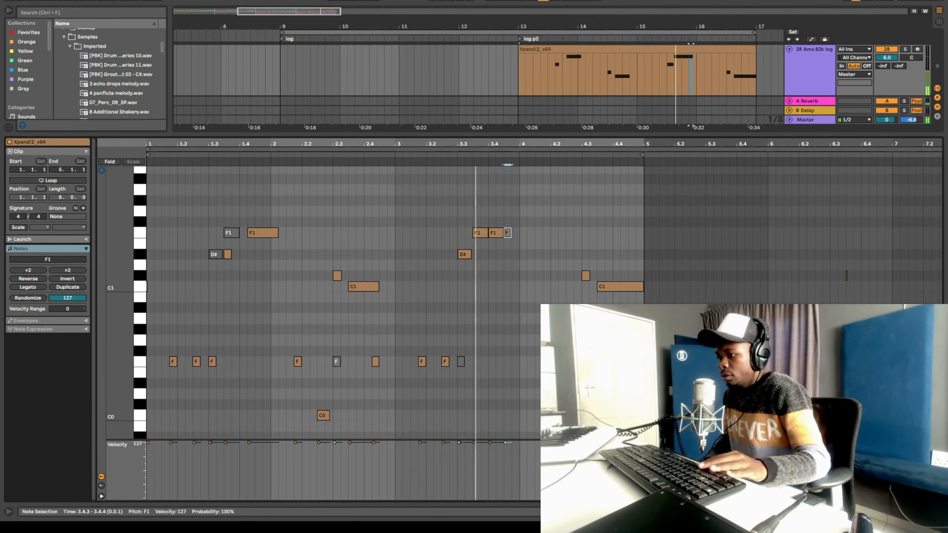
click(395, 217)
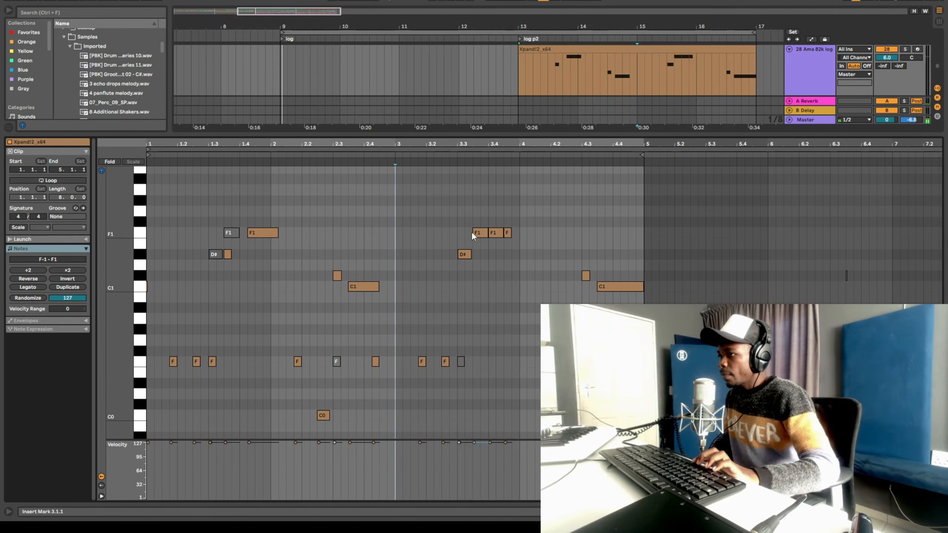
Copy the three consecutive F1 notes in bar 3 to C1 starting at 4.3.3, over the long C1 note
drag(464, 224, 579, 237)
drag(476, 233, 603, 286)
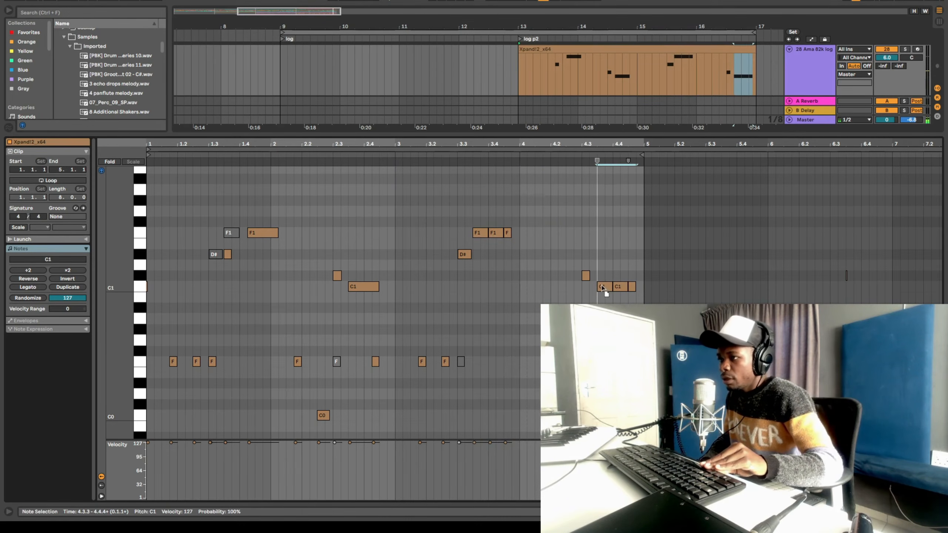
Extend the first F1 note in bar 3 to 3.4.3 over the second one and play from bar 3
drag(487, 234, 496, 235)
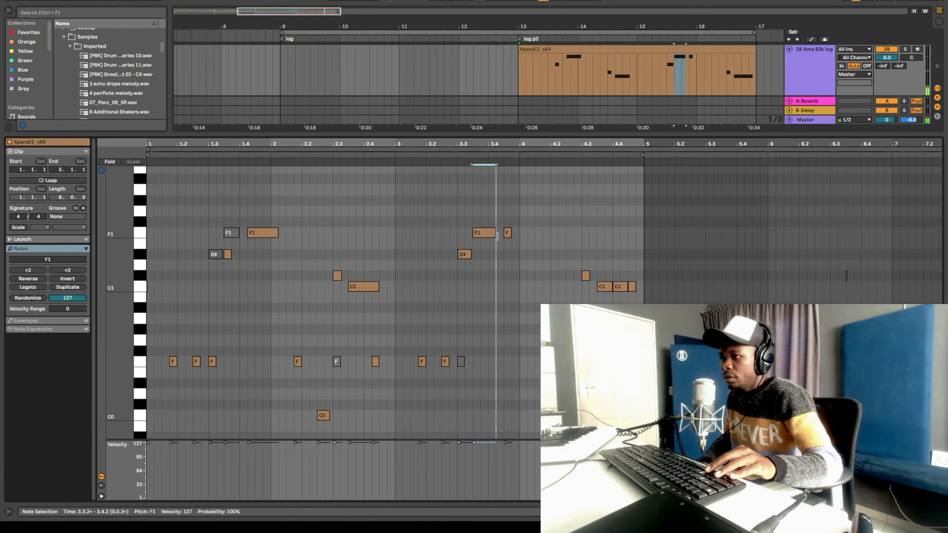
click(449, 235)
click(399, 222)
key(space)
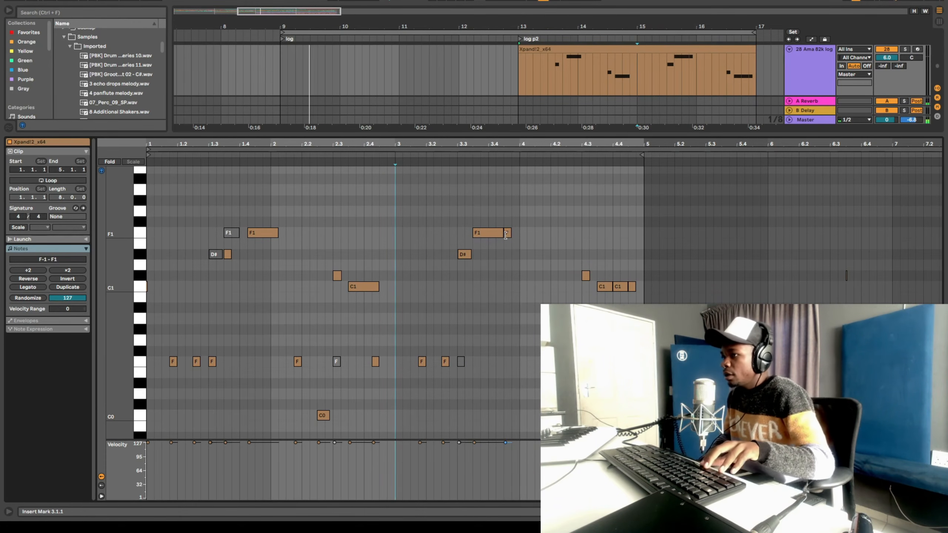
Stretch the last F1 note in bar 3 to run from 3.4.2 to 4.1.1 and play it back
drag(506, 234, 500, 235)
click(459, 231)
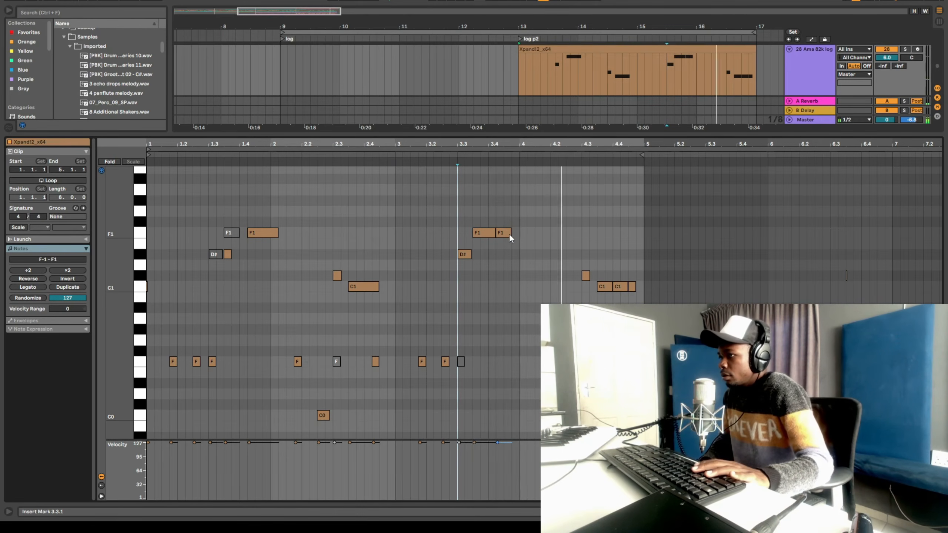
drag(510, 235, 519, 236)
click(454, 228)
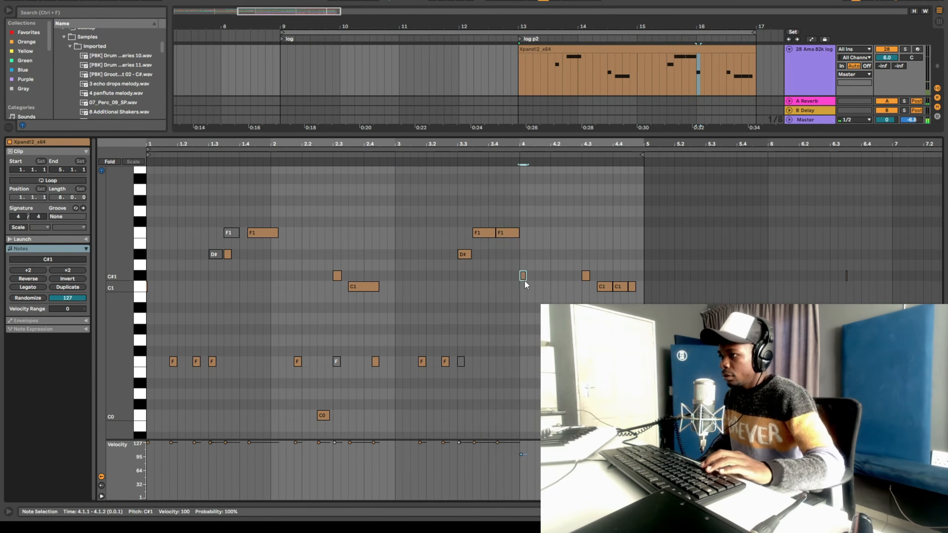
Place a C1 note from 4.1.1 to 4.1.3 at velocity 127 and play the part
double_click(527, 277)
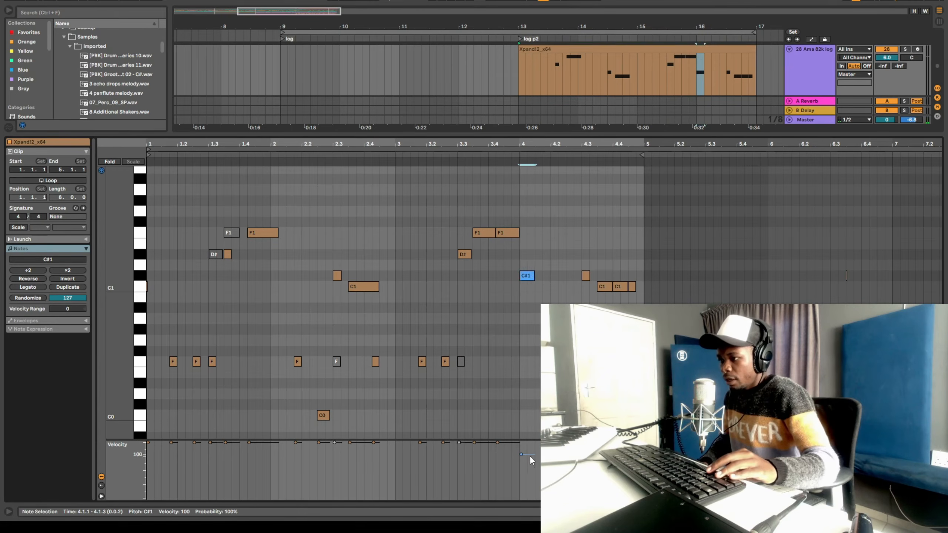
drag(530, 276, 524, 284)
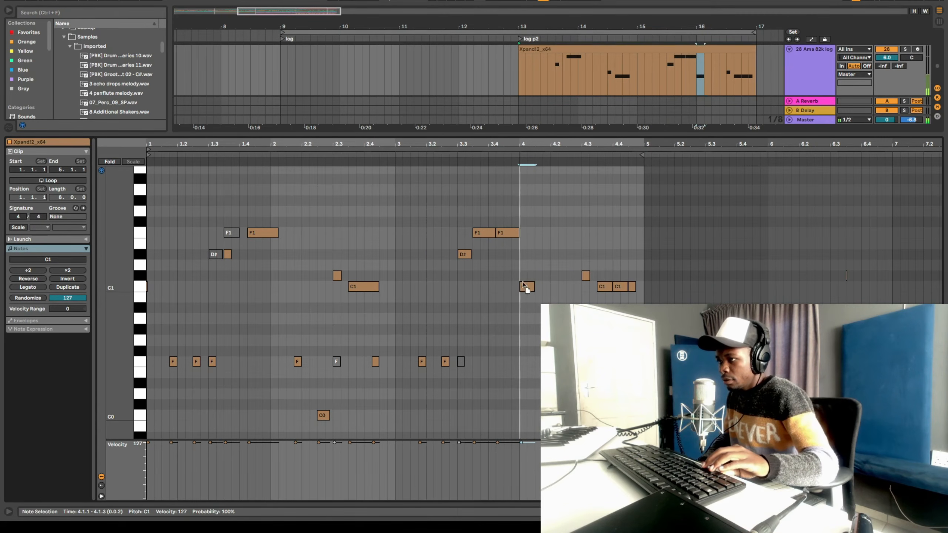
key(space)
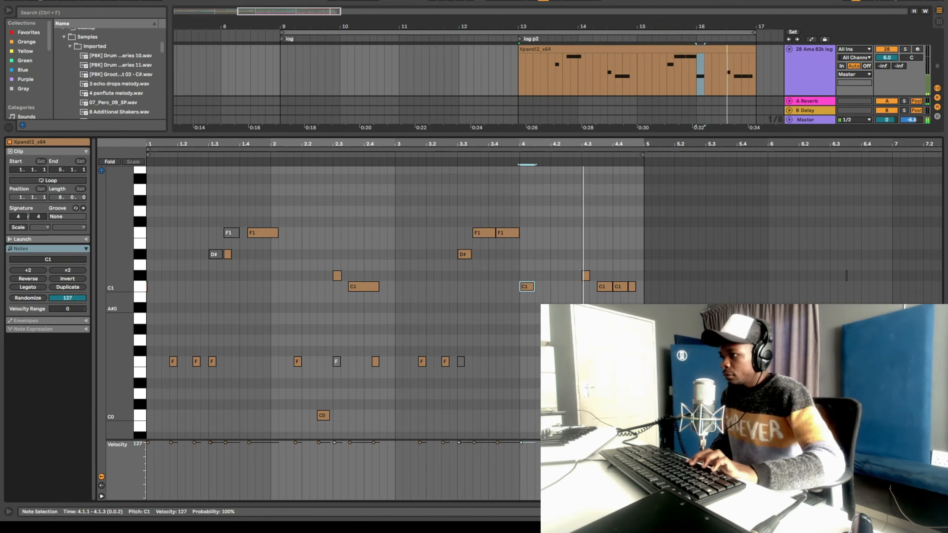
Move the last short C1 note in bar 4 down an octave to C0
scroll(536, 297, down, 2)
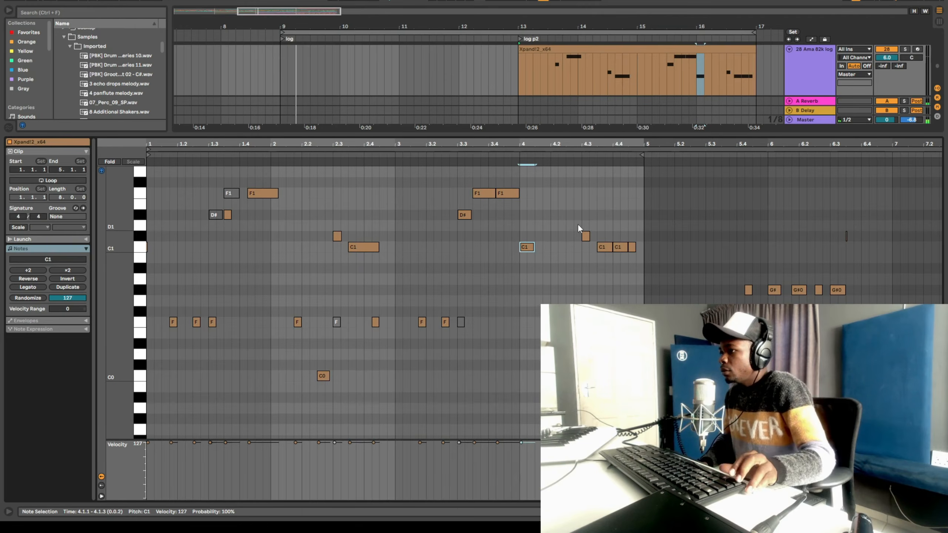
click(626, 246)
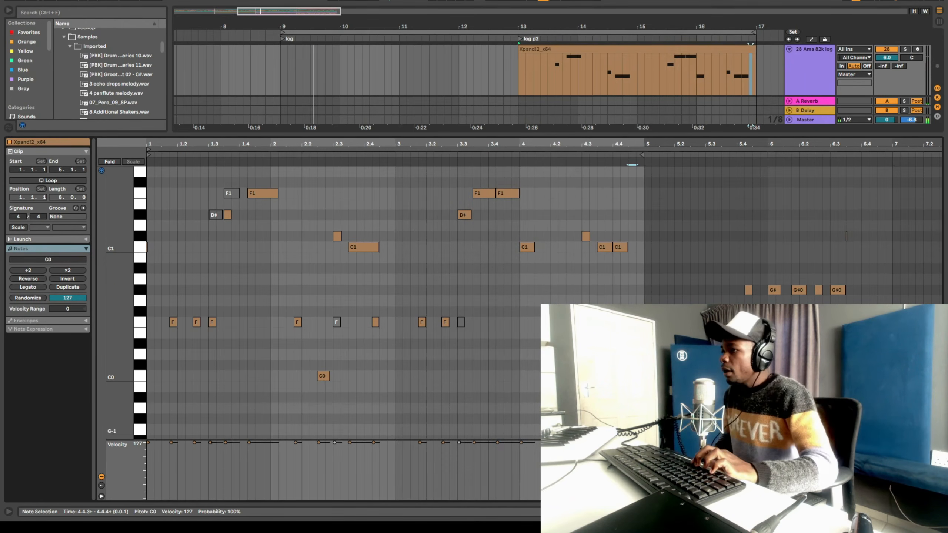
Collapse the note editor, play the log p2 section in the arrangement and show the devices of the 28 Ama 82k log track
drag(599, 135, 599, 496)
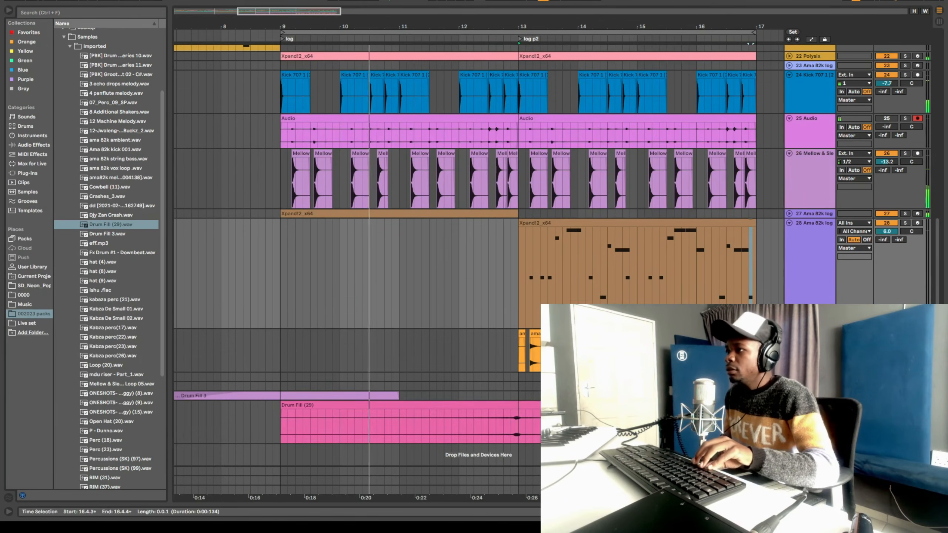
drag(569, 27, 570, 4)
click(424, 248)
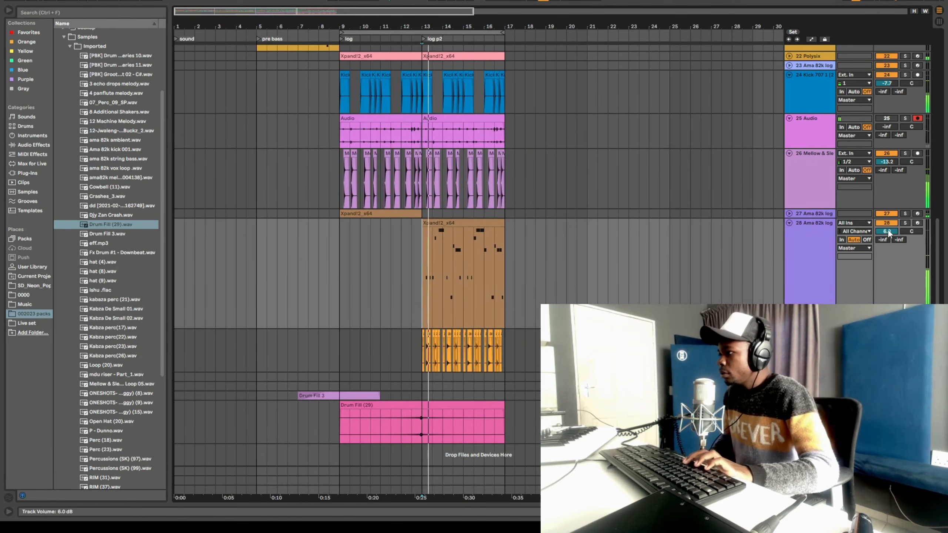
click(831, 276)
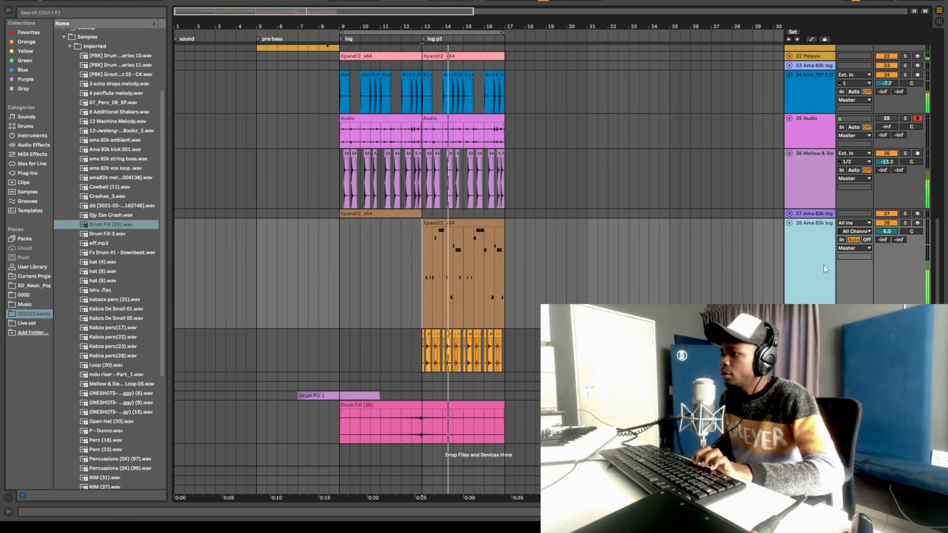
key(shift+Tab)
key(space)
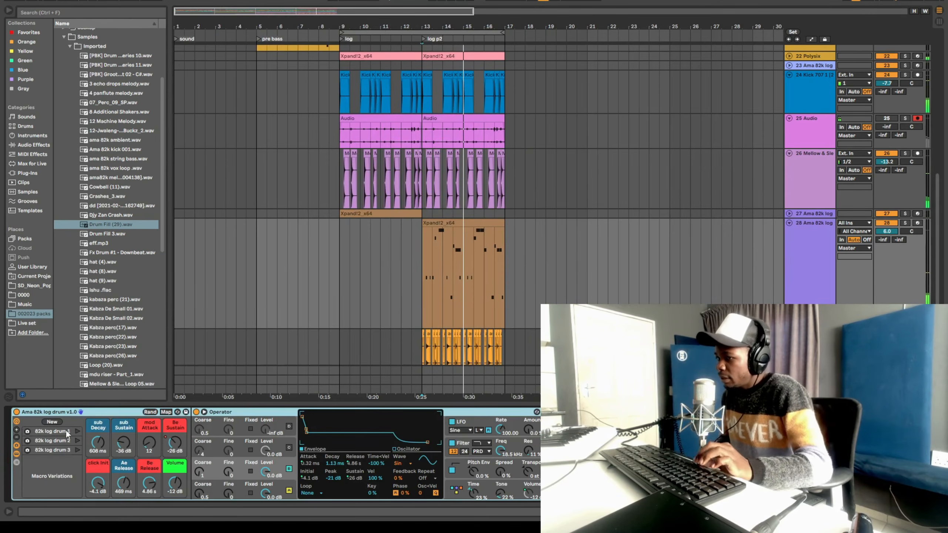
Set the log drum's sub Decay to 880 ms and Ae Release to 1.33 s while playing the log p2 section
key(space)
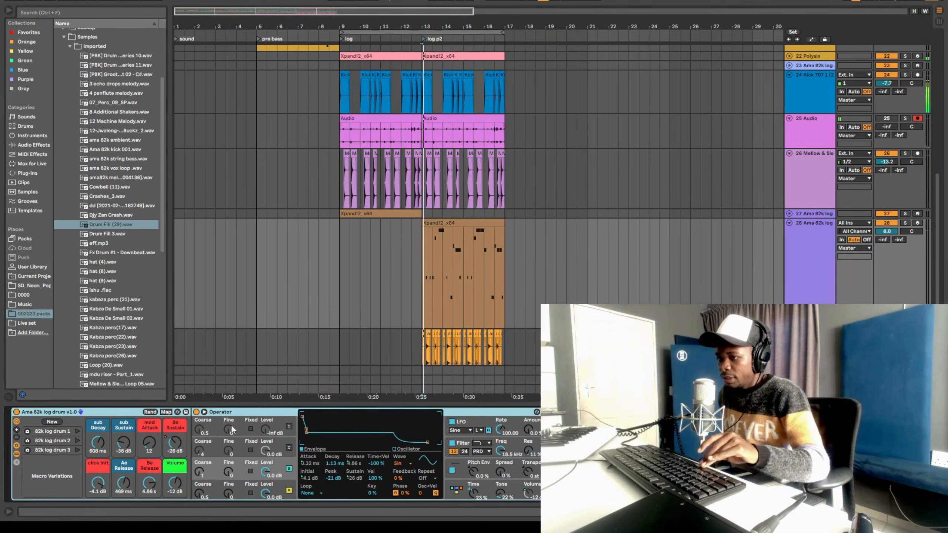
key(space)
key(space)
drag(97, 443, 98, 438)
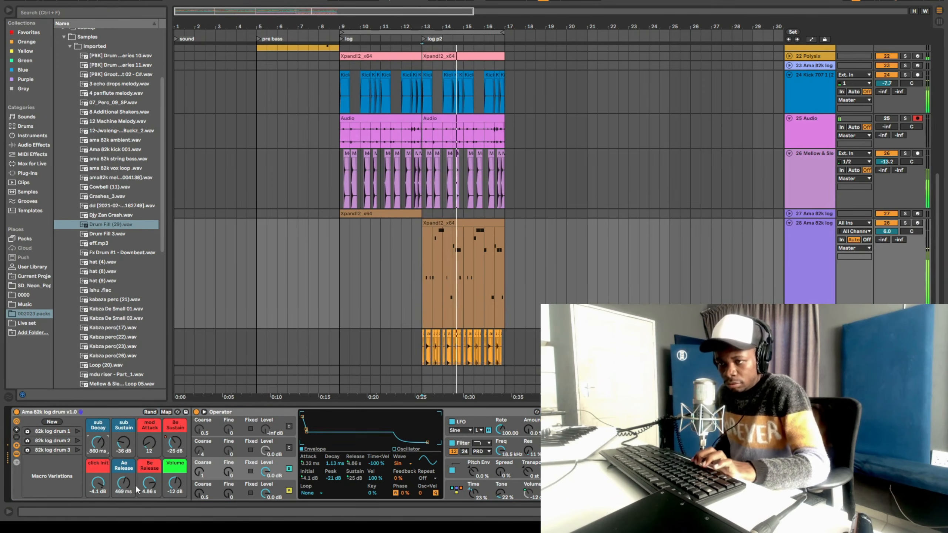
drag(122, 485, 122, 474)
key(space)
key(space)
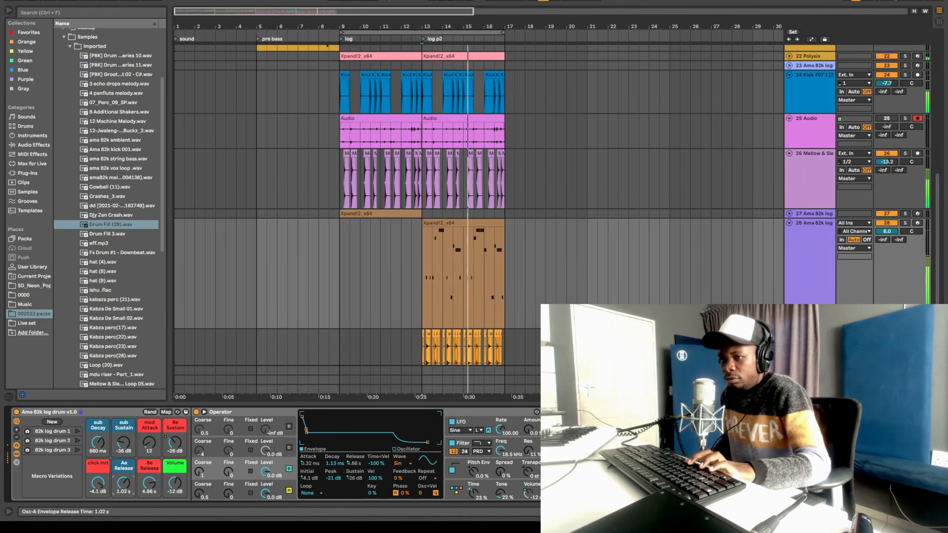
drag(124, 483, 124, 473)
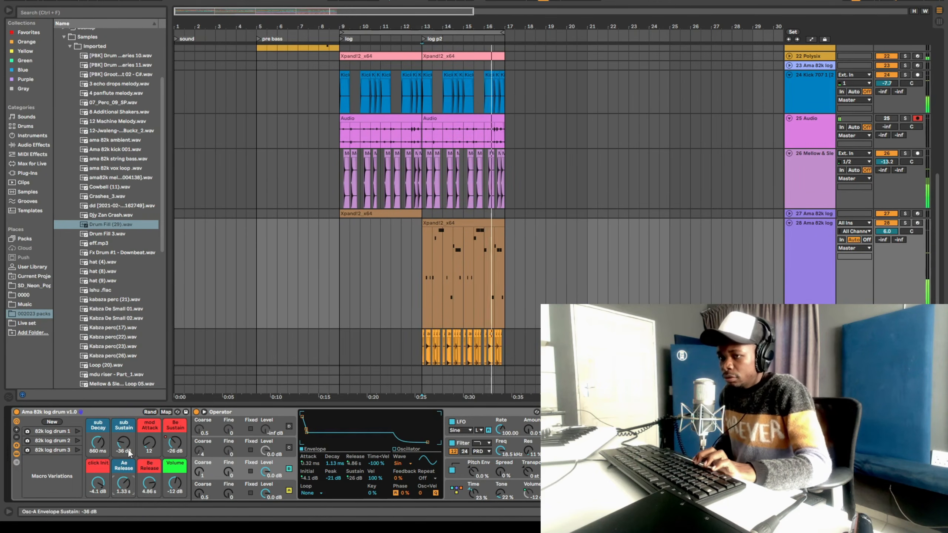
Select the 28 Ama 82k log track and locate Glue Compressor among the Dynamics audio effects
click(450, 223)
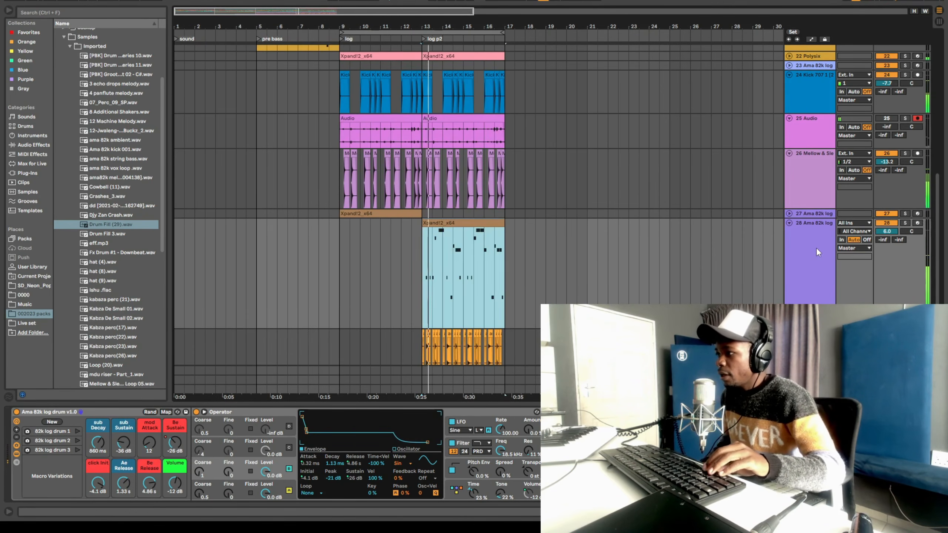
click(817, 249)
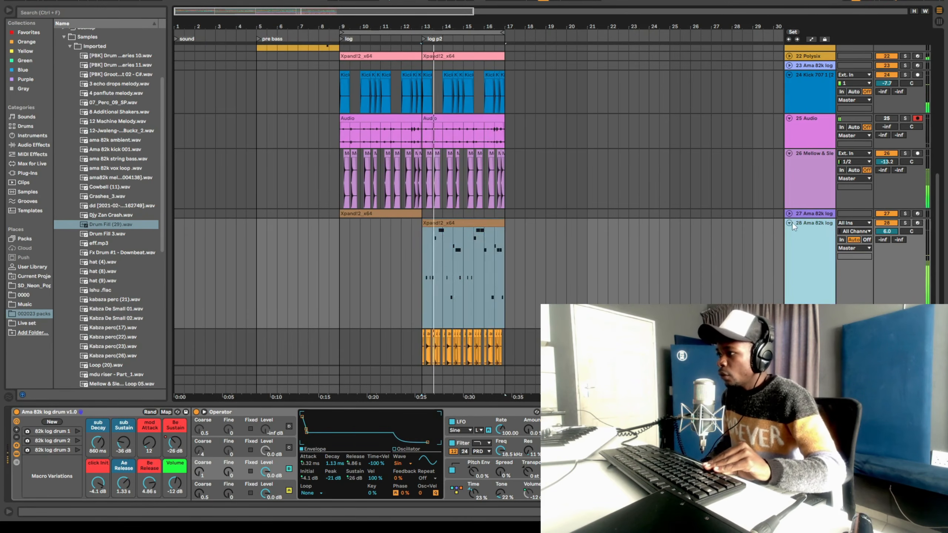
click(790, 213)
click(790, 214)
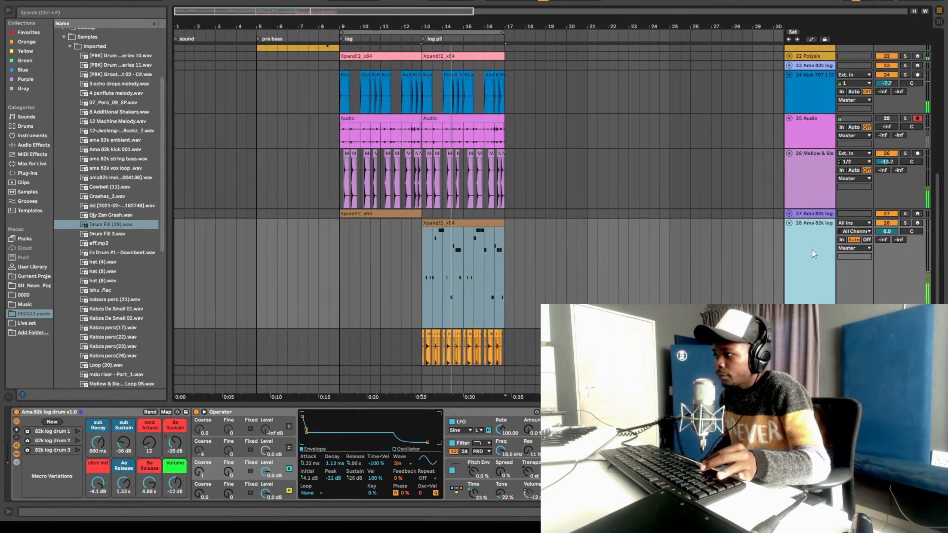
click(39, 144)
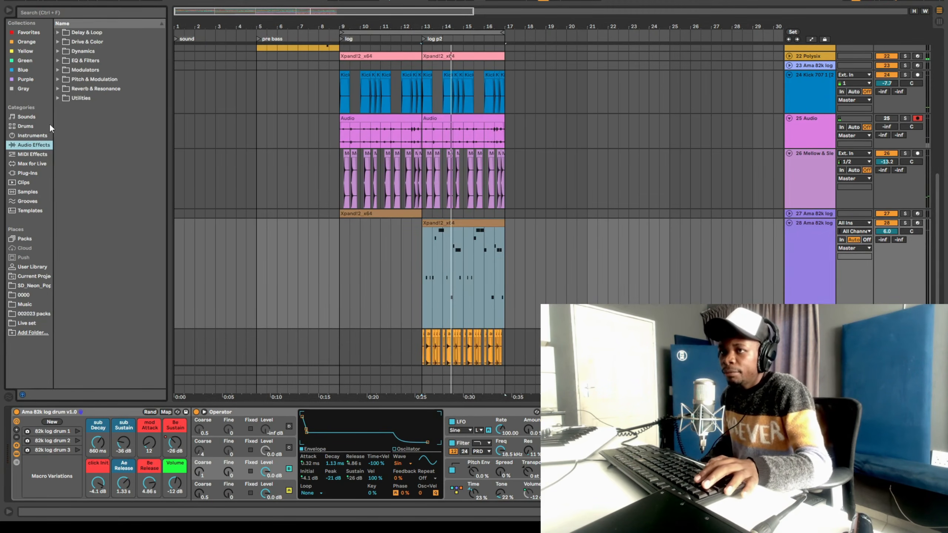
click(57, 51)
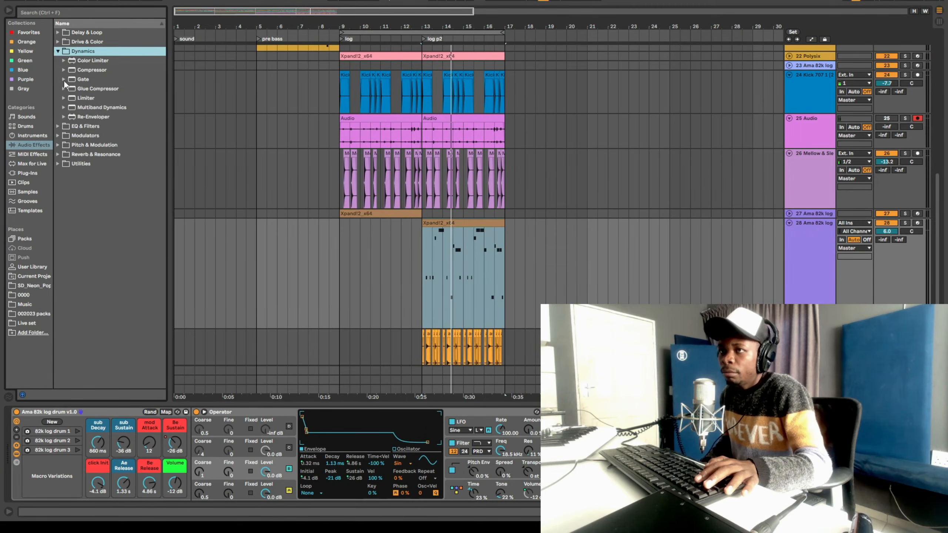
click(90, 89)
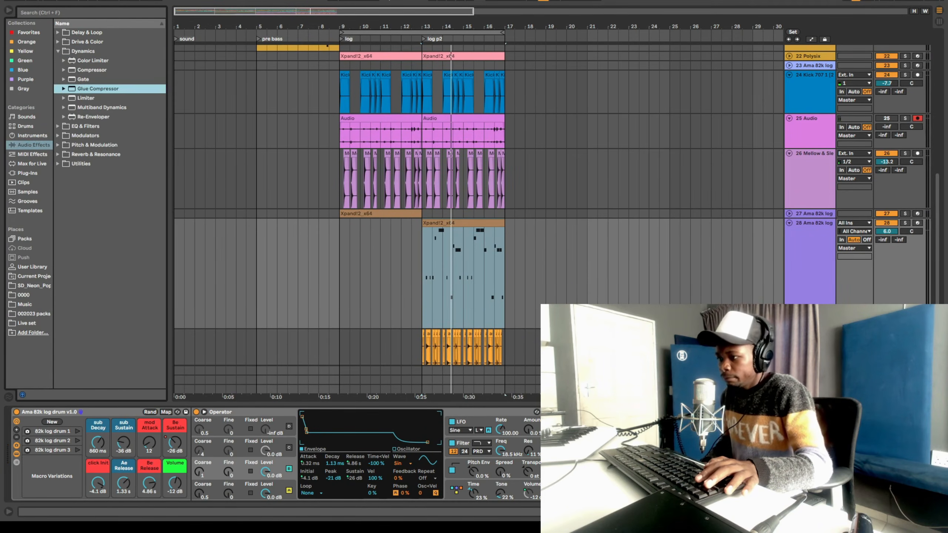
Play the log p2 section repeatedly to listen to the log drum against the beat and stop playback
key(space)
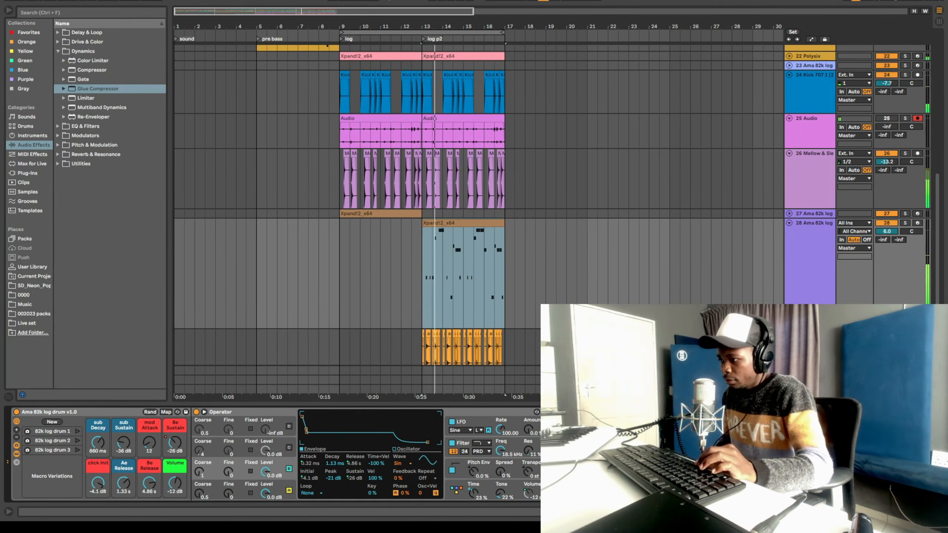
key(space)
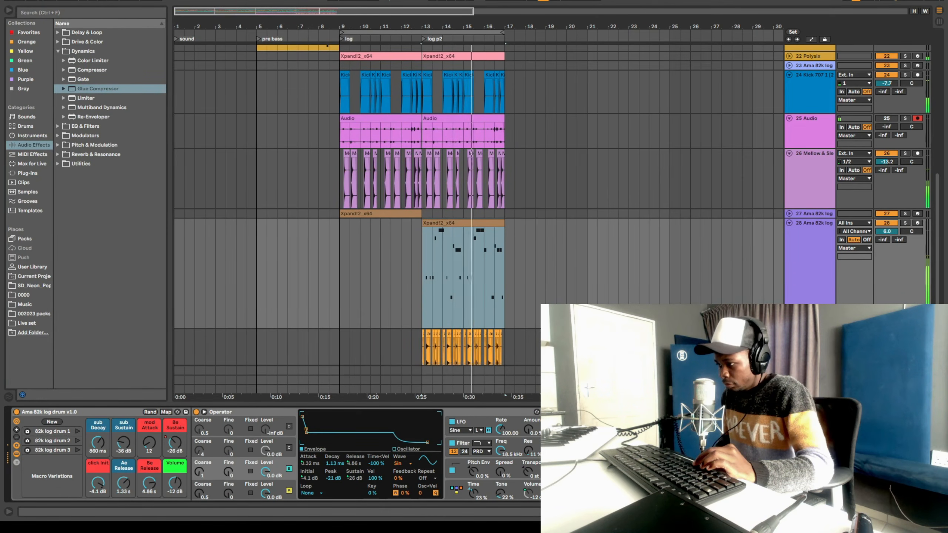
key(space)
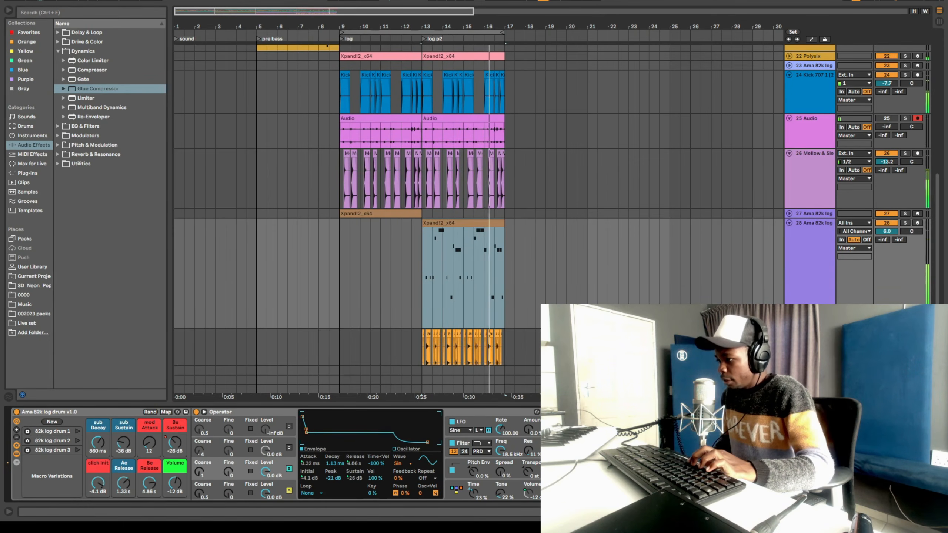
key(space)
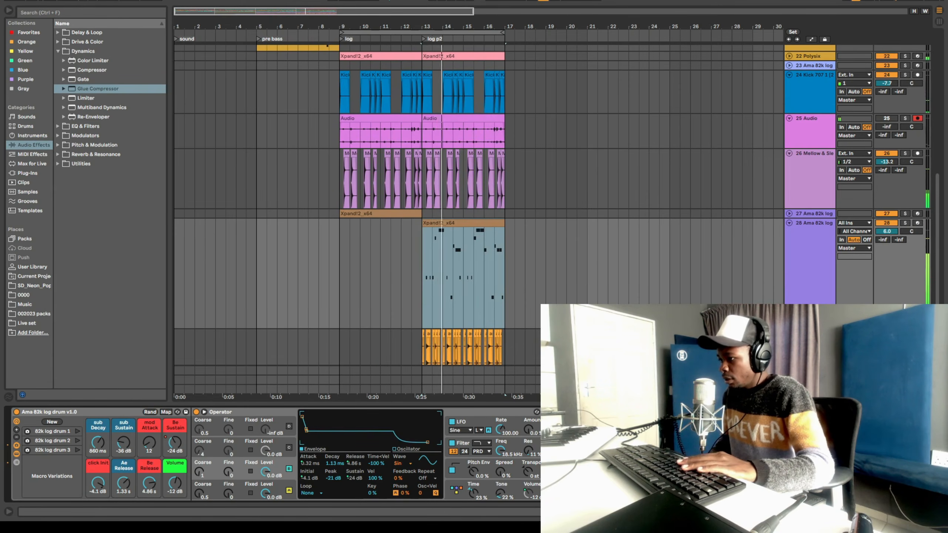
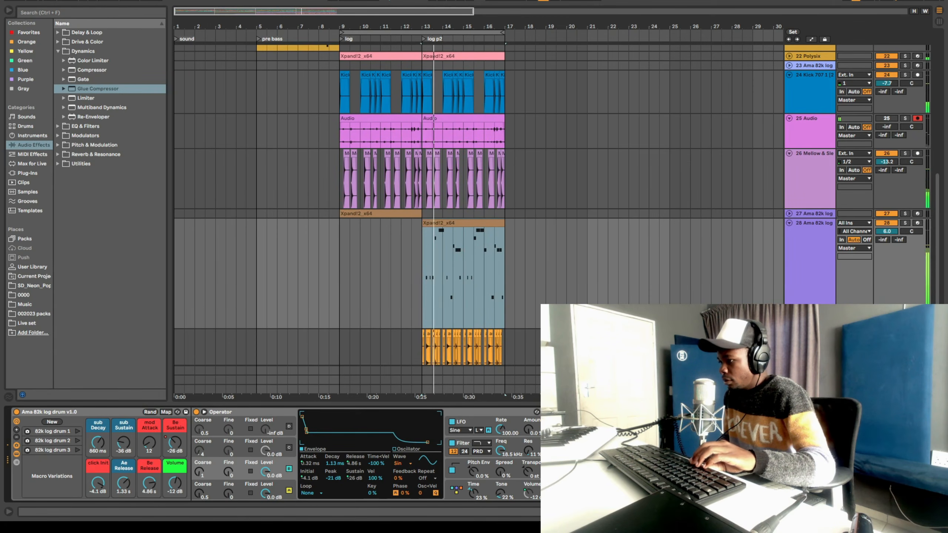
key(space)
key(space)
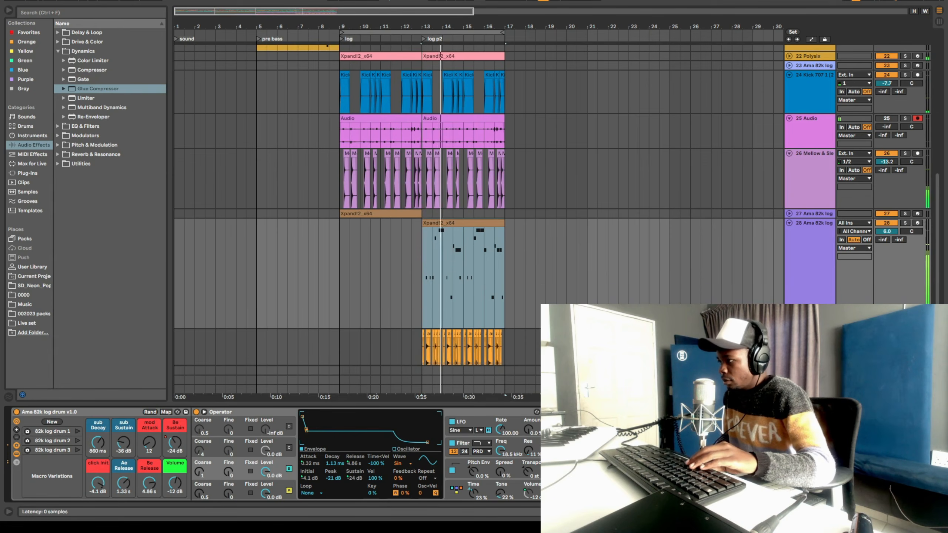
key(space)
key(space)
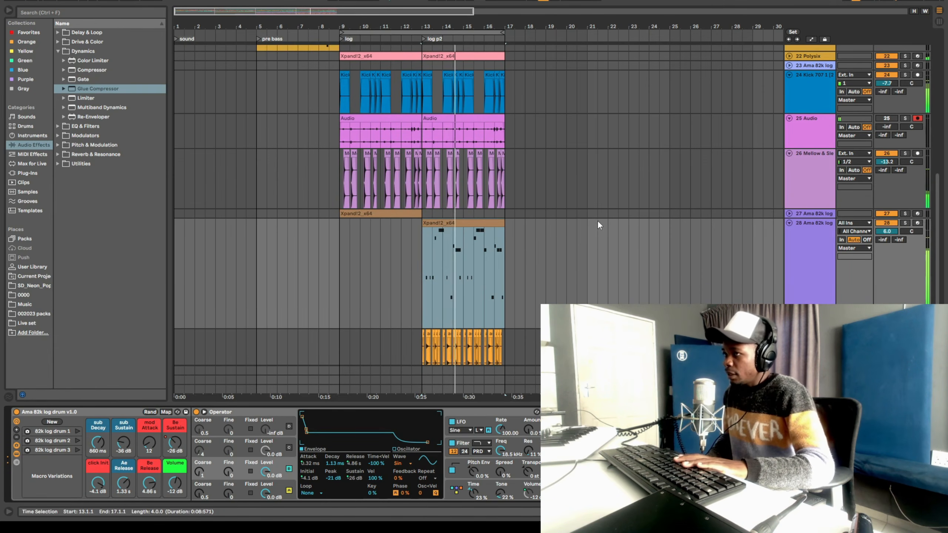
scroll(343, 281, up, 1)
scroll(345, 268, down, 2)
key(space)
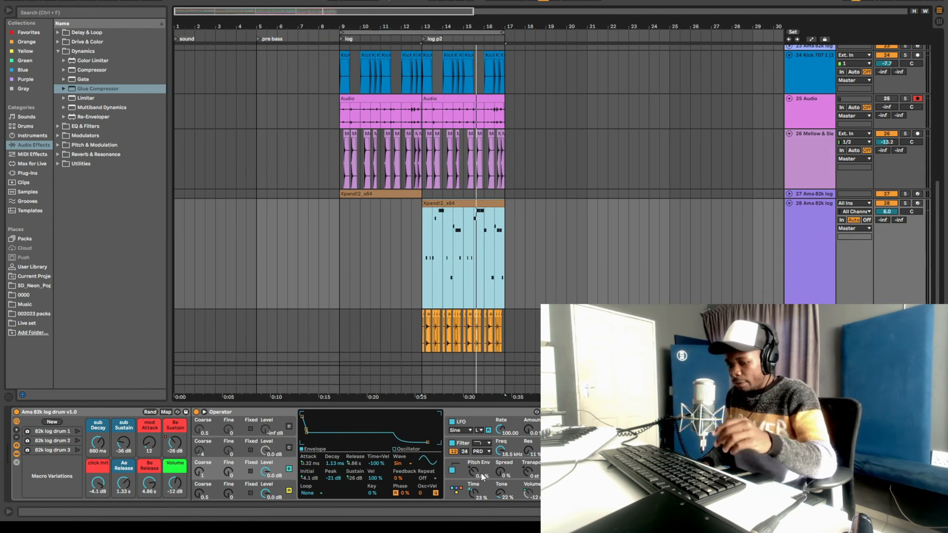
Switch to Universal Control, view the Revelator IO 24 mixer and return to Ableton Live
key(super)
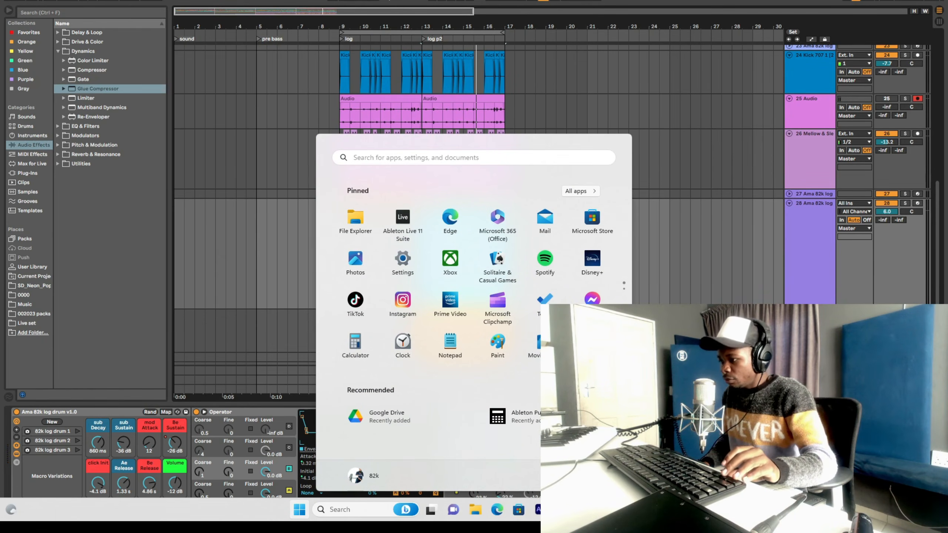
click(627, 509)
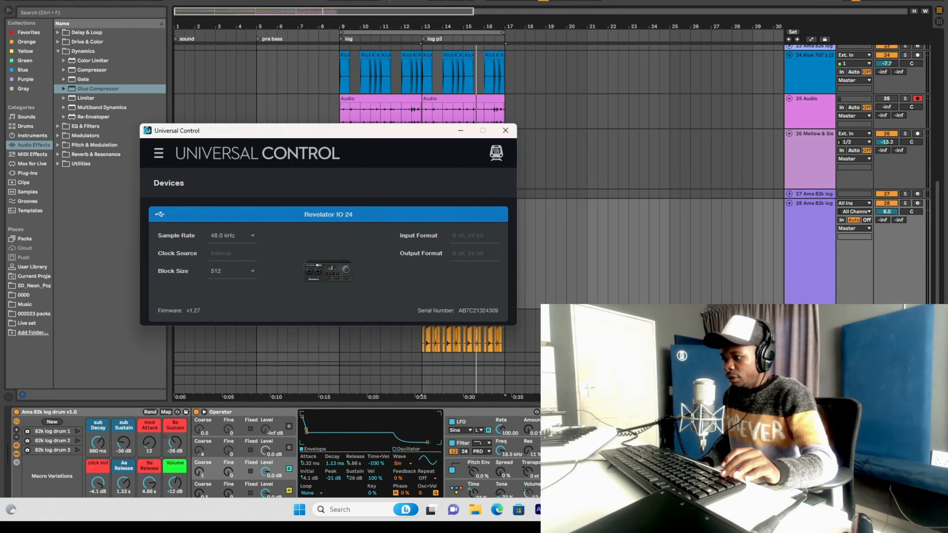
key(super)
click(627, 509)
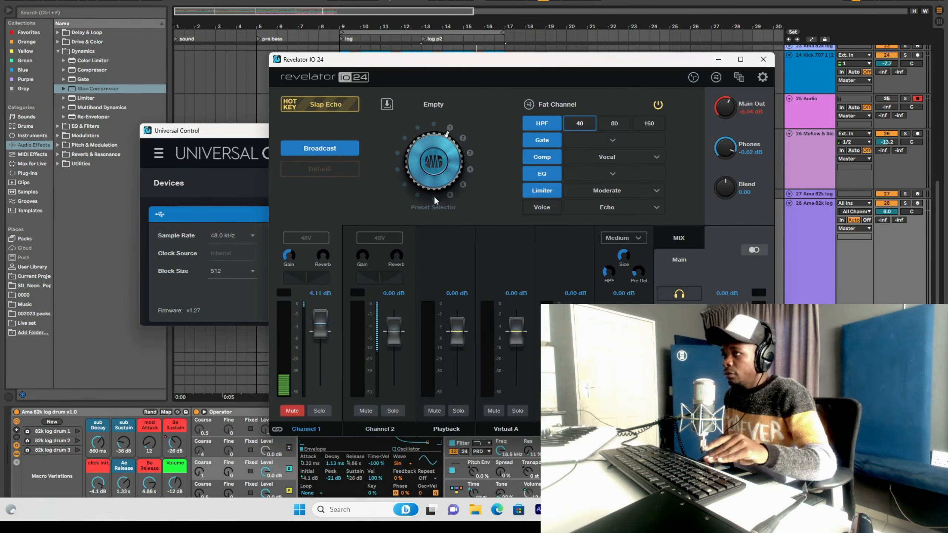
click(606, 509)
Lower the 28 Ama 82k log track's volume to -0.3 dB during playback and collapse the kick, Audio and Mellow & Sleazy tracks above it
key(space)
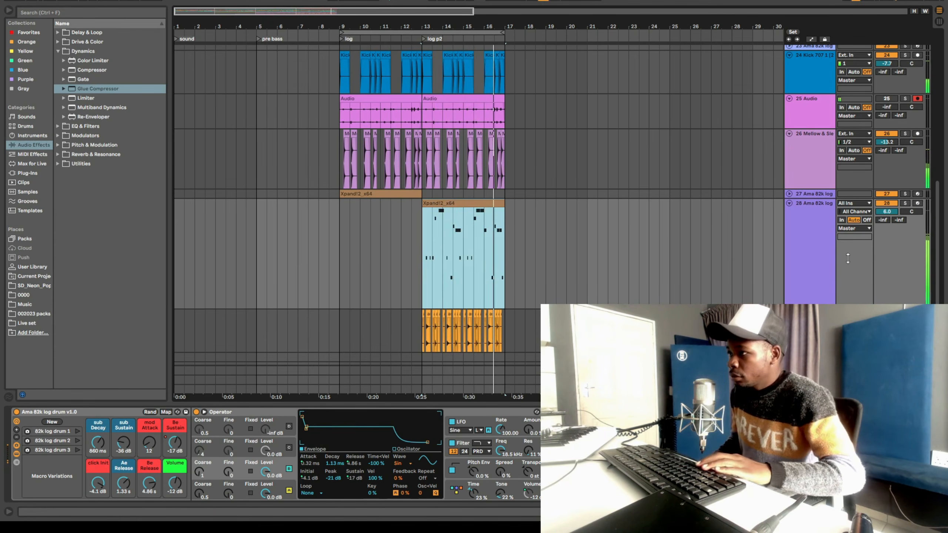
drag(887, 212, 887, 214)
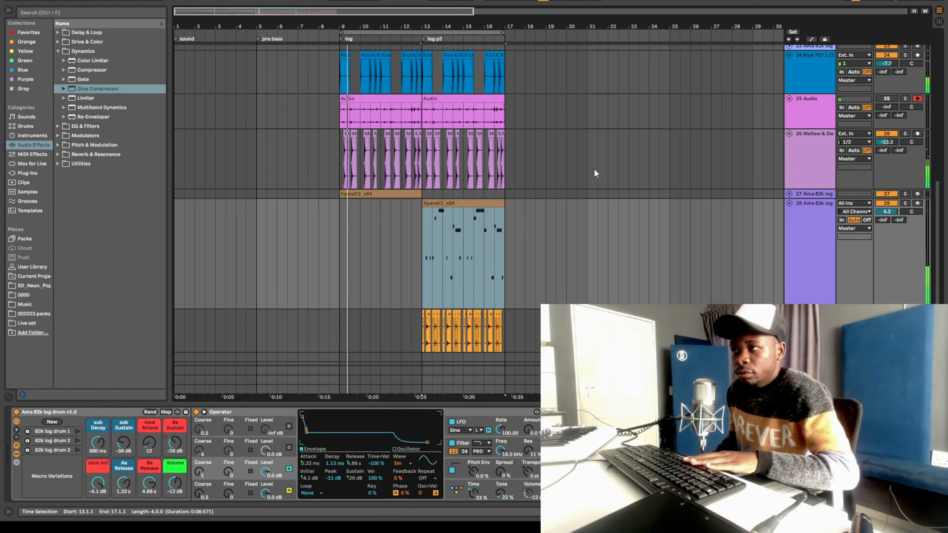
click(789, 98)
scroll(769, 124, down, 1)
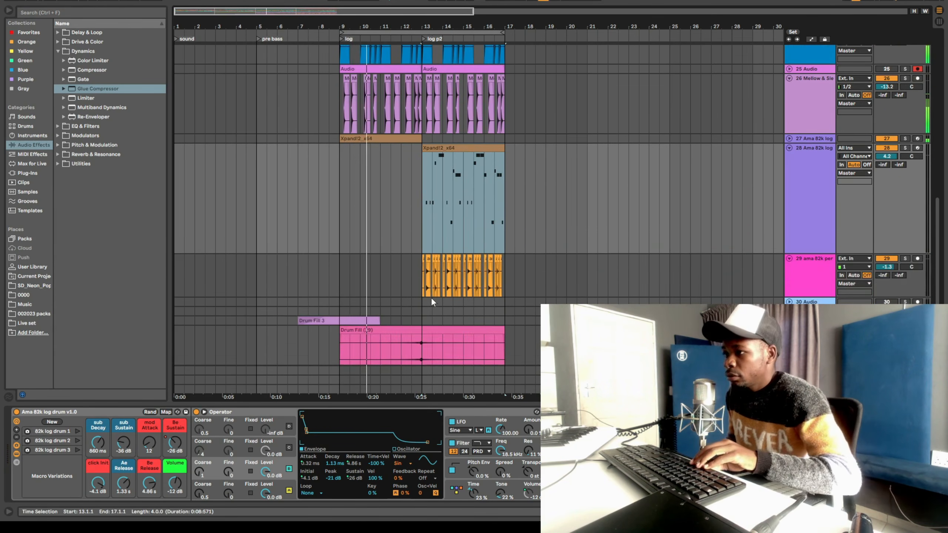
click(789, 88)
scroll(789, 90, up, 2)
click(789, 85)
drag(424, 25, 469, 64)
drag(887, 131, 891, 140)
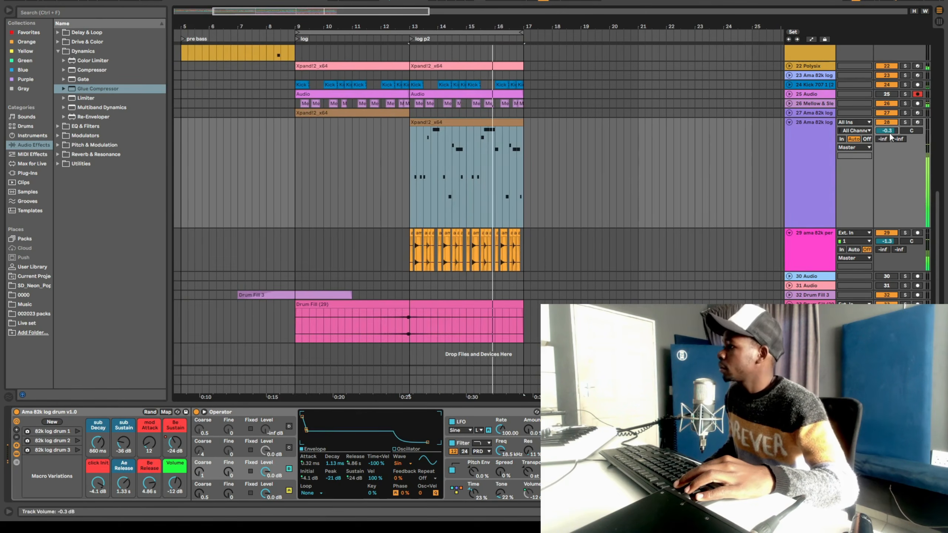
Set the log drum's click Init to -2.5 dB on the 28 Ama 82k log track while the beat plays
click(799, 163)
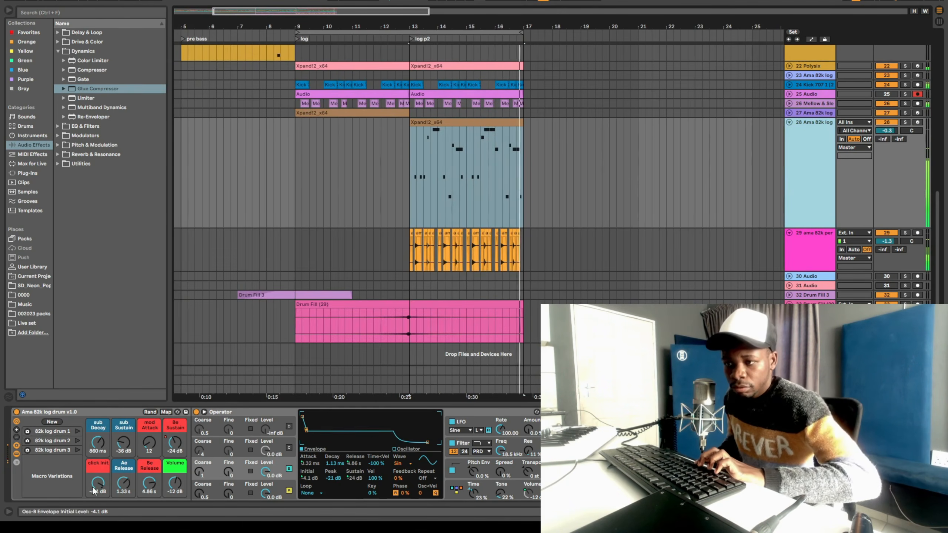
drag(97, 486, 97, 482)
click(403, 194)
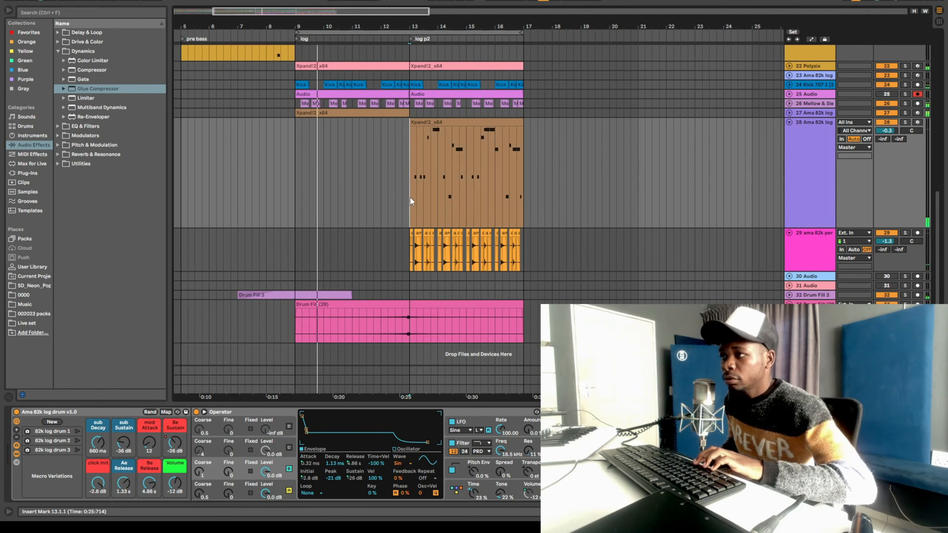
drag(98, 483, 97, 478)
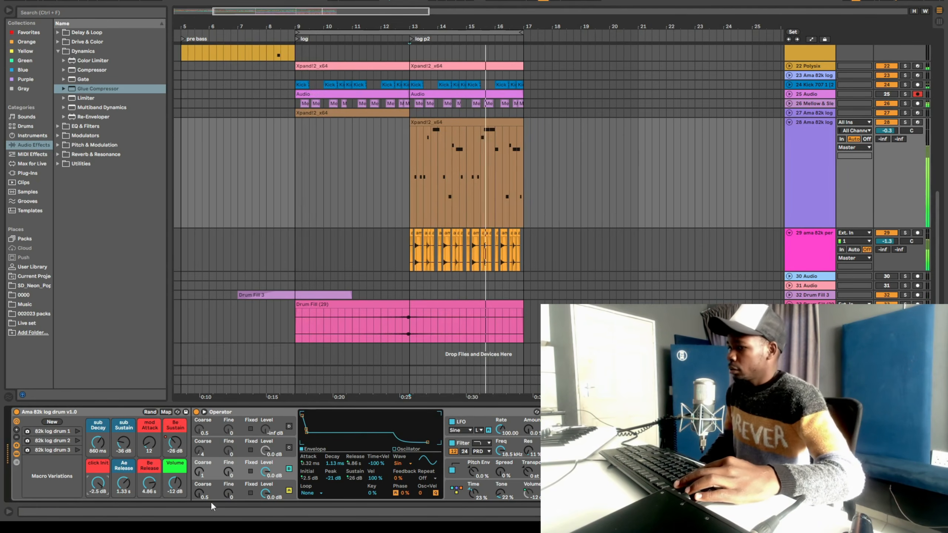
Collapse the 28 Ama 82k log track and listen to the log p2 section with its log clip selected
drag(504, 29, 504, 15)
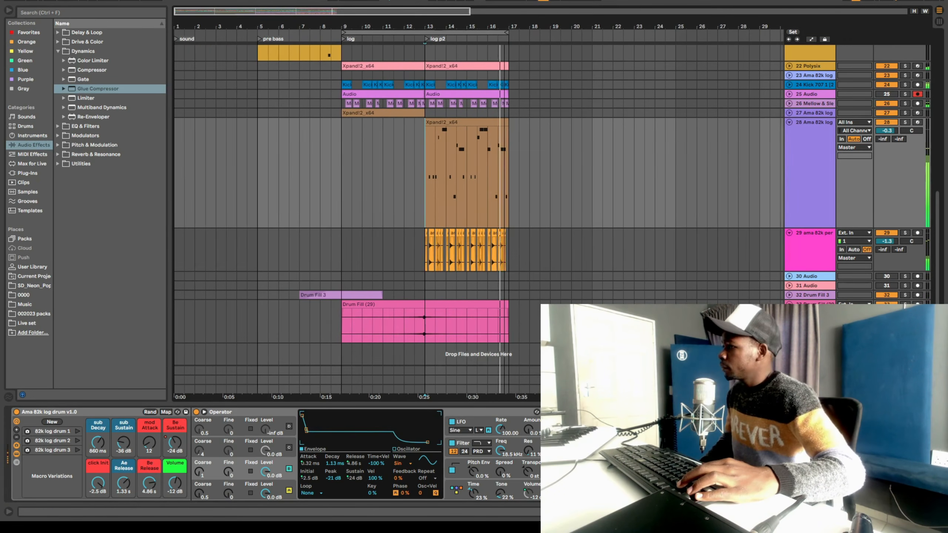
click(790, 122)
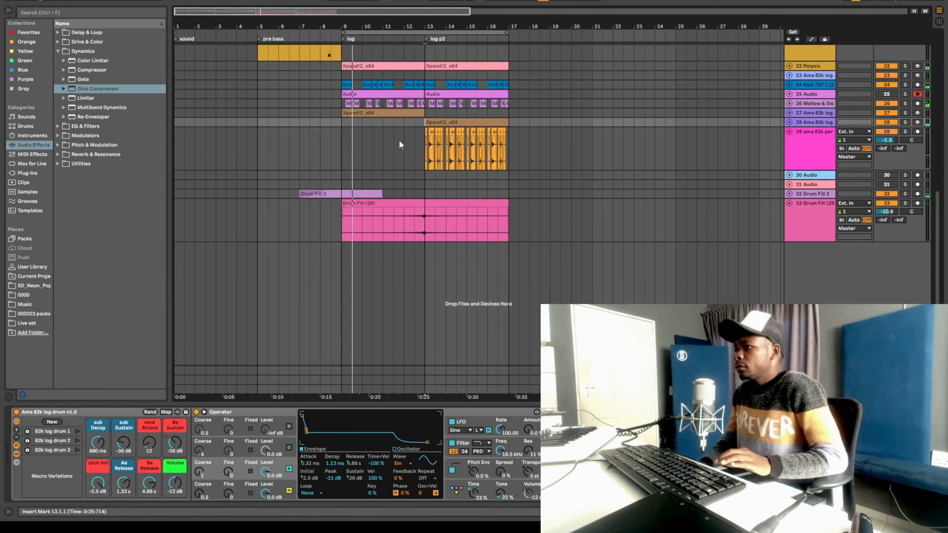
key(space)
key(space)
click(438, 124)
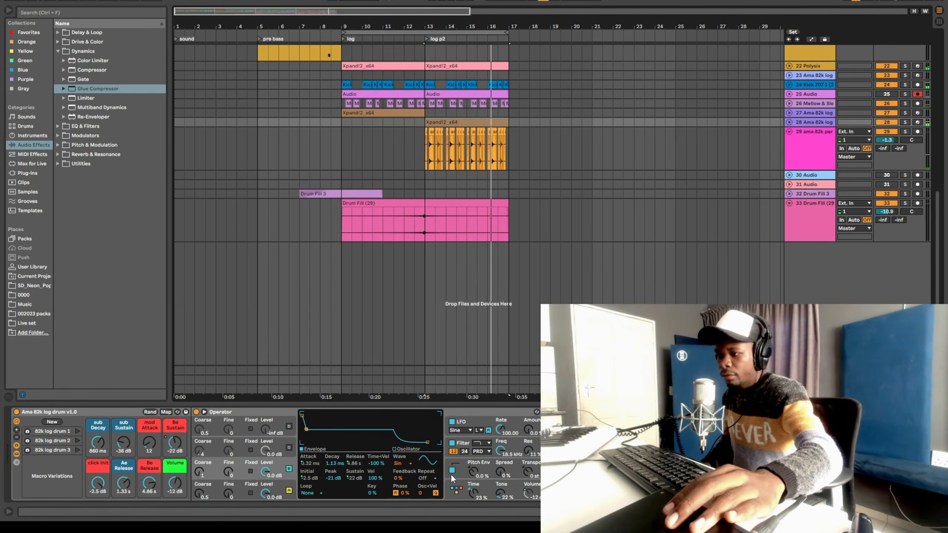
Switch to Universal Control, unmute Channel 1 in the Revelator IO 24 mixer and minimize the mixer to return to Ableton Live
key(super)
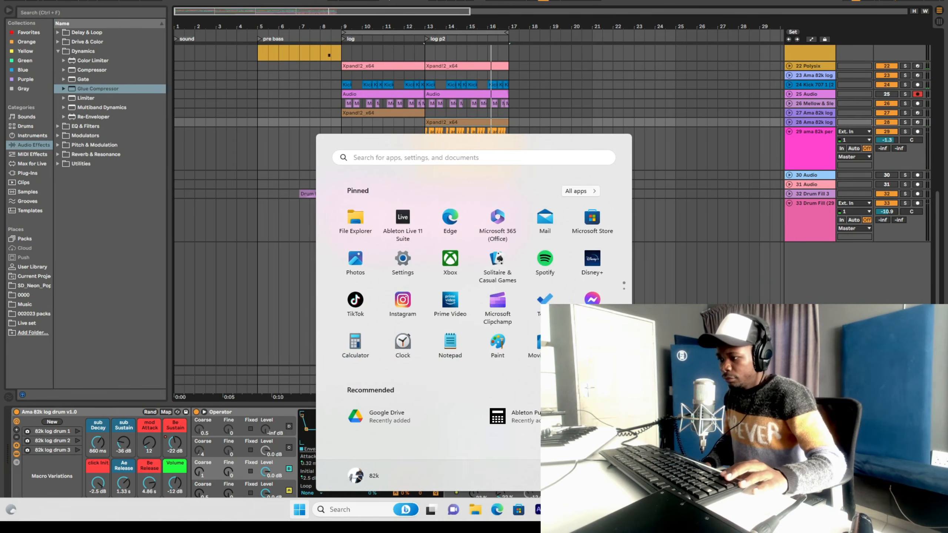
click(605, 510)
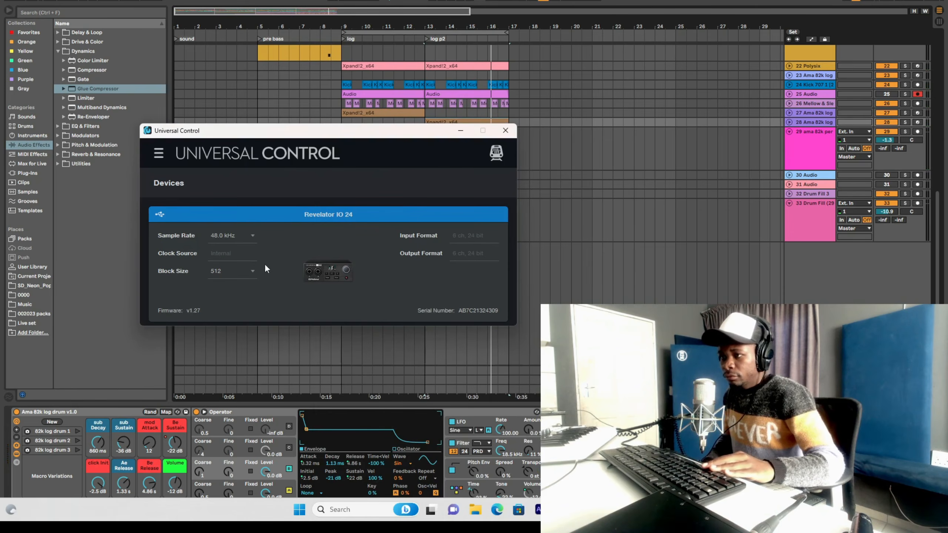
click(375, 303)
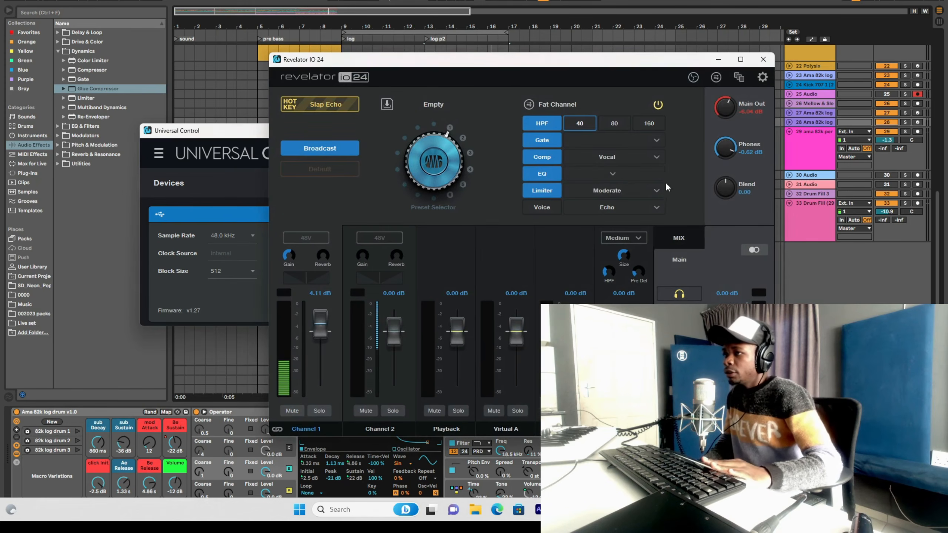
click(717, 58)
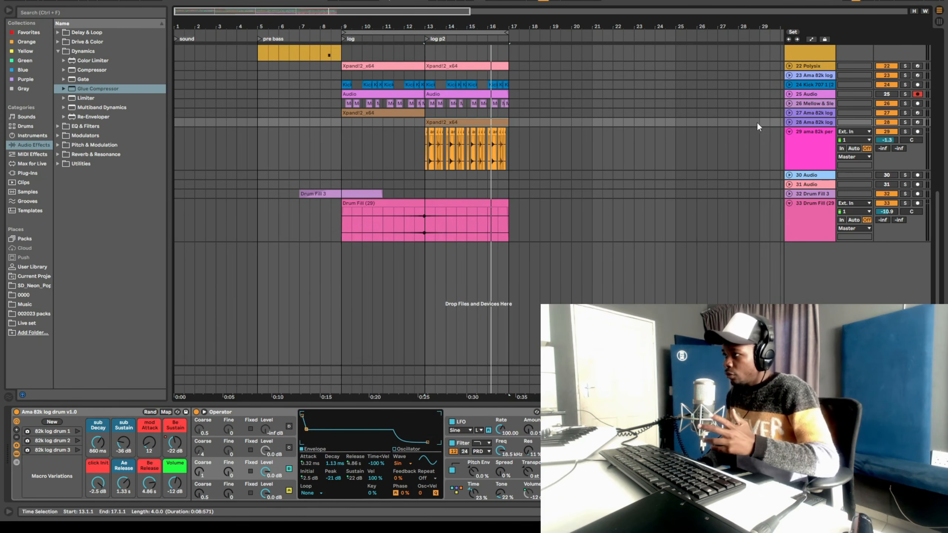
Expand the 28 Ama 82k log track and open its log p2 clip in a full-height note editor
click(790, 123)
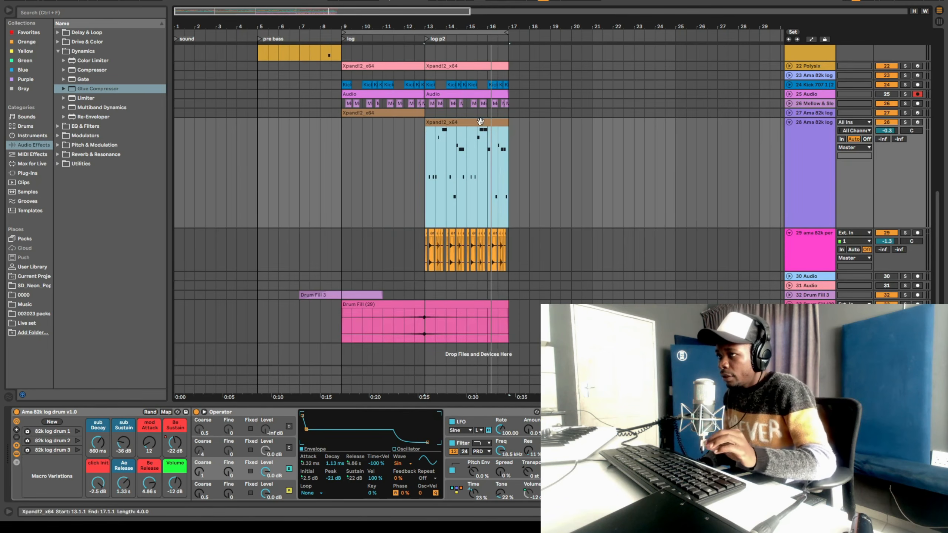
click(441, 122)
key(z)
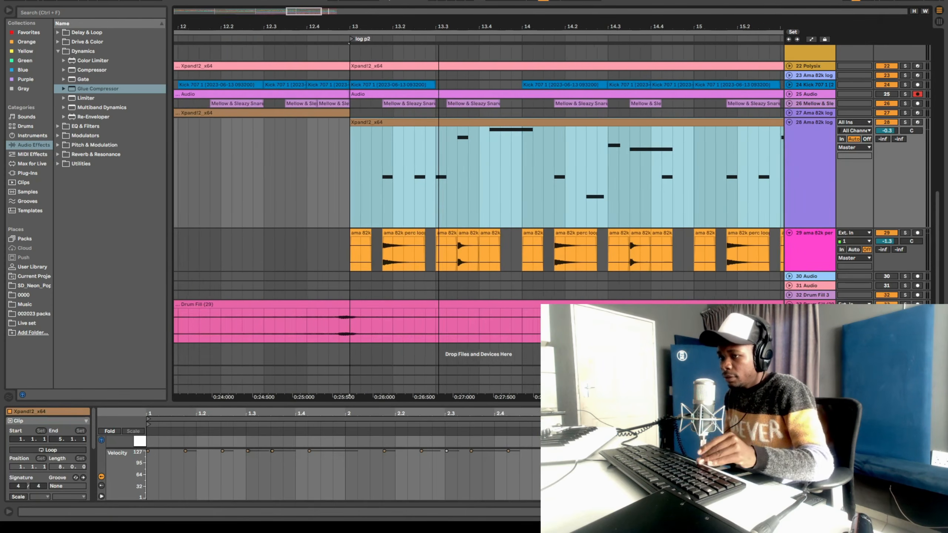
drag(492, 402, 491, 23)
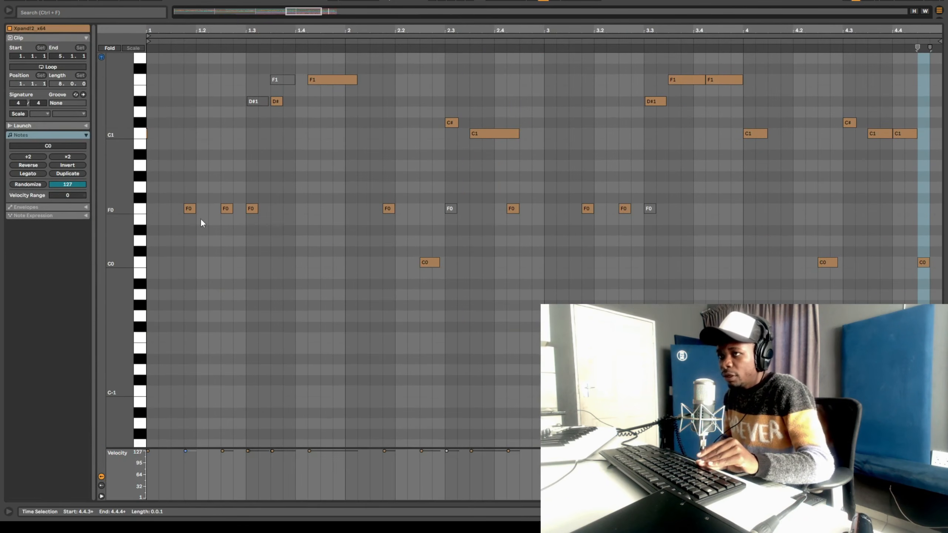
Play the clip and shorten the long F1 note at 1.4.2 to a tiny sliver
key(space)
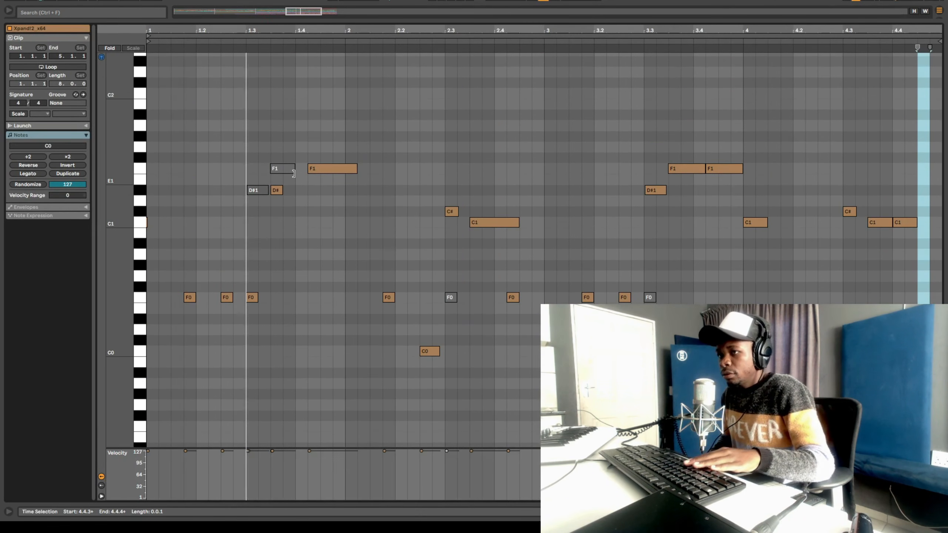
drag(298, 31, 297, 71)
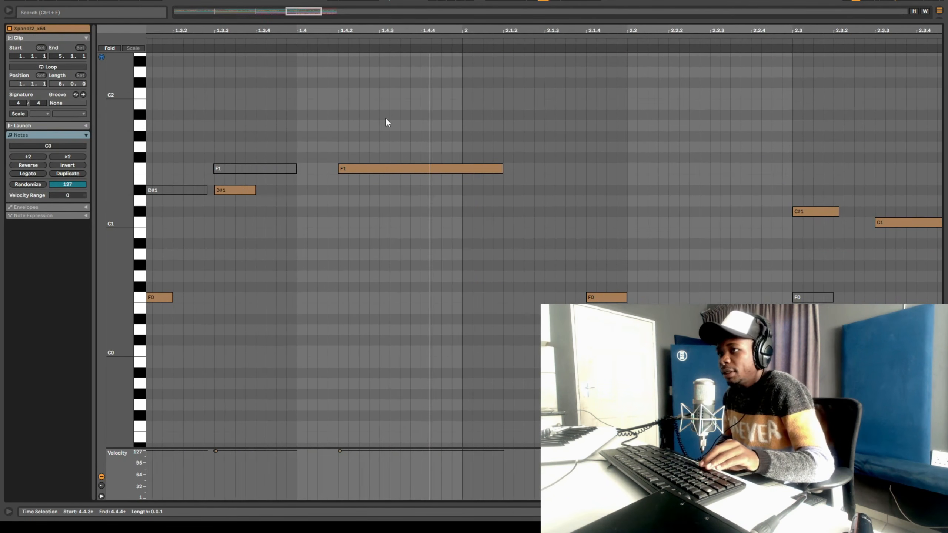
drag(503, 169, 341, 189)
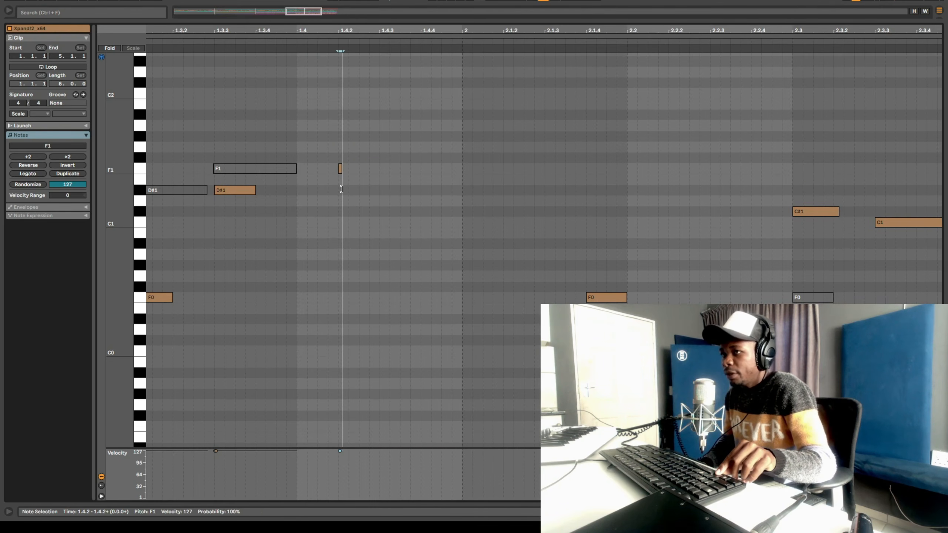